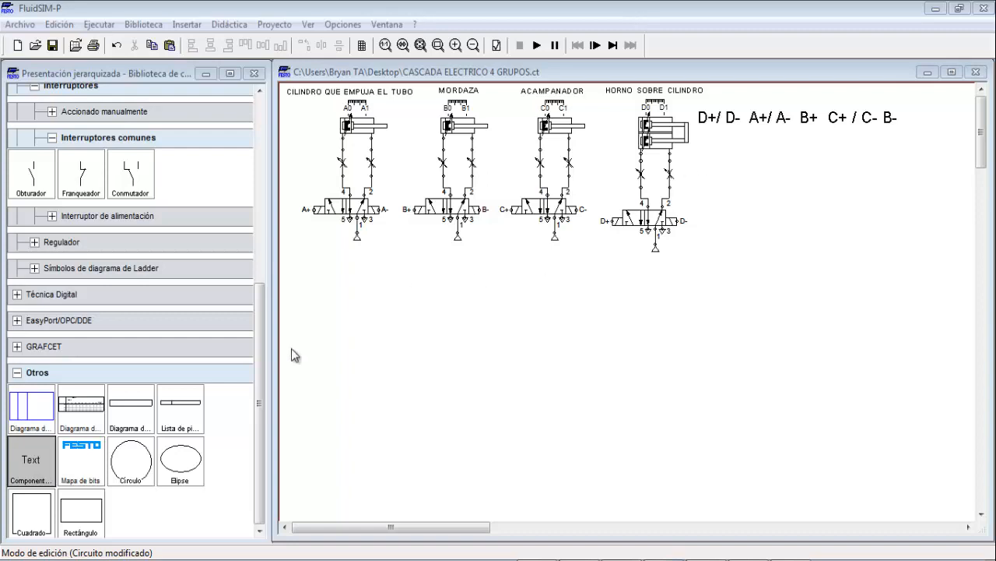
Place a +24V voltage source below the valve of the CILINDRO QUE EMPUJA EL TUBO circuit.
left_click(260, 326)
left_click_drag(261, 325, 261, 287)
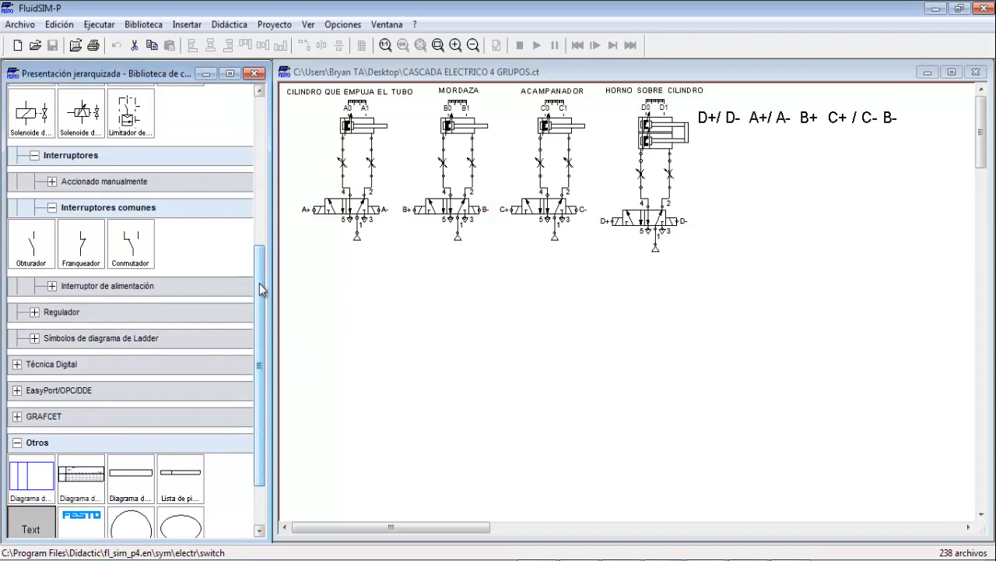
left_click_drag(261, 288, 262, 176)
left_click_drag(80, 173, 316, 272)
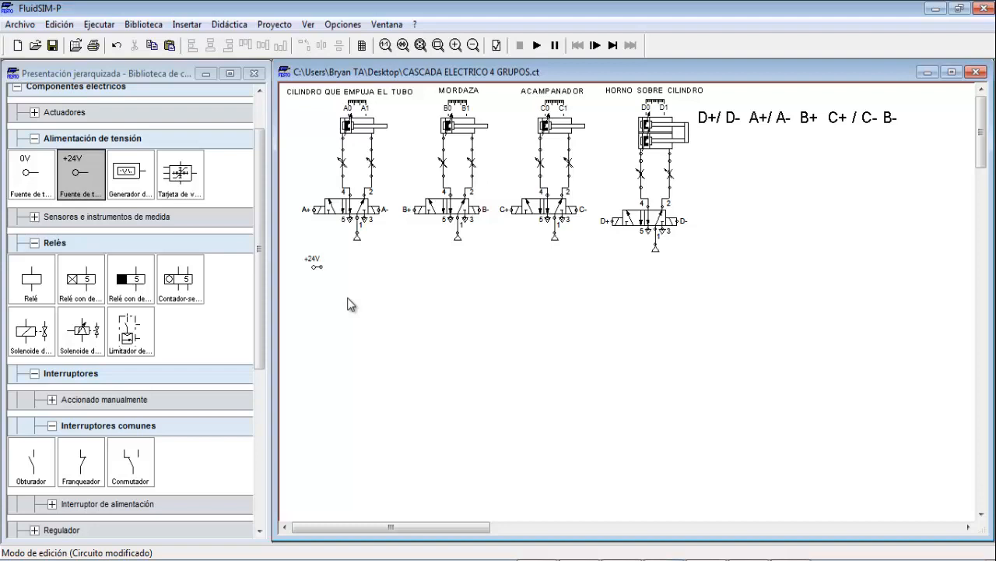
Add a manually actuated, normally closed Interruptor beside the +24V source and connect its upper terminal to the source.
left_click_drag(260, 257, 256, 215)
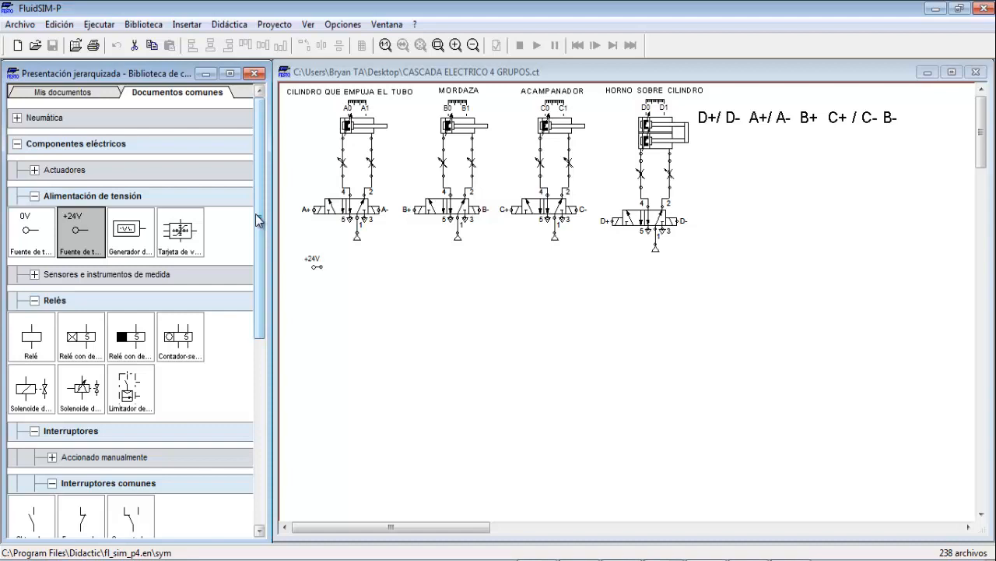
left_click_drag(259, 225, 262, 244)
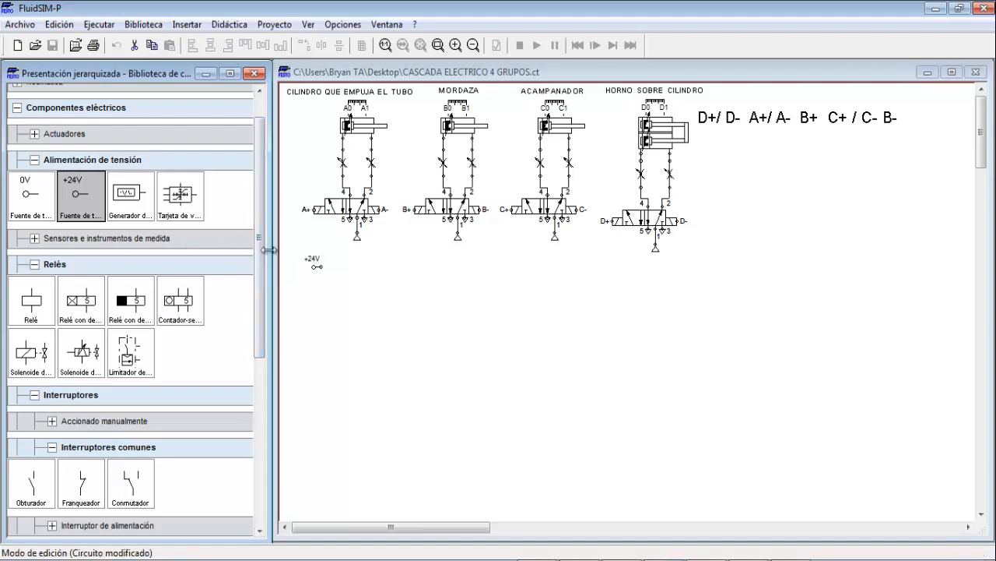
left_click_drag(256, 196, 263, 238)
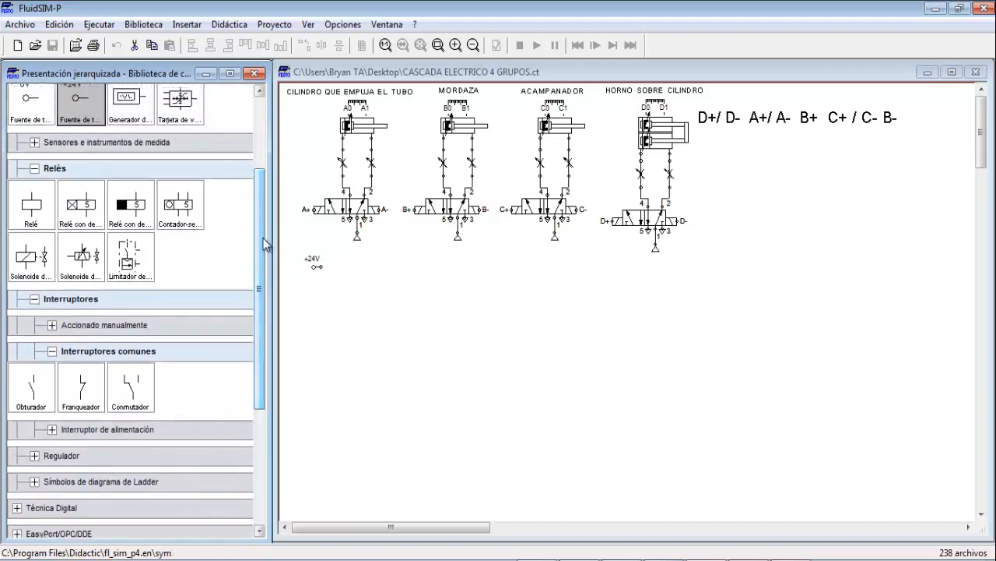
left_click(52, 324)
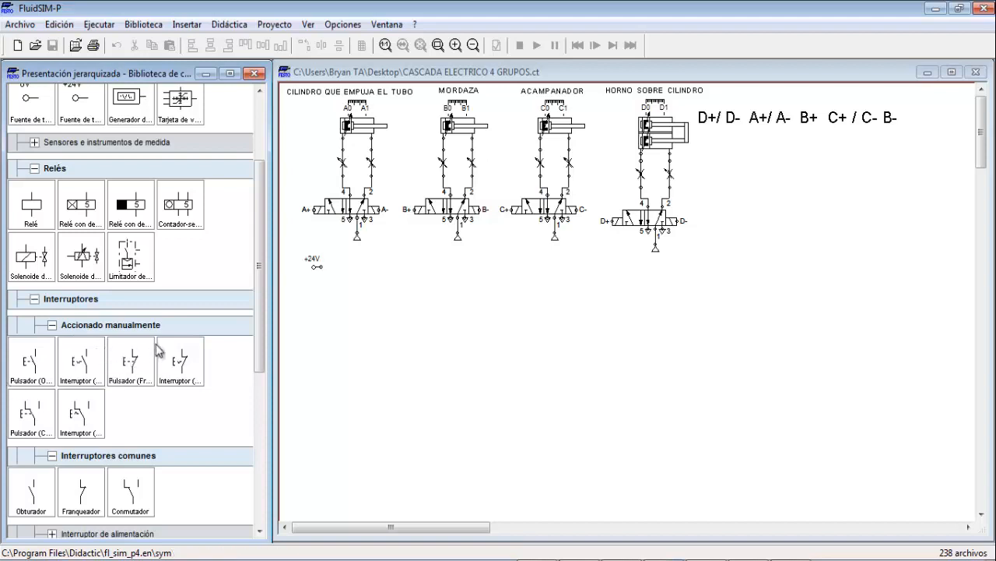
left_click_drag(184, 364, 317, 267)
left_click(379, 280)
left_click(410, 291)
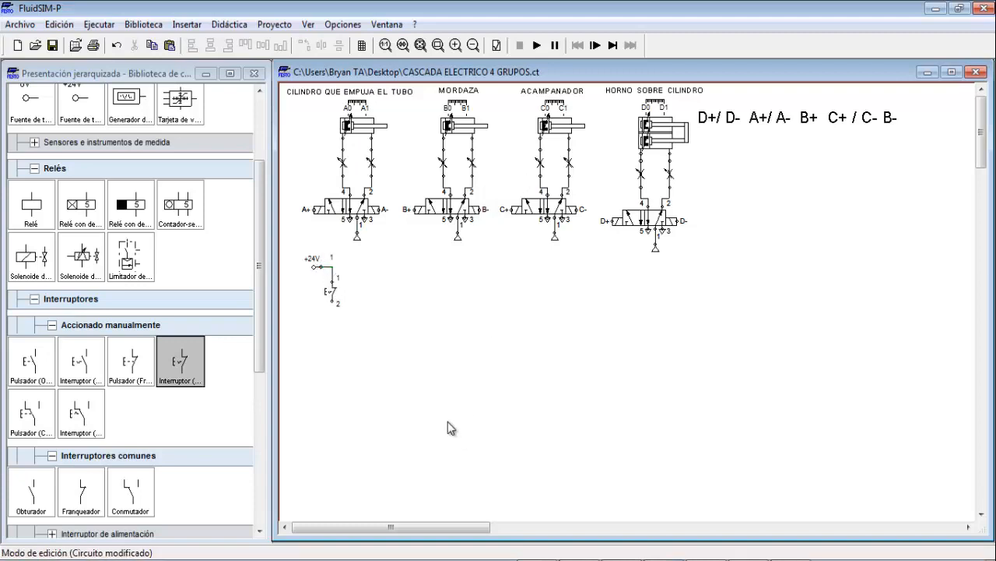
Place a normally open Pulsador below the manual switch, wire their facing terminals together and shift the pushbutton slightly lower.
left_click_drag(41, 361, 330, 336)
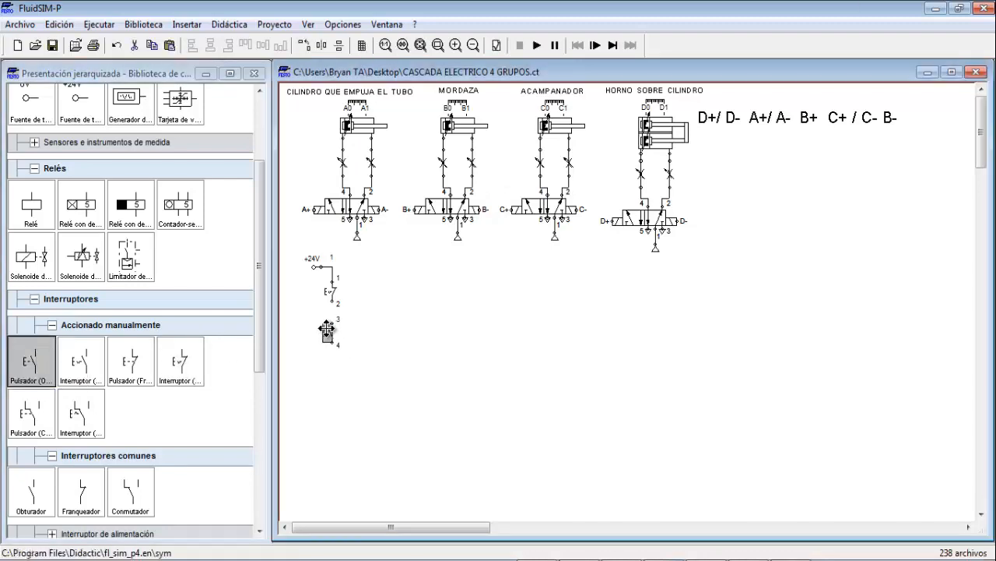
left_click(441, 325)
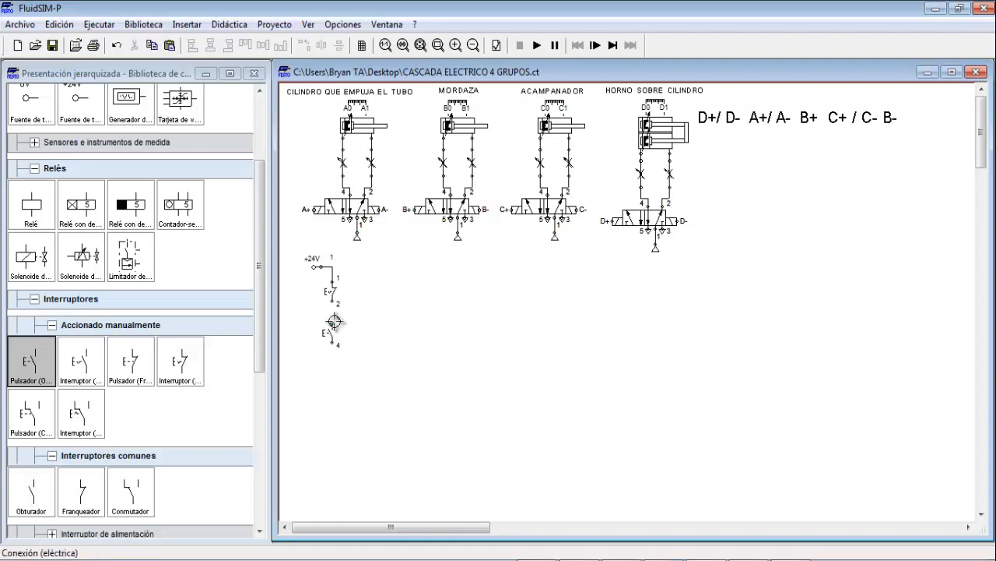
left_click_drag(333, 323, 334, 305)
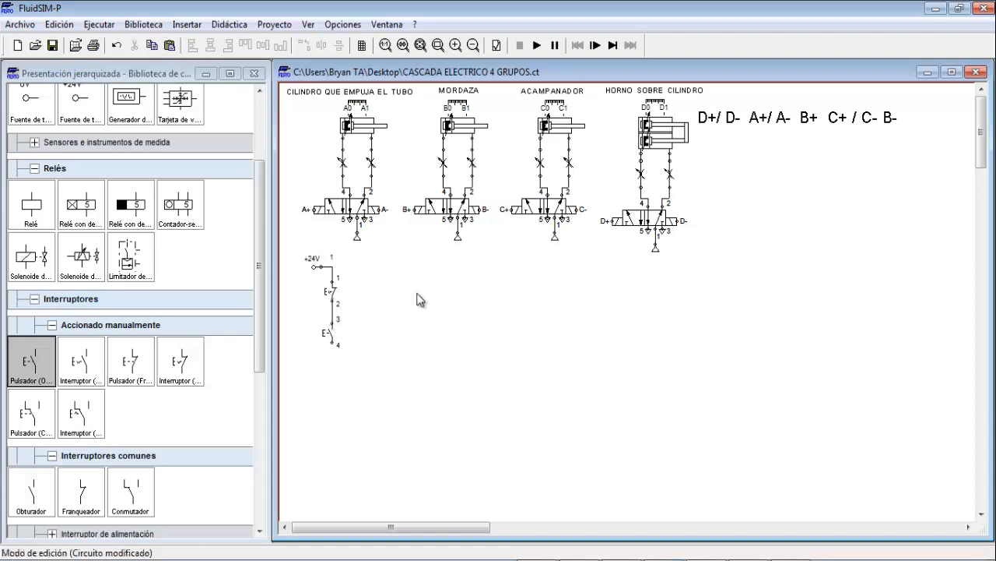
left_click(330, 333)
left_click_drag(330, 333, 330, 345)
Place an Obturador contact below the pushbutton and wire its upper terminal to the pushbutton's lower terminal.
left_click_drag(263, 227, 263, 236)
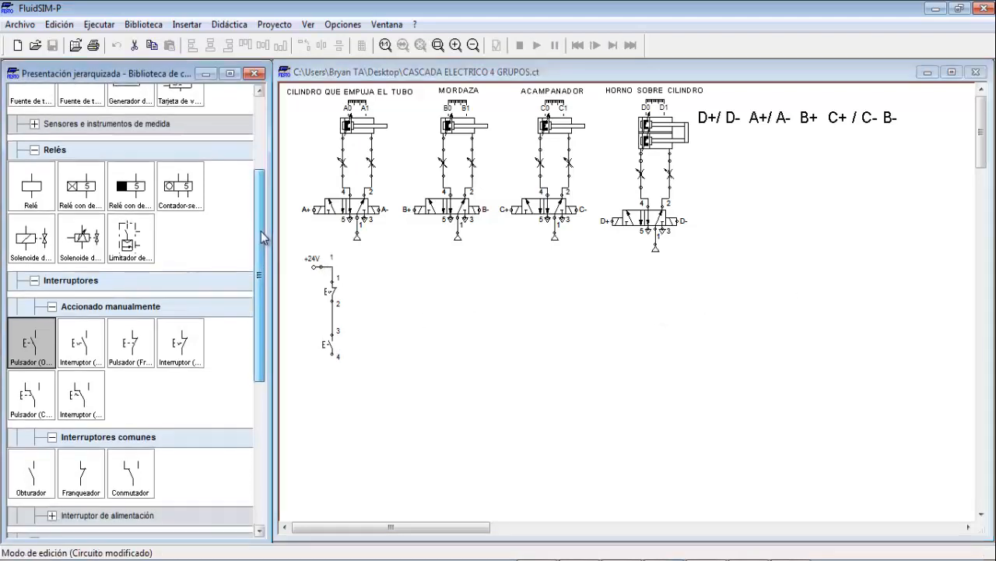
left_click_drag(45, 469, 330, 388)
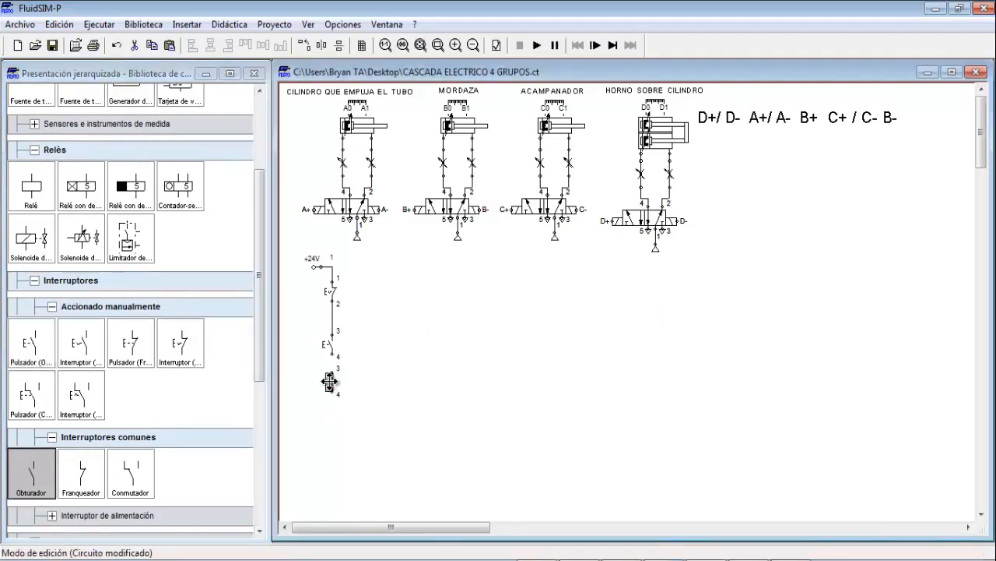
left_click(431, 354)
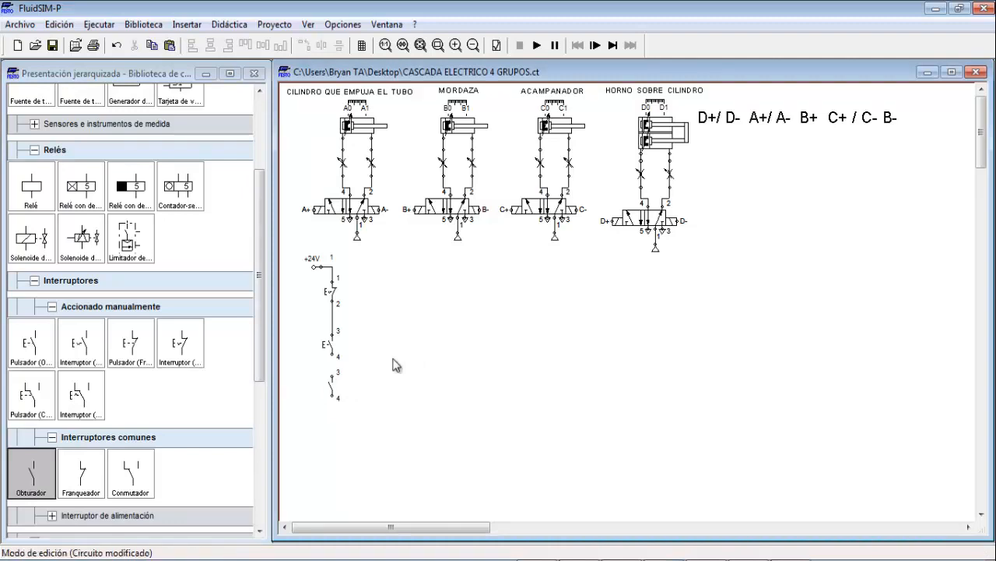
left_click_drag(333, 376, 333, 356)
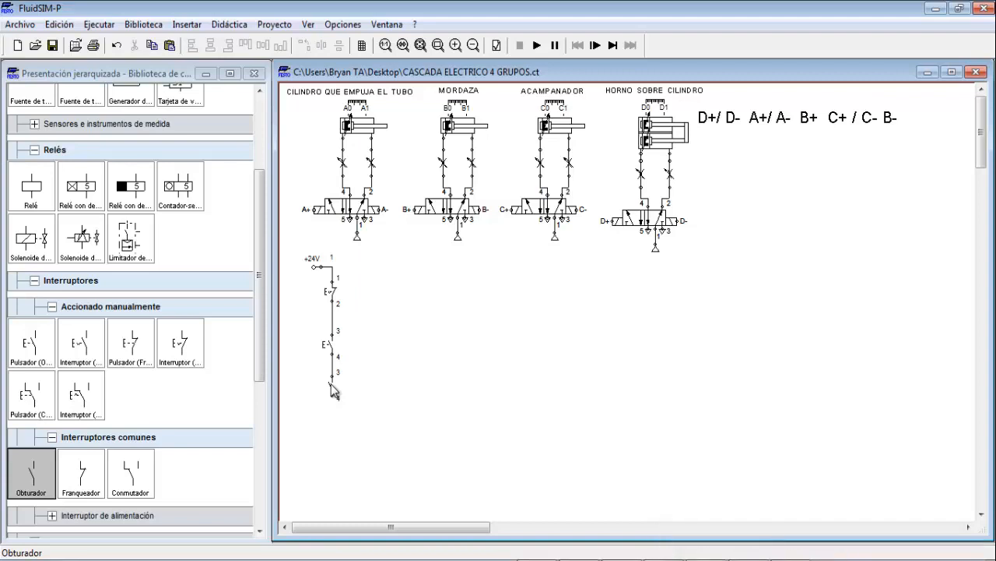
Label the Obturador contact below the pushbutton B0.
left_click_drag(331, 383, 330, 384)
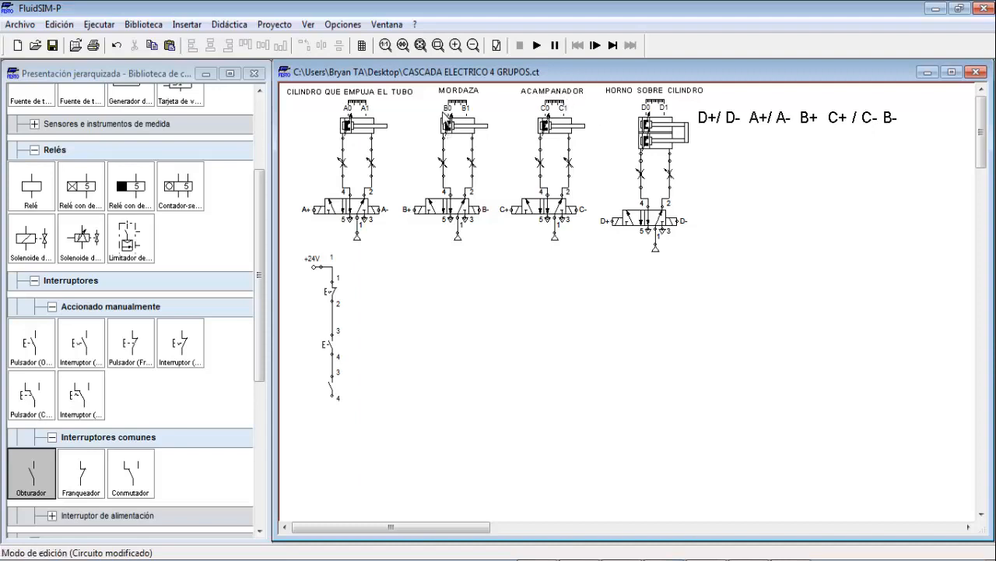
double_click(330, 387)
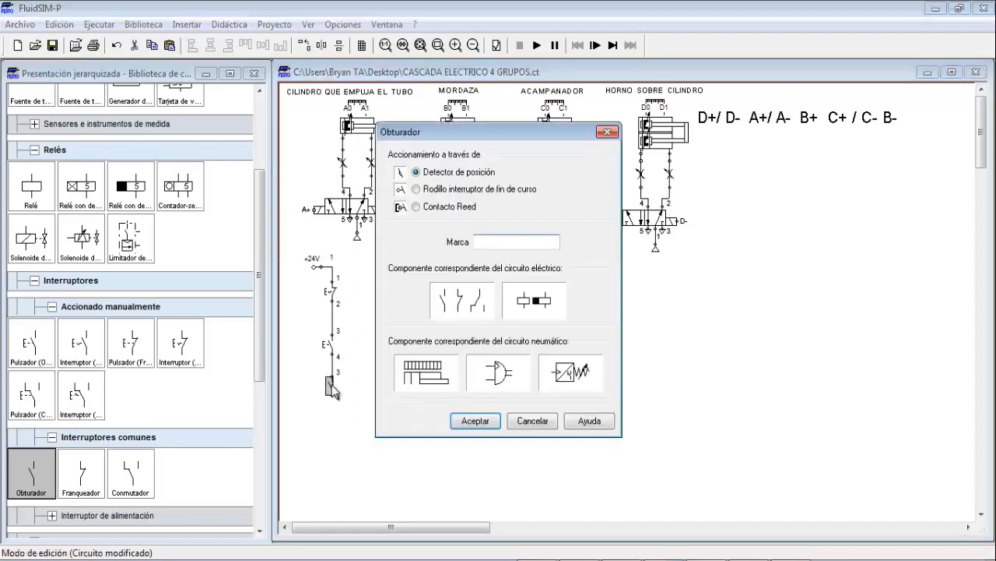
type("B0")
left_click(474, 421)
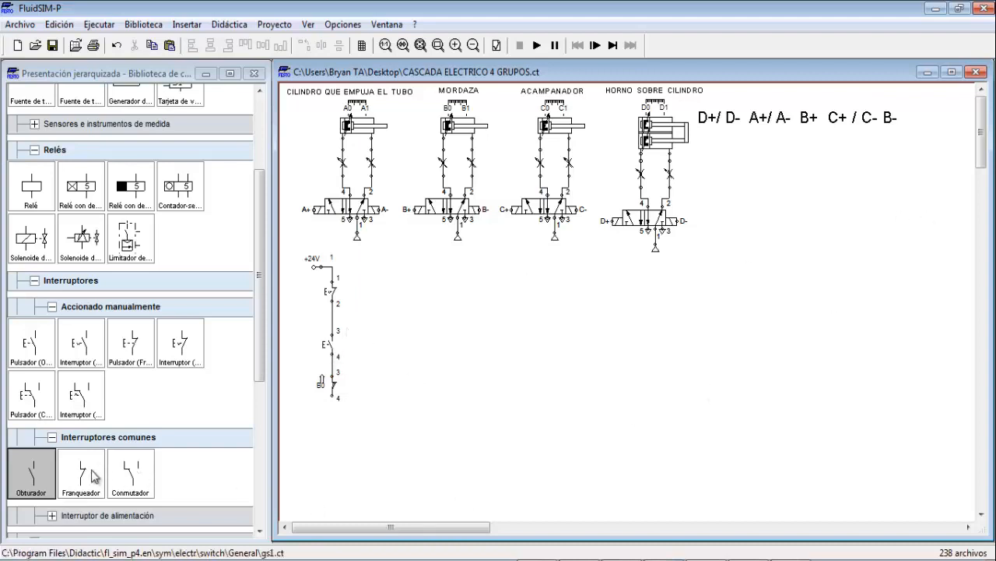
Place a Franqueador contact below the B0 contact and wire their facing terminals together.
left_click_drag(91, 476, 331, 439)
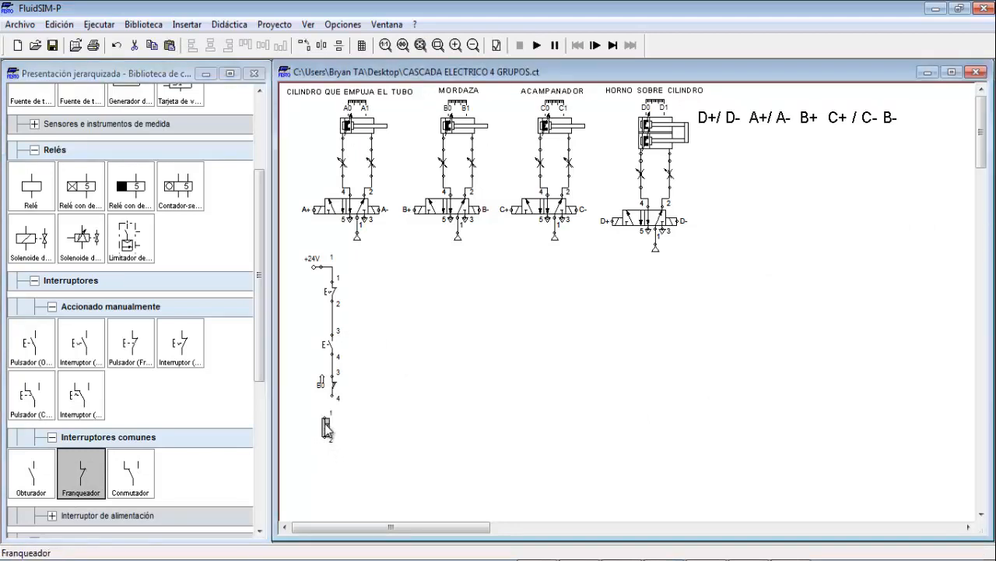
left_click(416, 405)
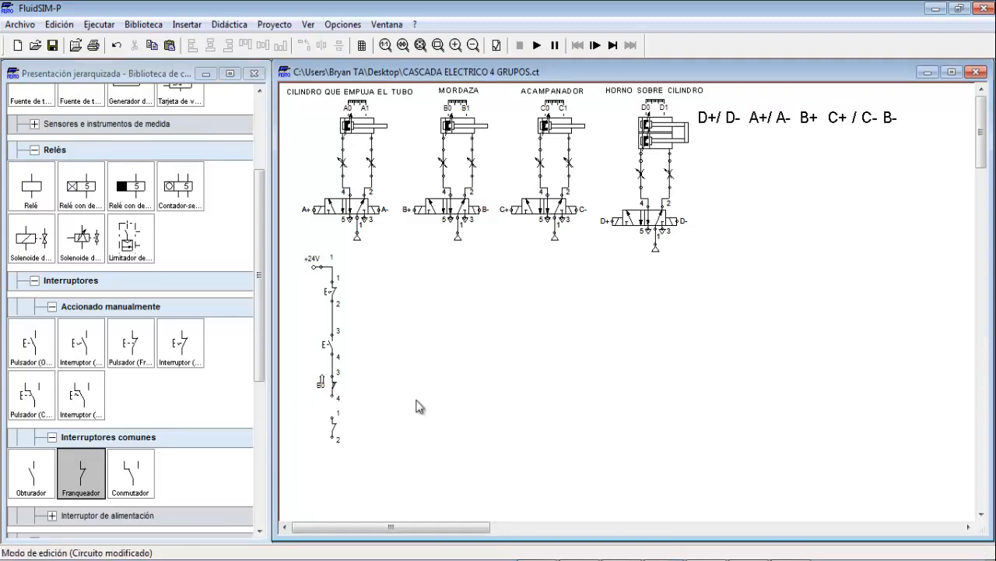
mouse_move(332, 417)
left_mouse_down()
mouse_move(331, 385)
mouse_move(332, 396)
left_mouse_up()
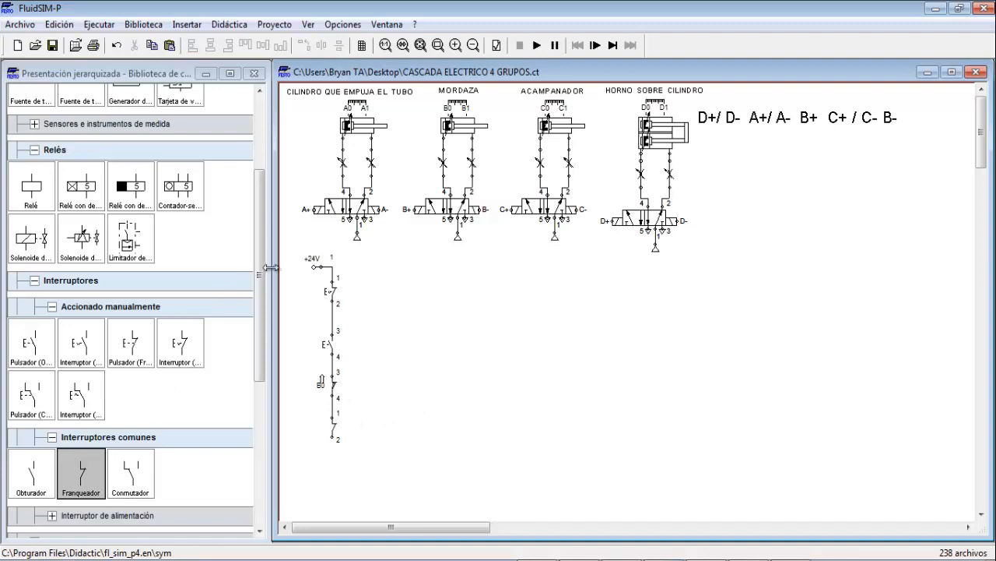
Place a Relé coil below the Franqueador contact with its A1 terminal wired to the contact's lower terminal.
left_click_drag(260, 273, 259, 331)
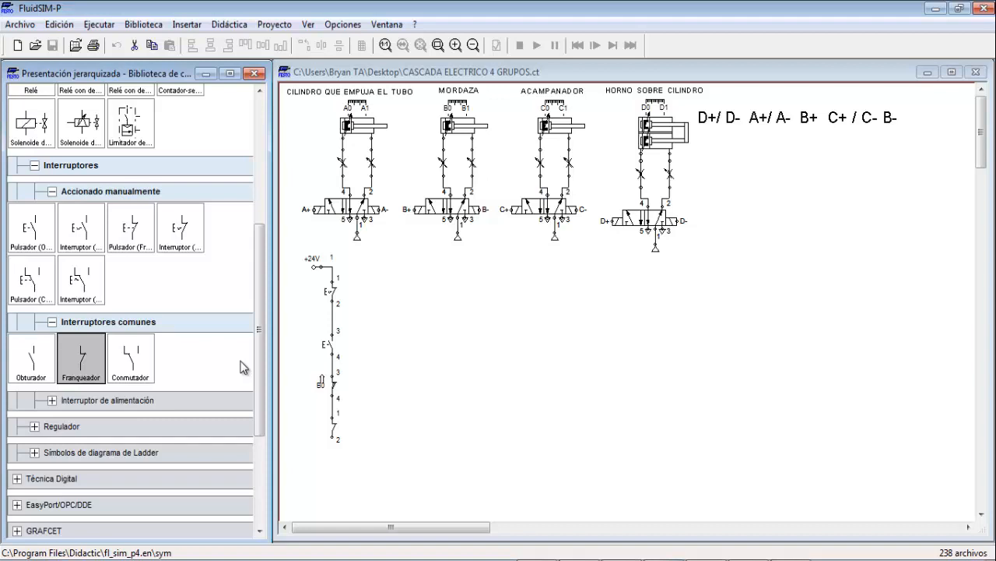
left_click_drag(260, 311, 262, 340)
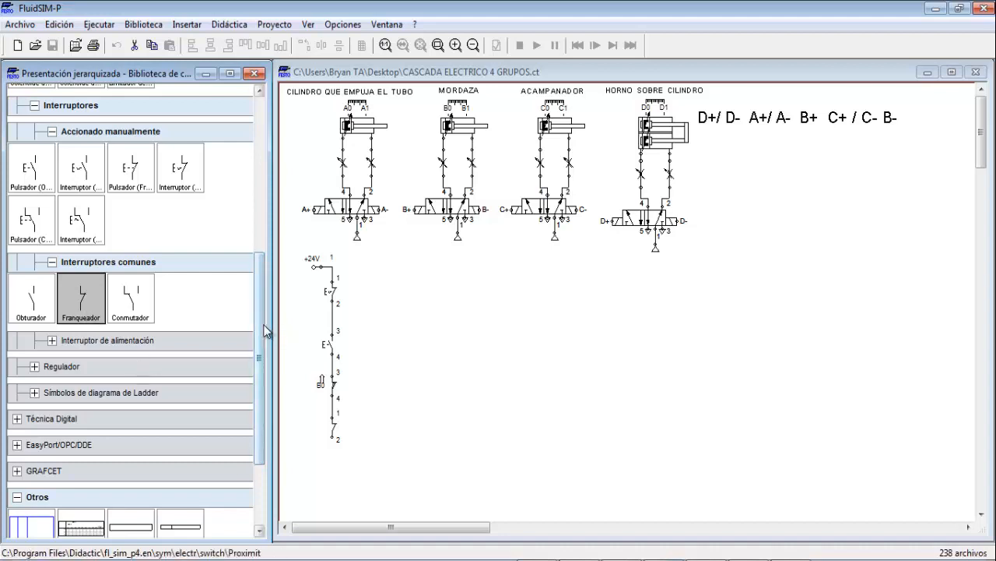
scroll(264, 327, "down", 2)
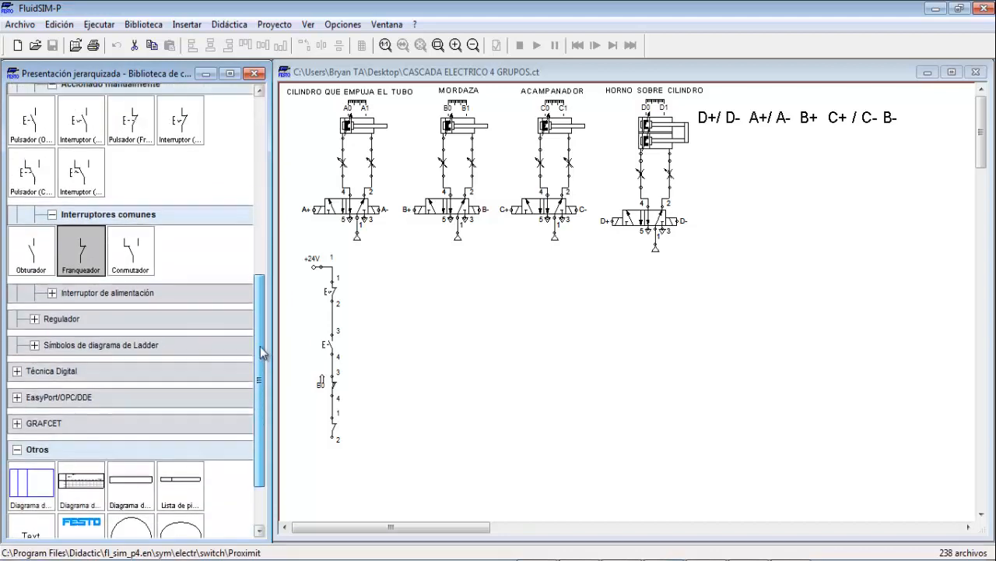
scroll(263, 321, "up", 3)
scroll(262, 321, "up", 5)
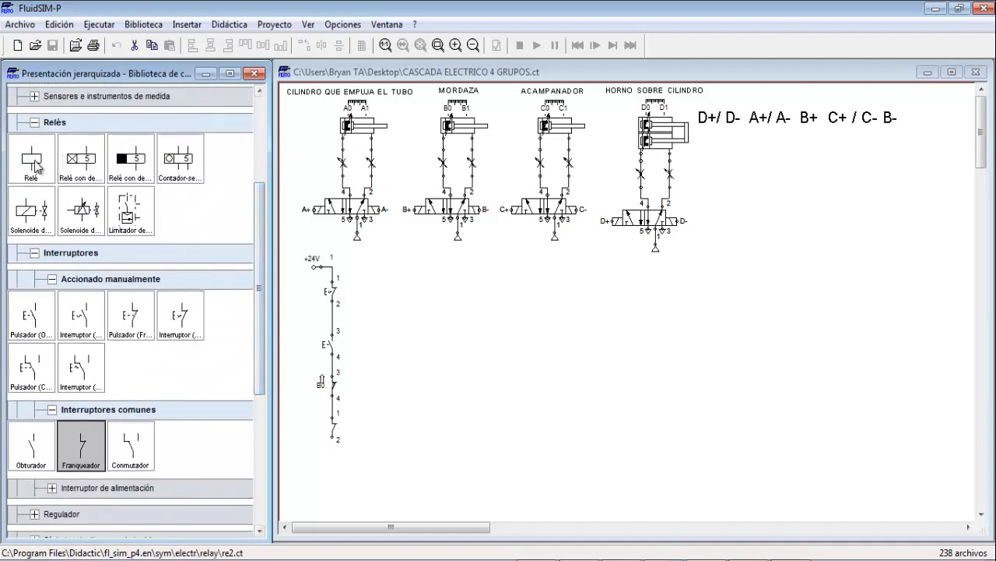
mouse_move(31, 158)
left_mouse_down()
mouse_move(298, 418)
mouse_move(300, 479)
mouse_move(332, 488)
mouse_move(332, 437)
left_mouse_up()
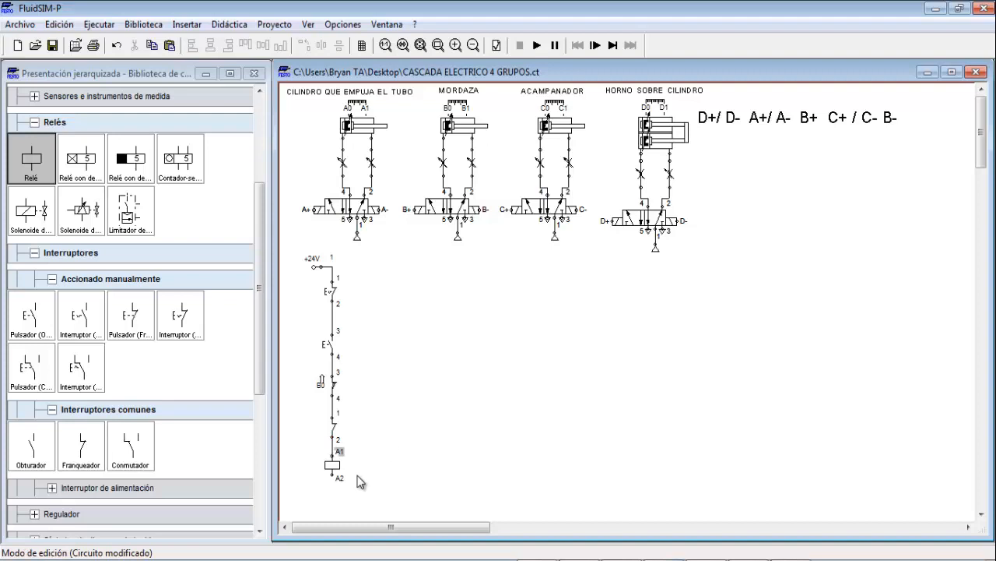
Label the relay coil K1 and shift it slightly lower on its line.
double_click(332, 469)
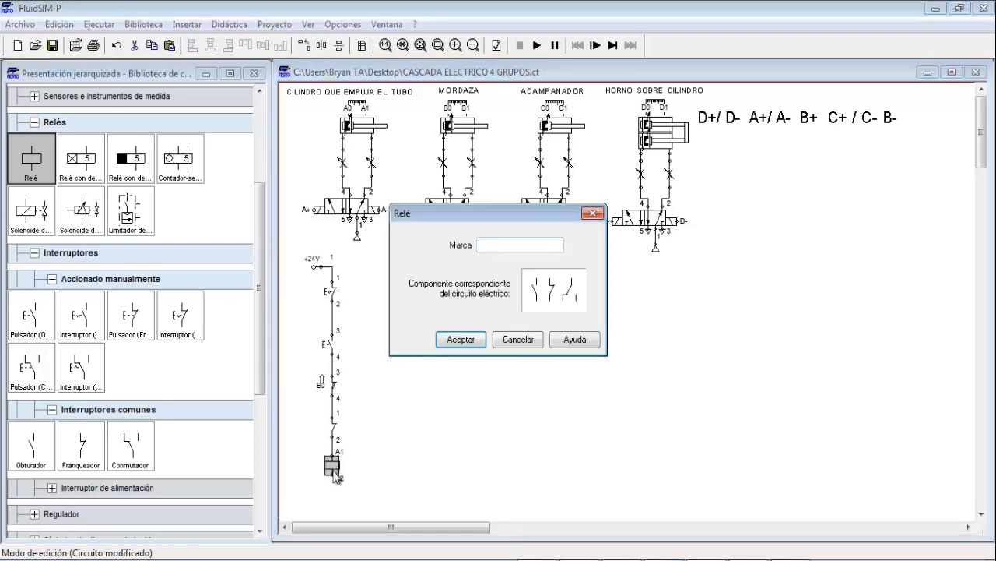
type("K1")
left_click(463, 343)
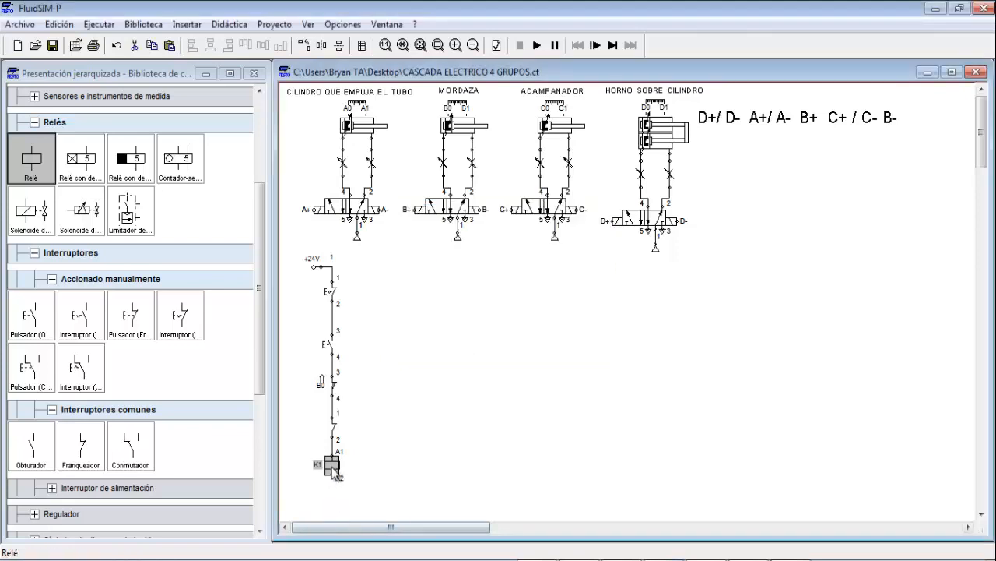
left_click_drag(332, 466, 333, 477)
left_click(432, 462)
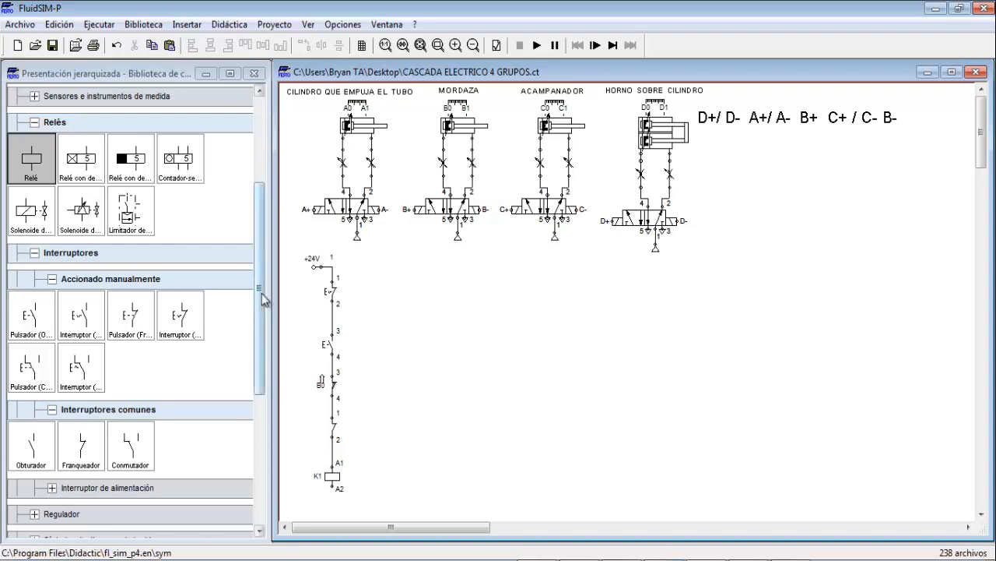
Place an Obturador contact to the right of the pushbutton, level with it.
left_click_drag(263, 300, 262, 307)
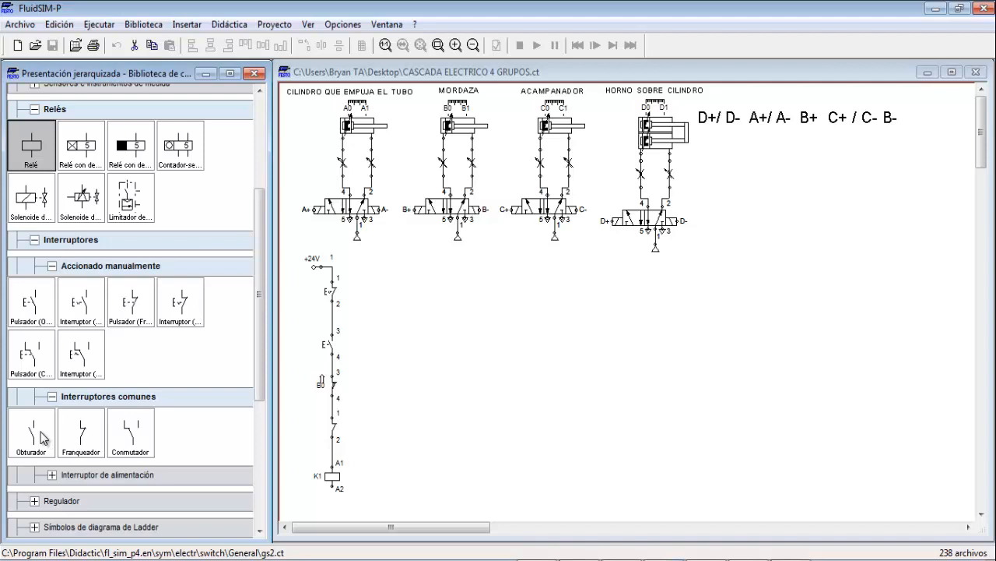
left_click_drag(40, 431, 439, 354)
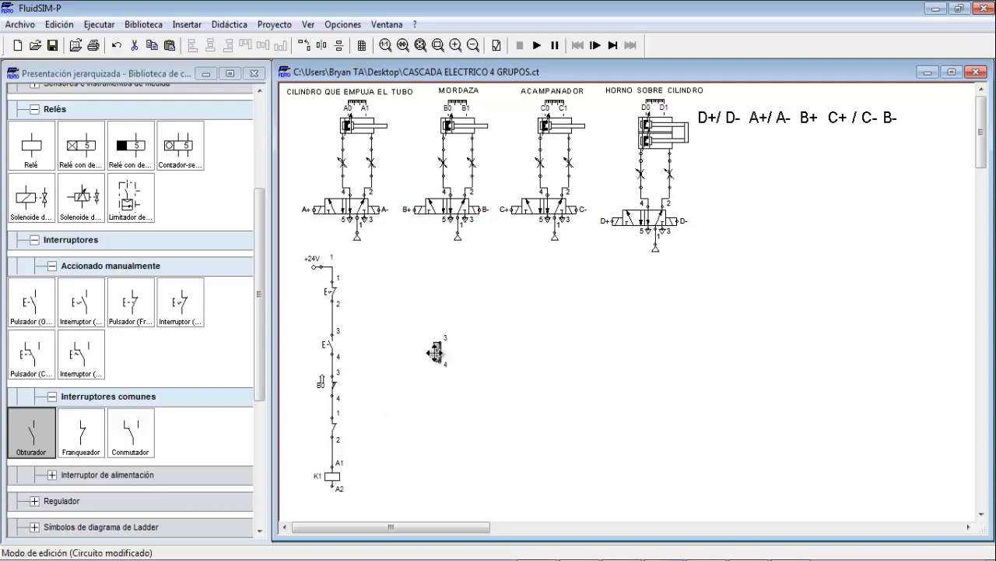
left_click_drag(434, 352, 374, 348)
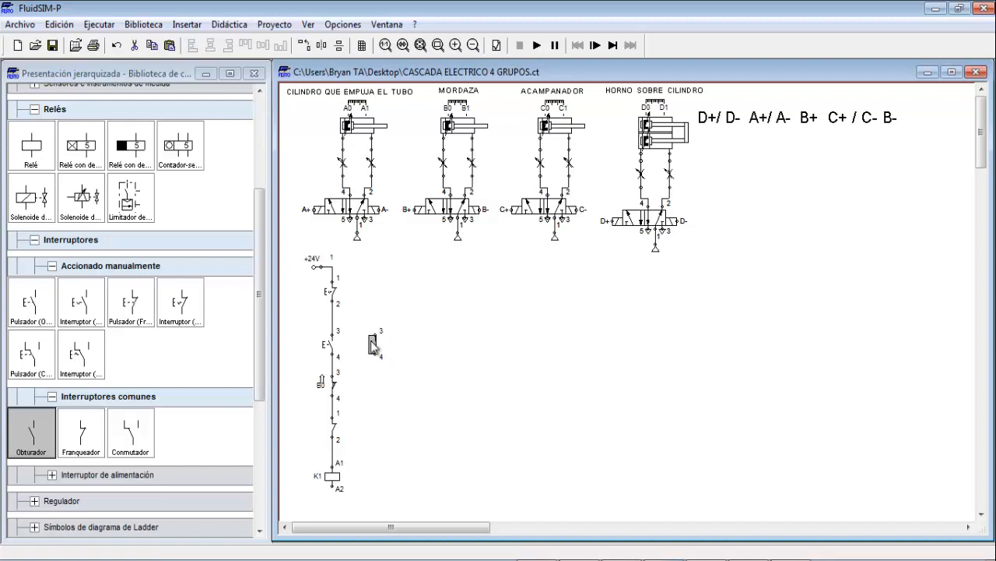
left_click(405, 369)
Label the Obturador contact beside the pushbutton K1.
left_click(375, 345)
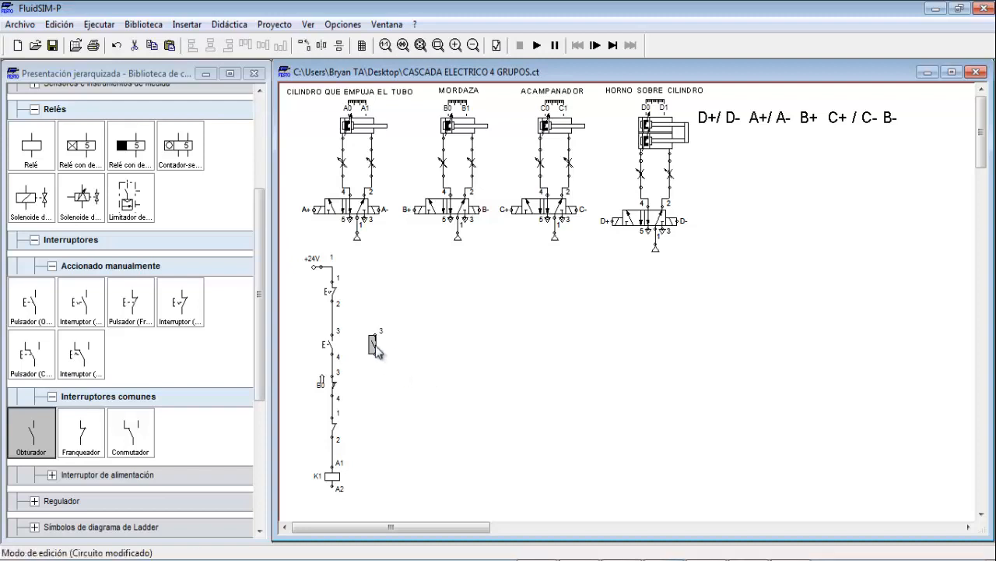
double_click(375, 345)
type("K1")
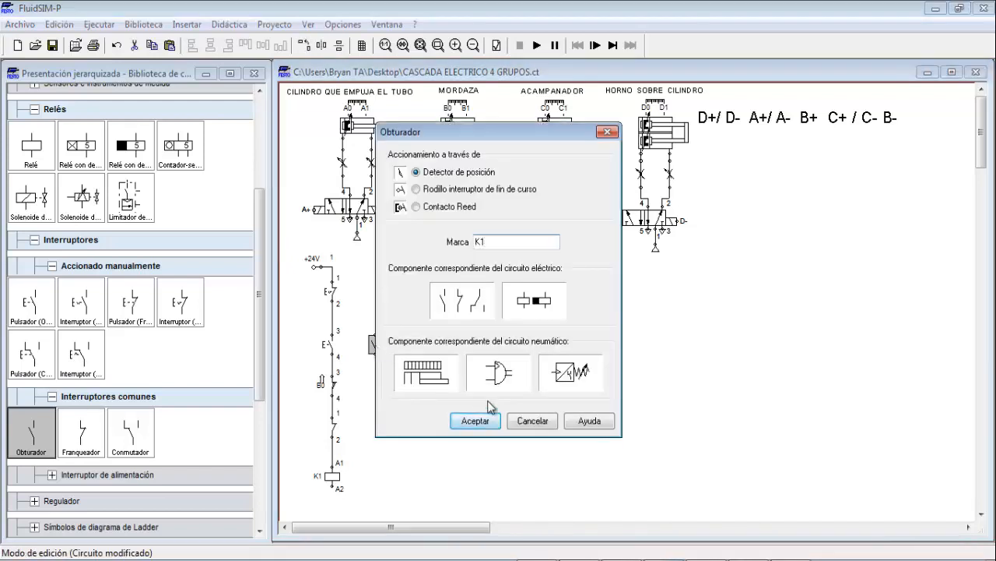
left_click(477, 422)
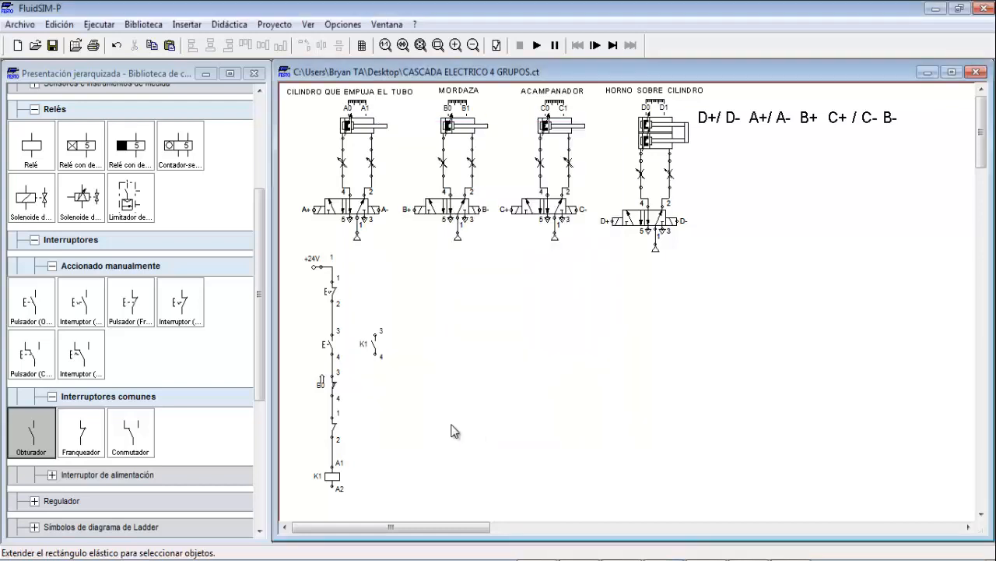
Wire the K1 contact in parallel with the pushbutton and B0 contact, joining the line above the pushbutton and below B0.
left_click_drag(375, 356, 333, 408)
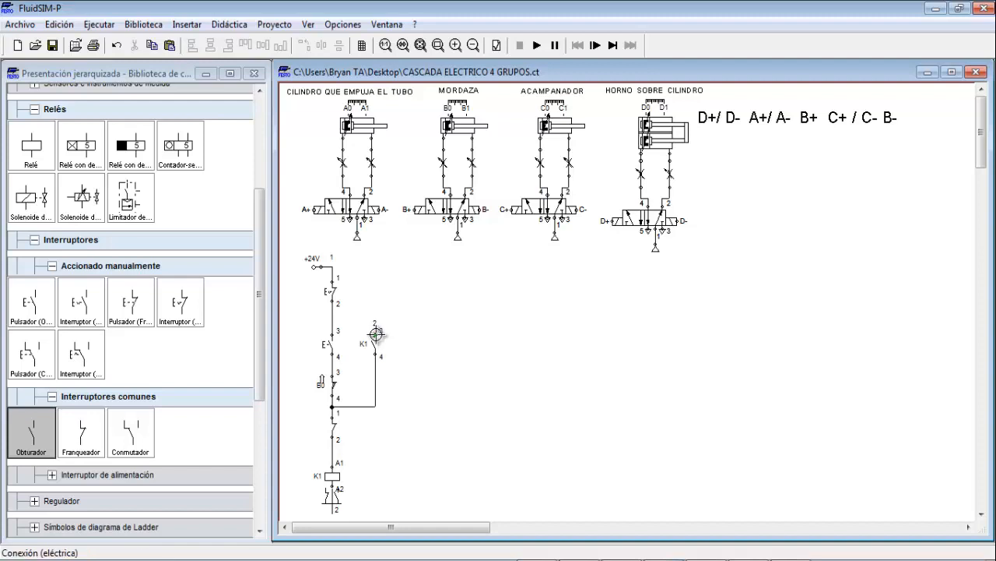
left_click_drag(376, 334, 332, 316)
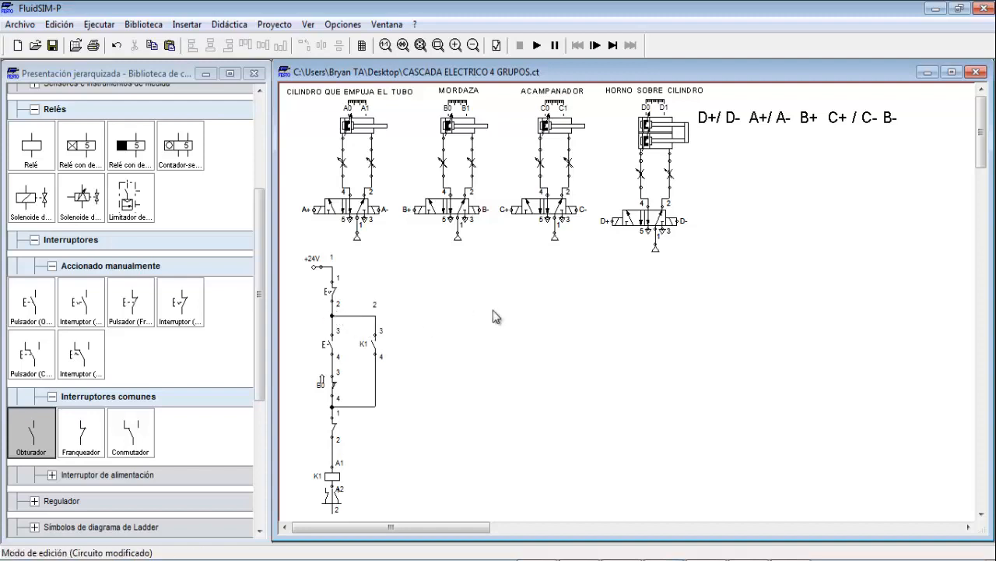
left_click(373, 344)
left_click(438, 327)
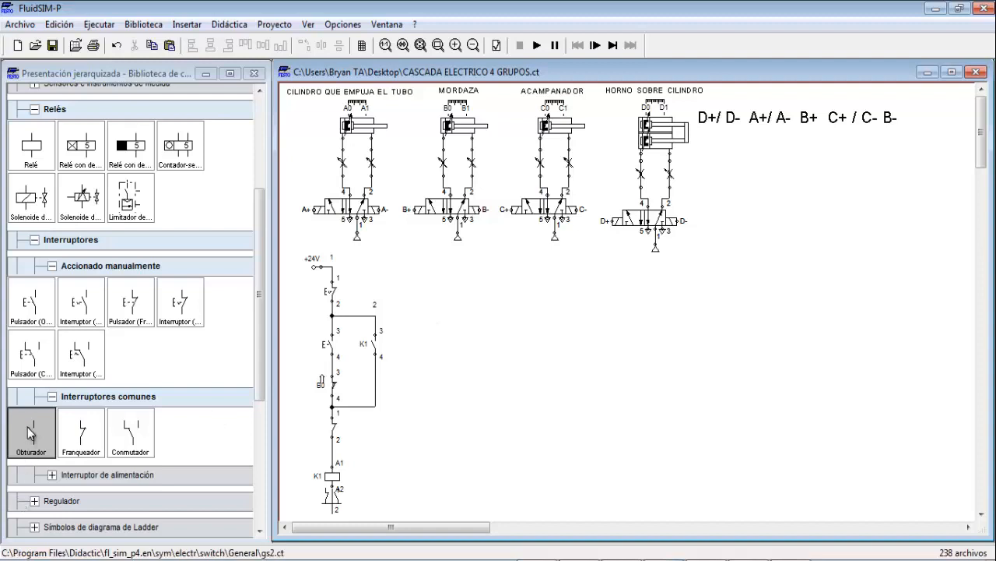
Add a second Obturador contact labelled K1 to the right of the first and wire its upper terminal to the supply line.
left_click_drag(28, 427, 406, 346)
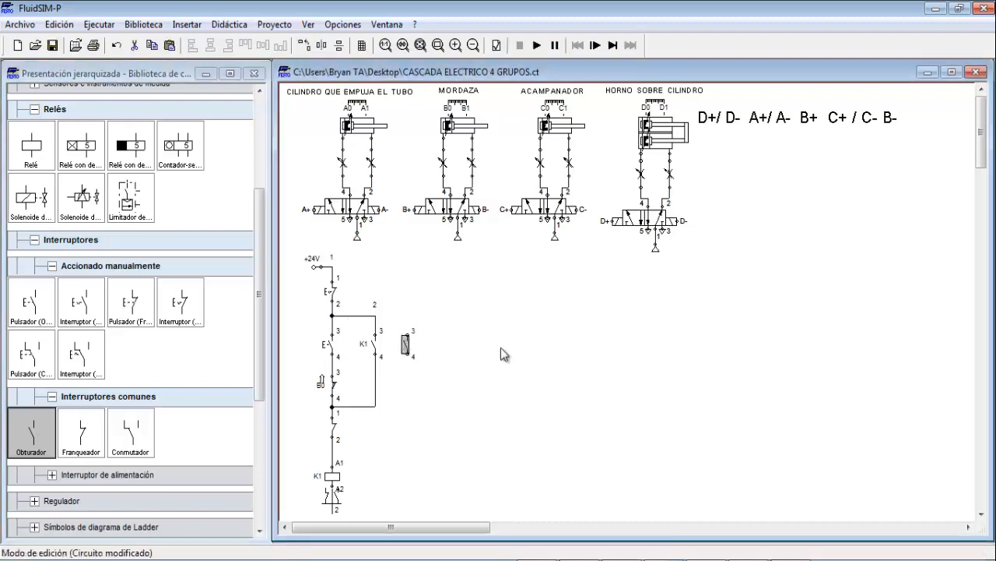
double_click(406, 343)
type("K1")
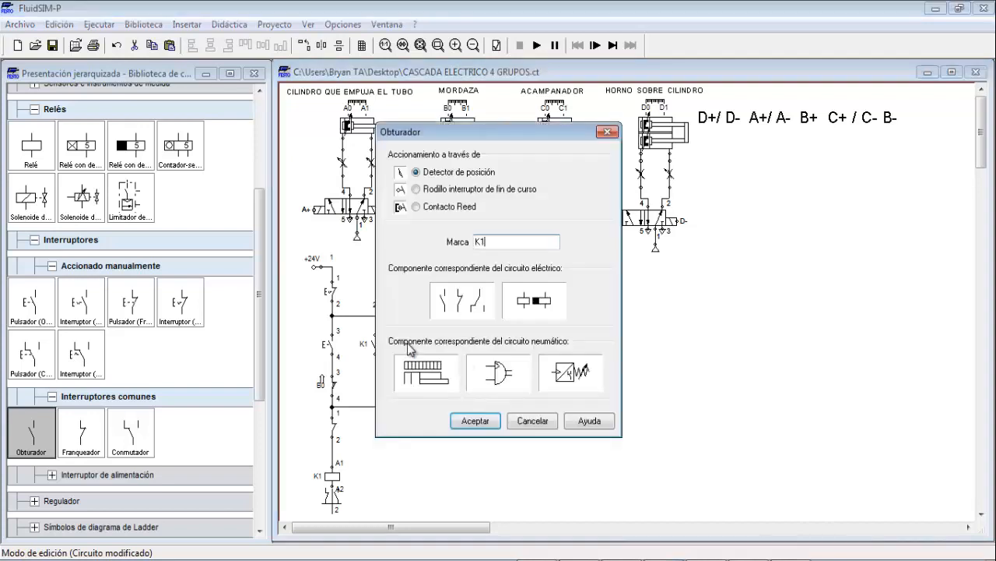
left_click(476, 420)
left_click(474, 422)
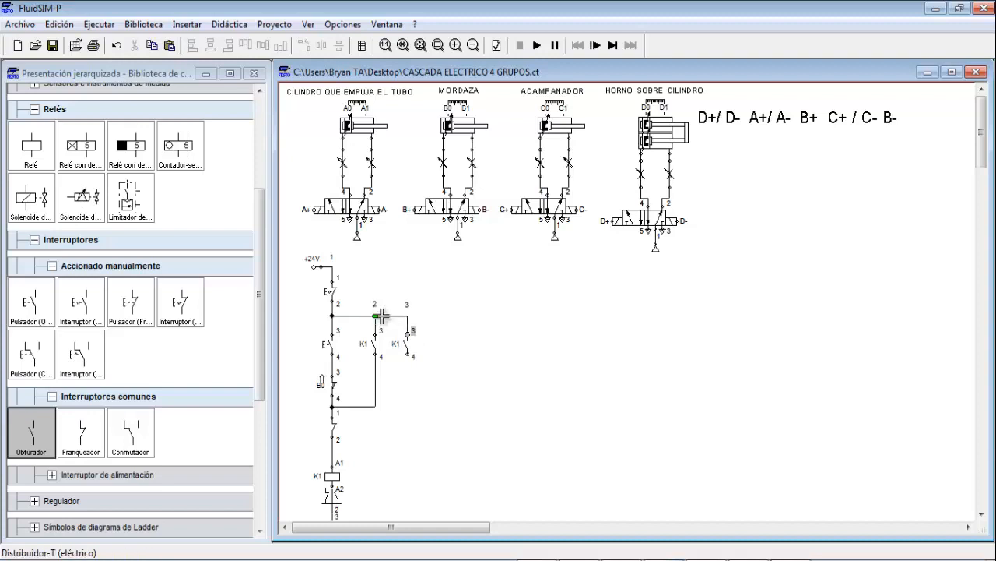
left_click_drag(376, 315, 407, 332)
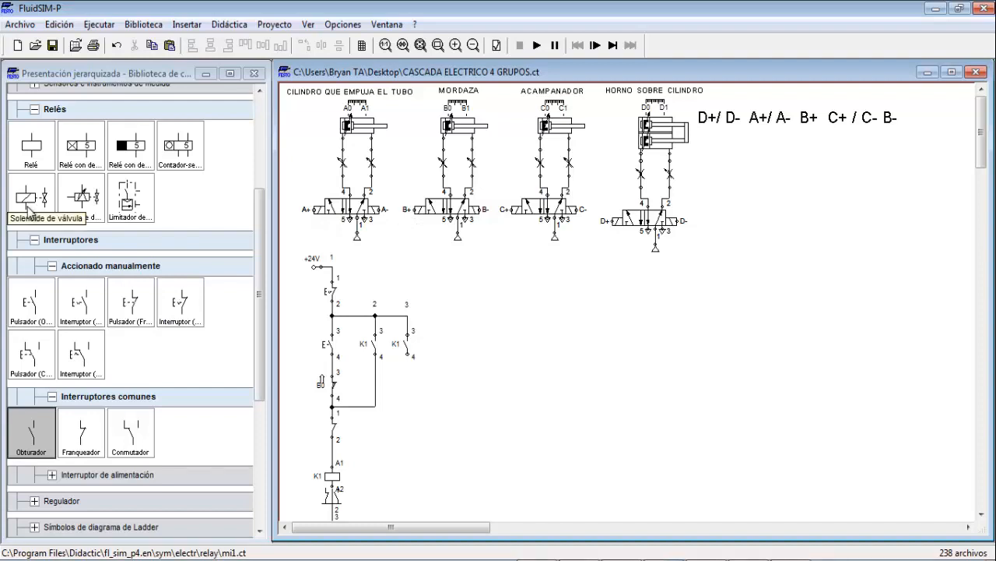
Place a valve solenoid below the second K1 contact, level with the relay coil, and wire it straight to the contact's lower terminal.
left_click_drag(28, 204, 407, 354)
left_click(456, 467)
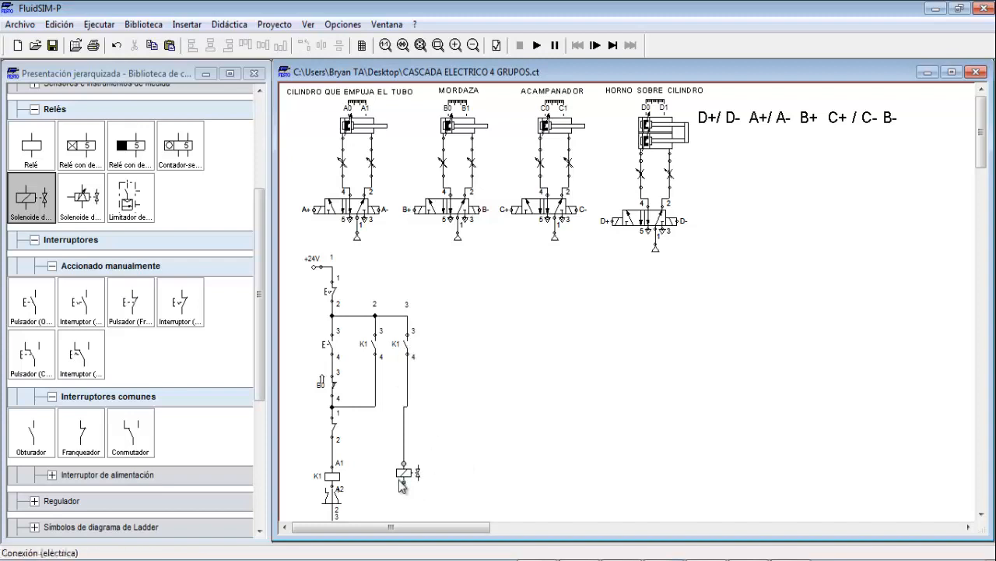
left_click(403, 478)
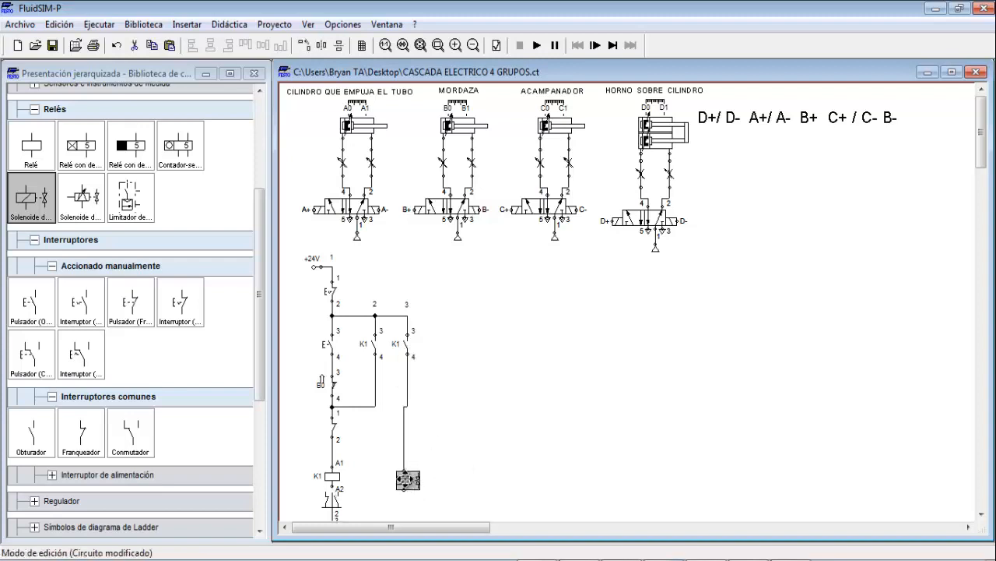
left_click(481, 424)
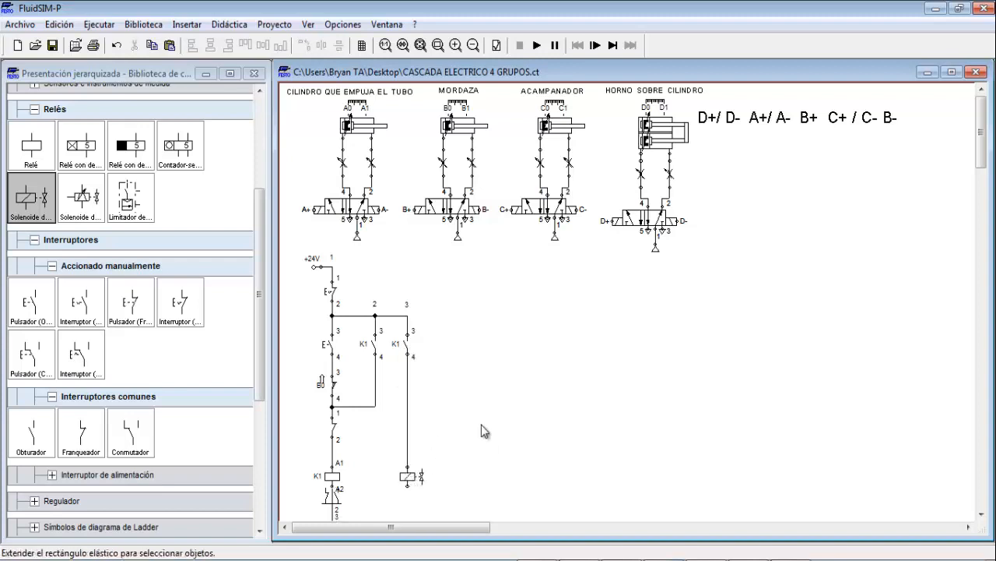
Label the valve solenoid D+.
double_click(406, 478)
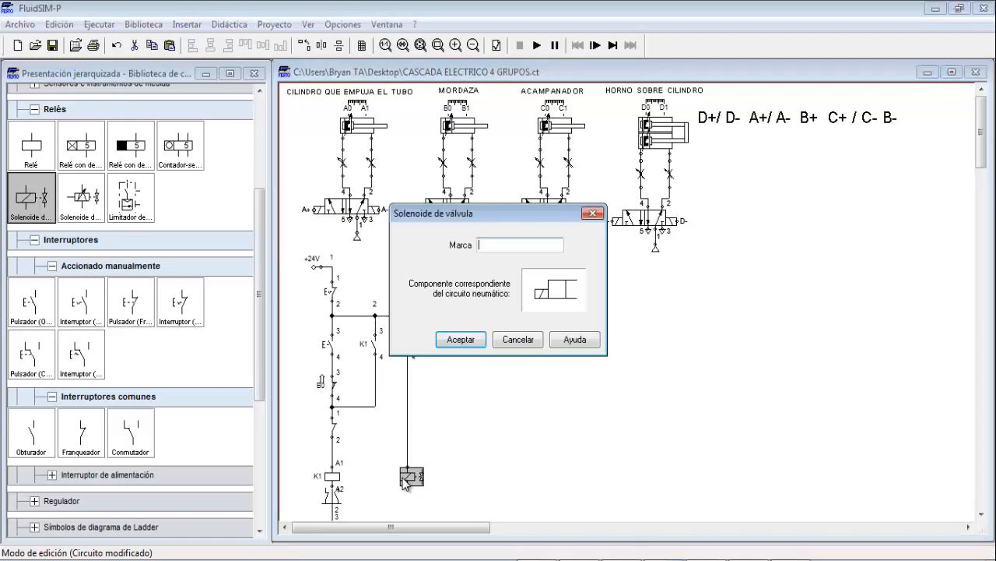
type("D")
left_click(679, 560)
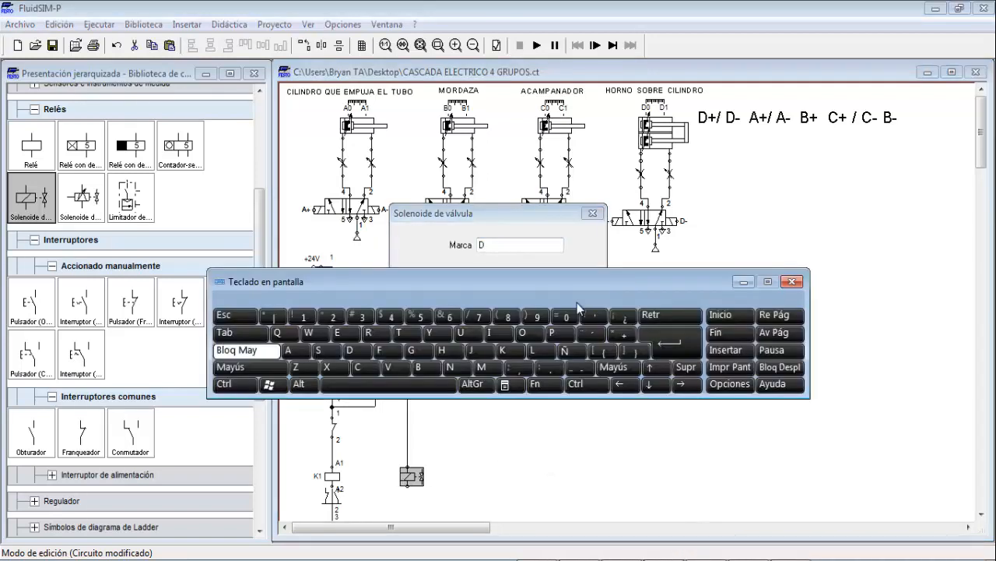
left_click(545, 244)
left_click(625, 333)
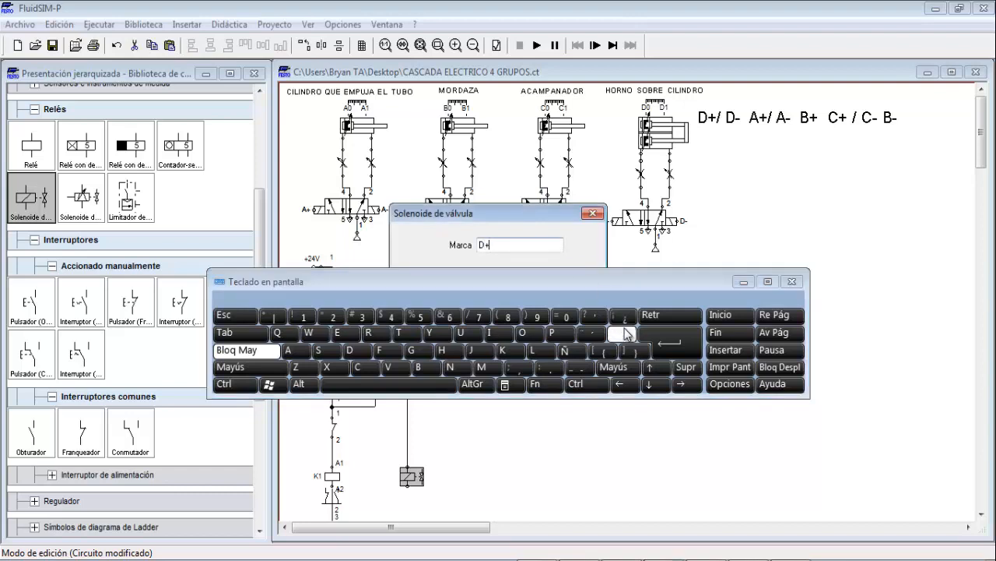
left_click(743, 281)
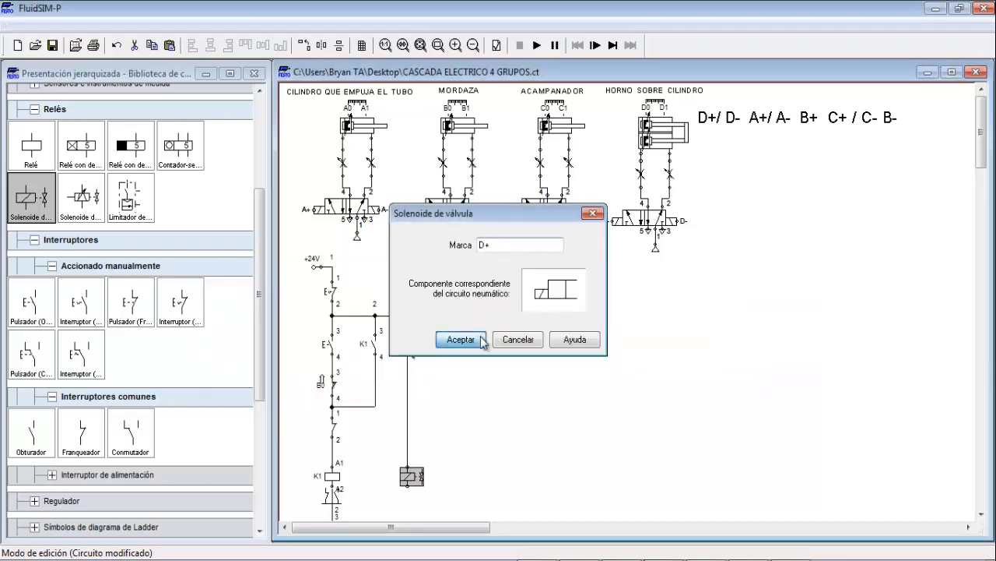
left_click(460, 338)
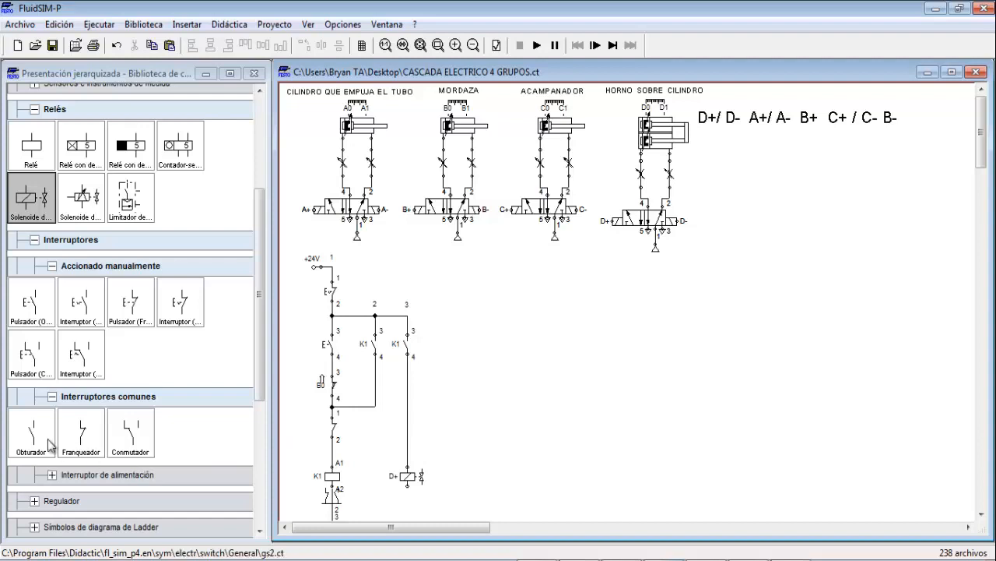
Add an Obturador contact labelled D1 to the right of the solenoid branch, with its upper terminal wired to the supply line.
left_click_drag(47, 445, 453, 341)
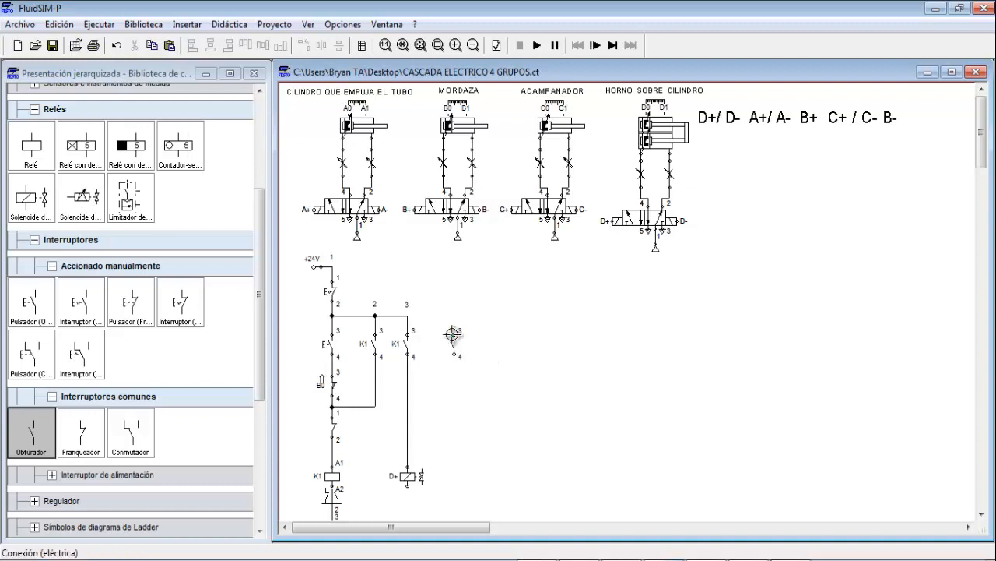
left_click_drag(454, 335, 405, 315)
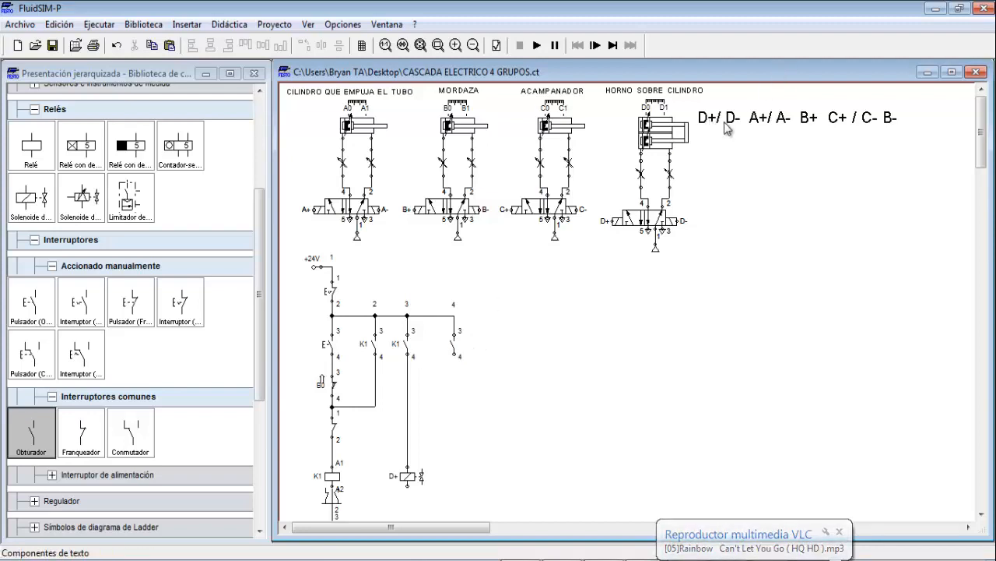
double_click(457, 347)
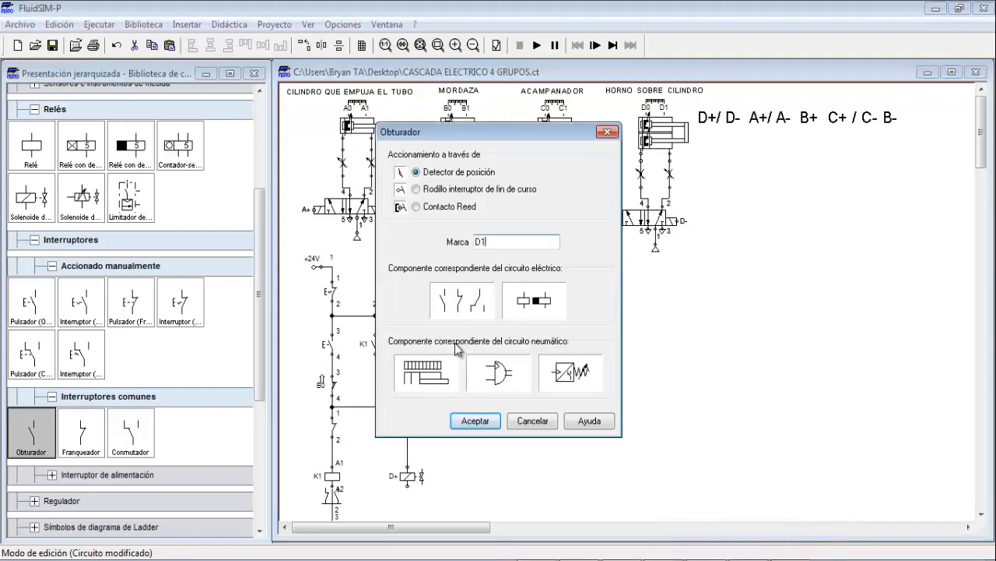
type("D1")
left_click(475, 421)
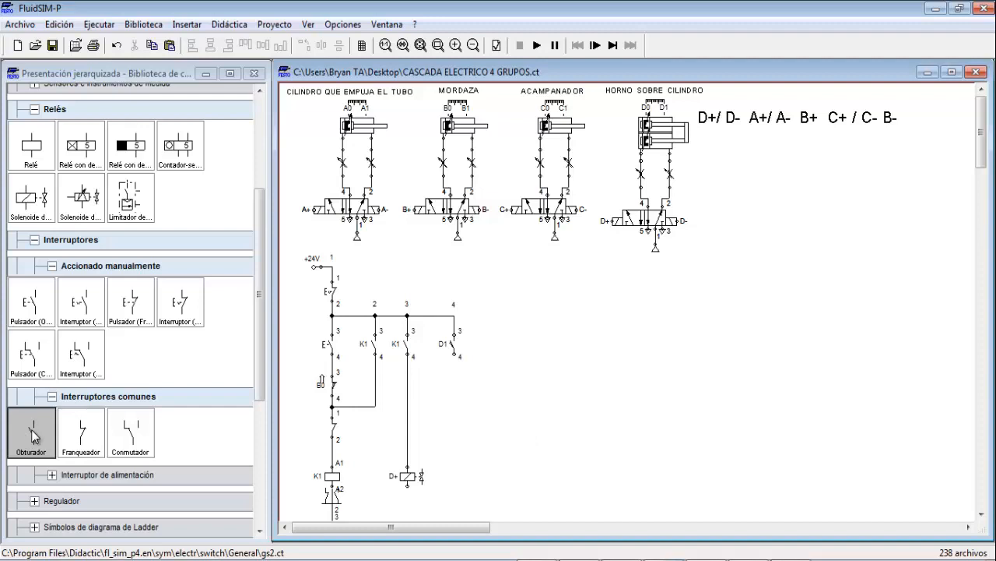
Place a Franqueador contact and a Relé coil below the D1 contact, wired in series with it.
mouse_move(34, 436)
left_mouse_down()
mouse_move(189, 387)
mouse_move(74, 423)
mouse_move(82, 437)
mouse_move(484, 414)
mouse_move(462, 411)
mouse_move(463, 442)
mouse_move(454, 356)
left_mouse_up()
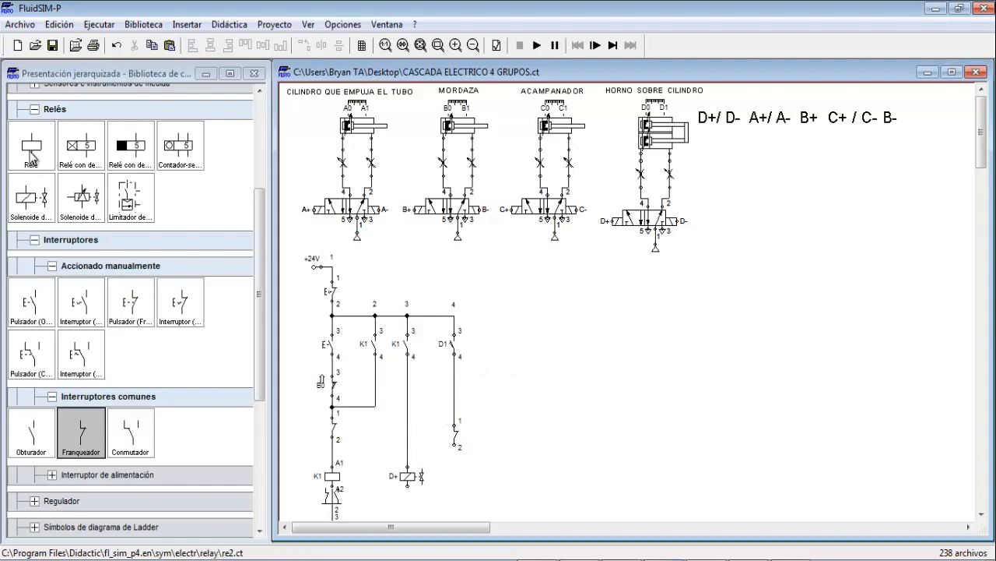
mouse_move(31, 155)
left_mouse_down()
mouse_move(312, 372)
mouse_move(378, 448)
mouse_move(393, 483)
mouse_move(467, 475)
mouse_move(456, 483)
mouse_move(454, 446)
left_mouse_up()
left_click(520, 464)
left_click(587, 402)
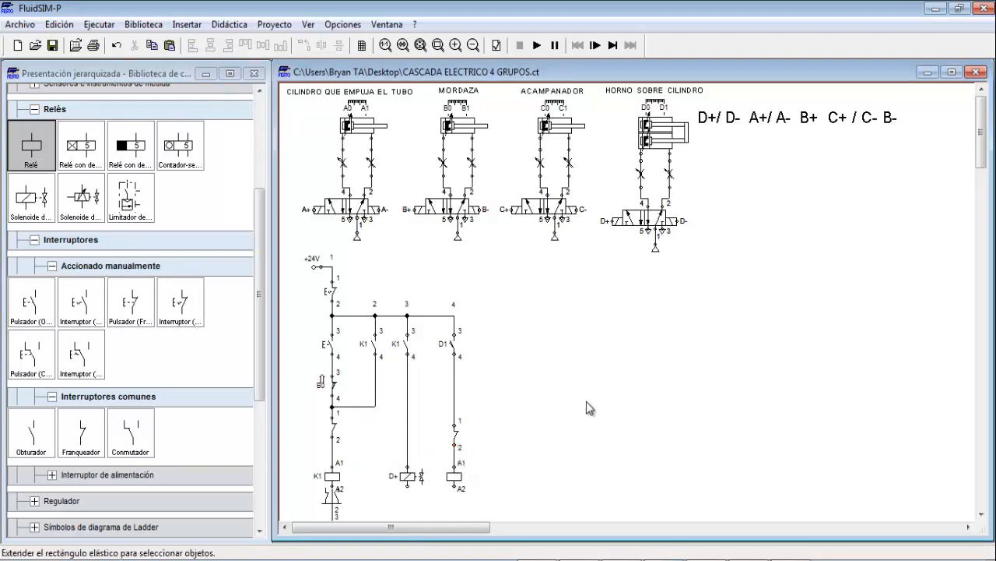
Label the relay coil in the D1 branch K2.
double_click(458, 478)
type("K2")
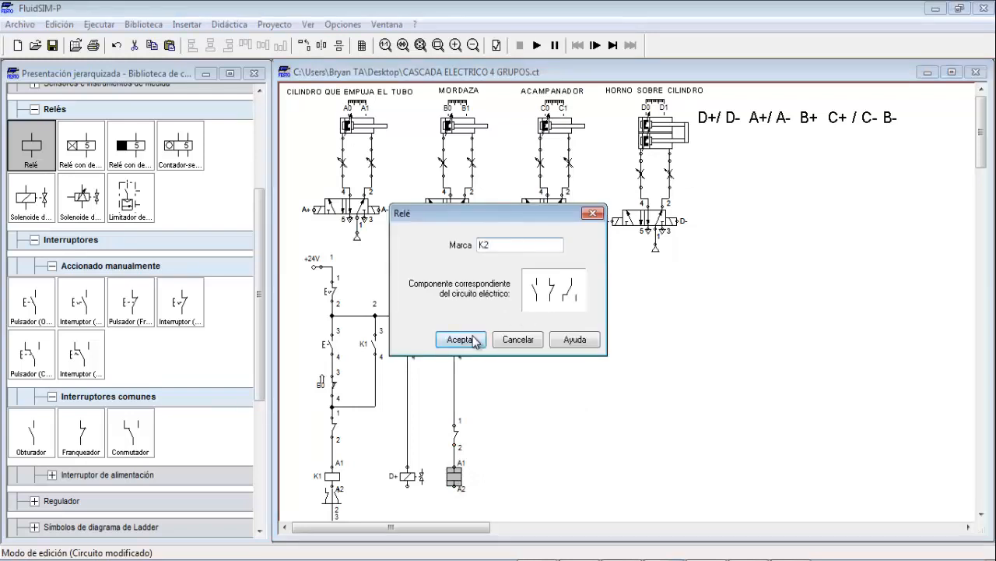
left_click(473, 340)
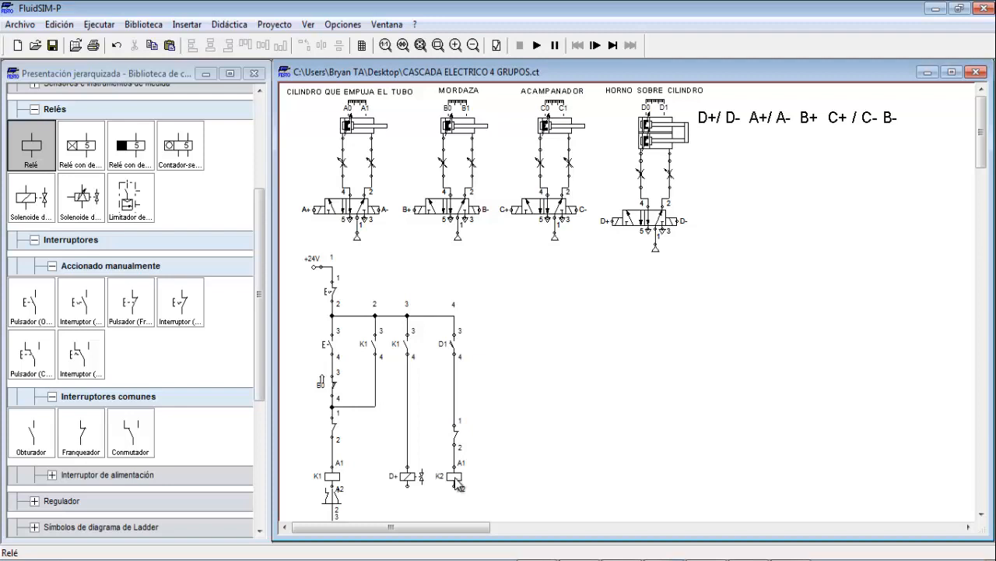
Label the Franqueador contact above the K1 relay coil K1.
double_click(337, 433)
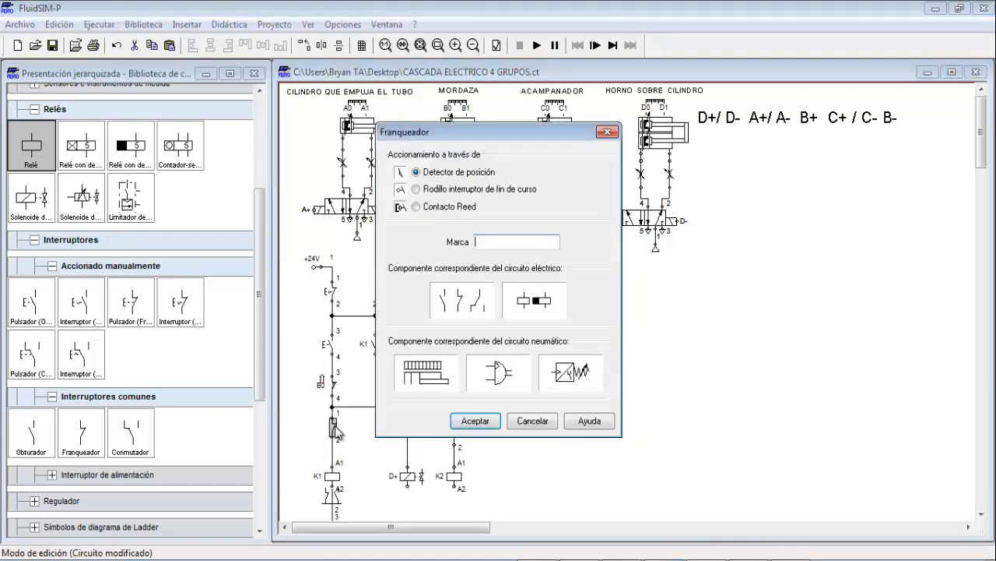
type("K1")
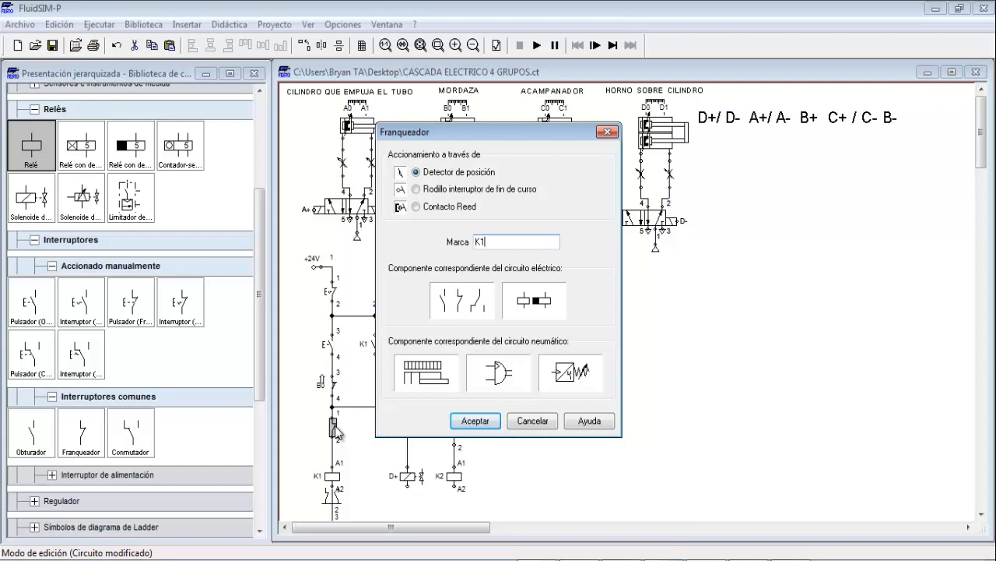
left_click(476, 421)
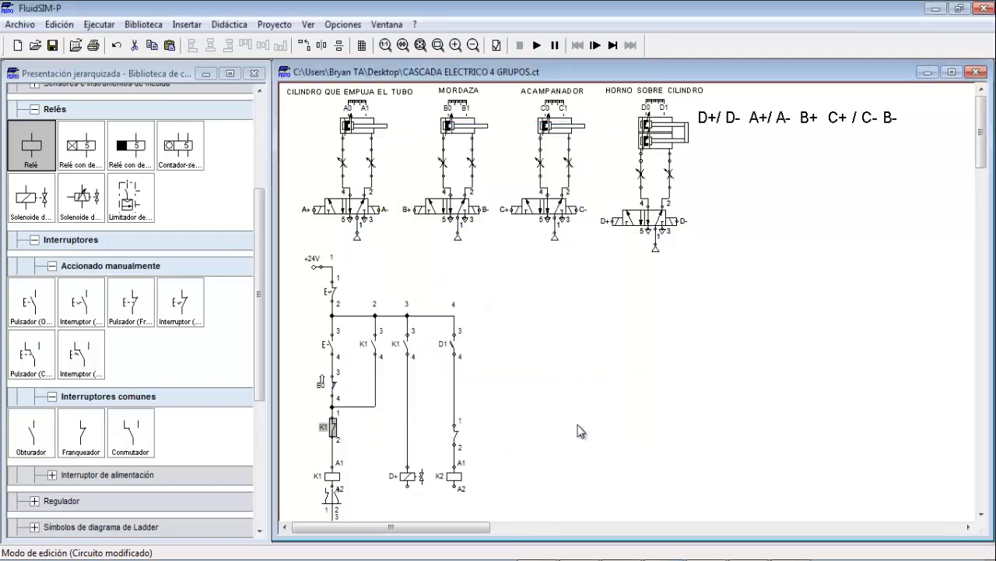
Set the label of the Franqueador contact above the K1 relay coil to K2.
double_click(336, 432)
type("K2")
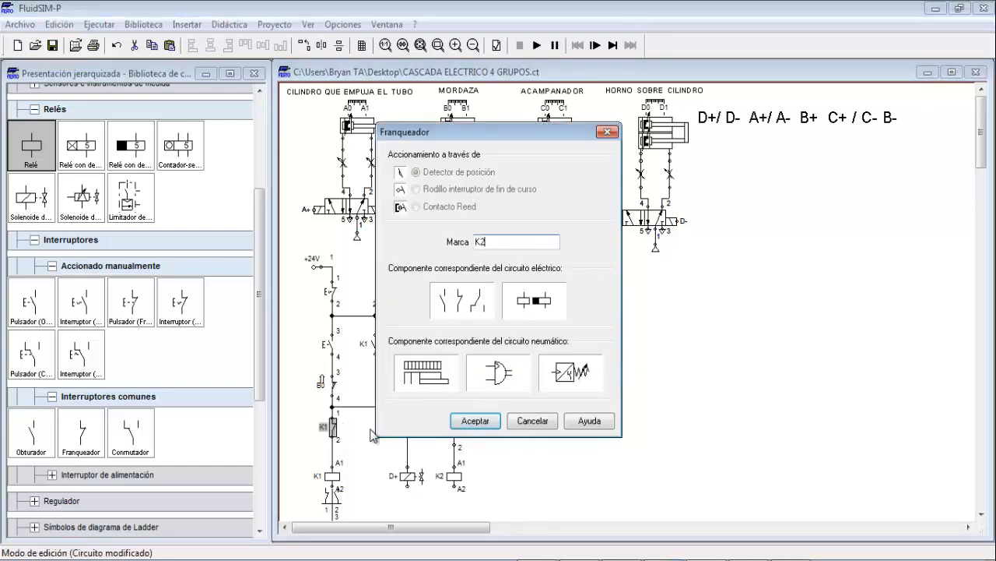
left_click(476, 421)
left_click(632, 392)
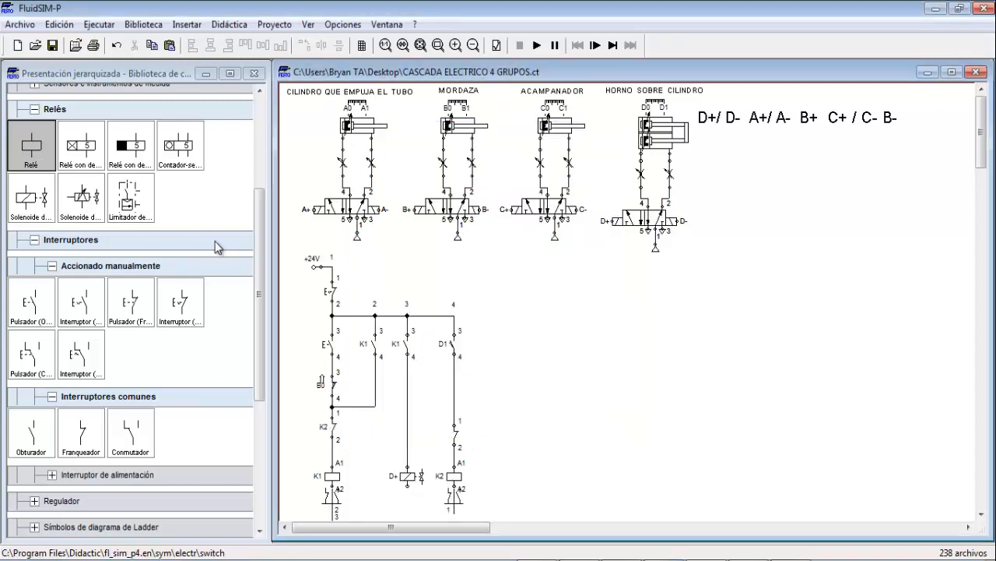
Add an Obturador contact labelled K2 to the right of the D1 contact and wire it in parallel with D1.
left_click(38, 437)
left_click_drag(38, 437, 492, 335)
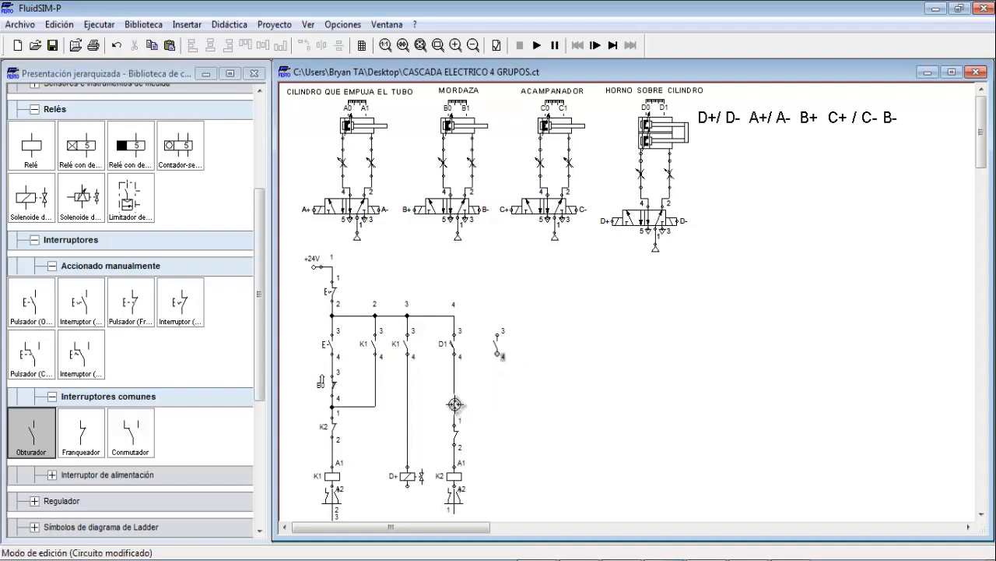
left_click_drag(456, 404, 497, 354)
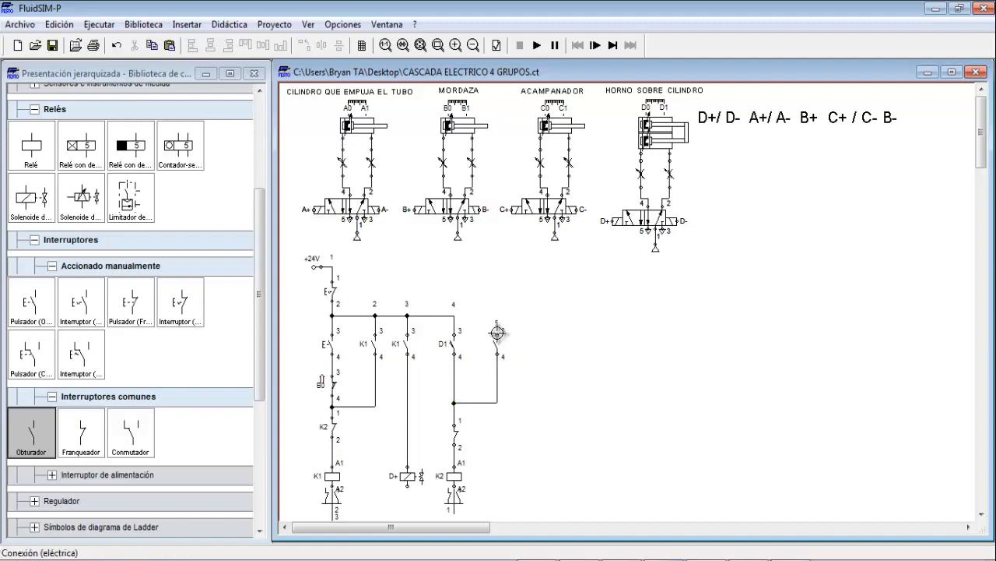
left_click_drag(455, 316, 497, 334)
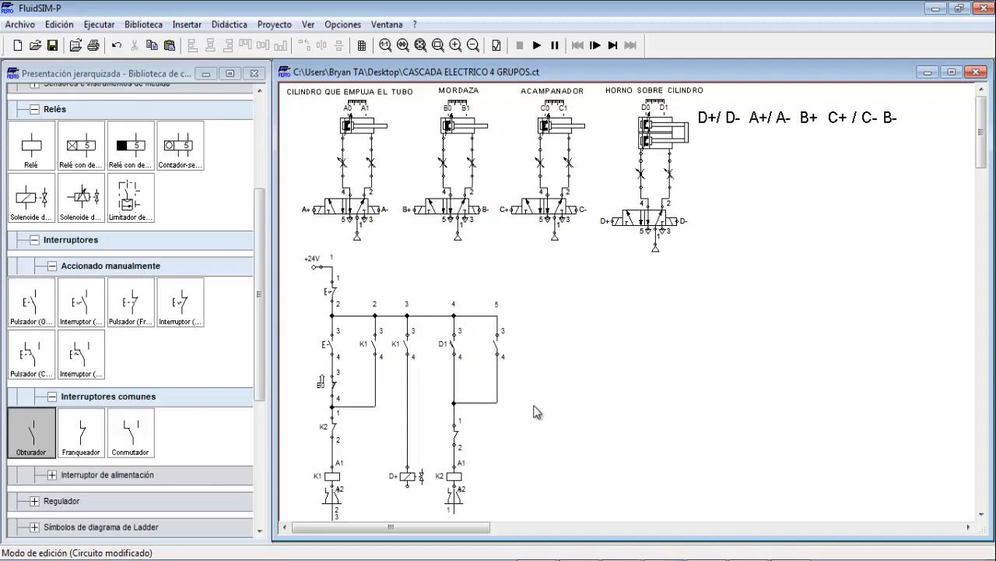
double_click(498, 352)
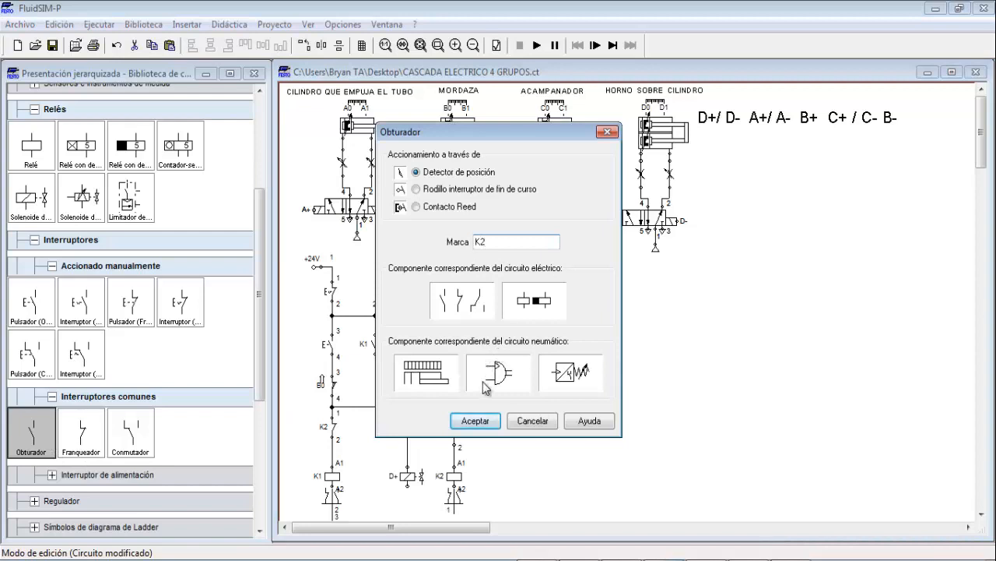
left_click(476, 421)
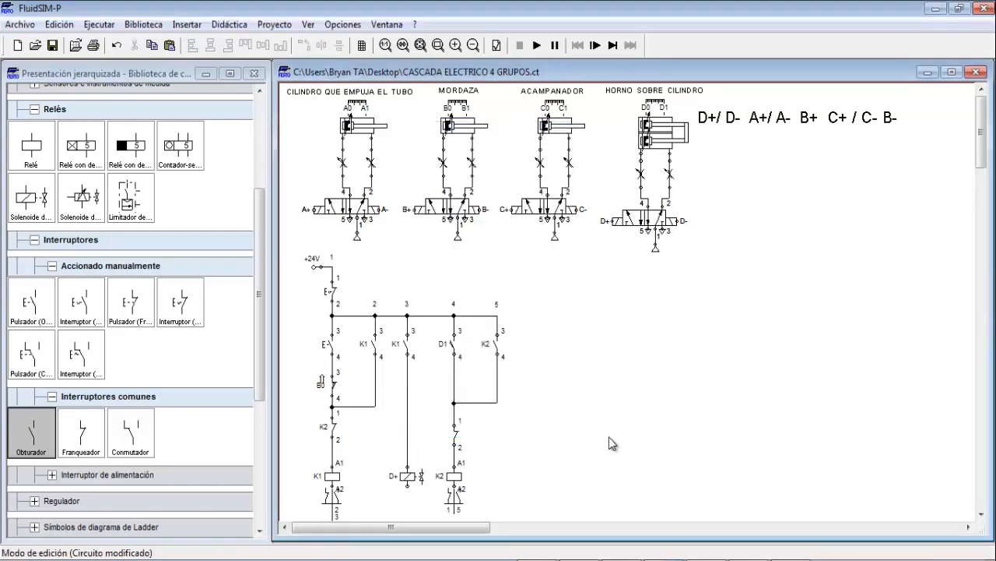
Add an Obturador contact labelled K2 to the right of the existing K2 holding contact and wire it to the supply line.
left_click_drag(47, 428, 530, 342)
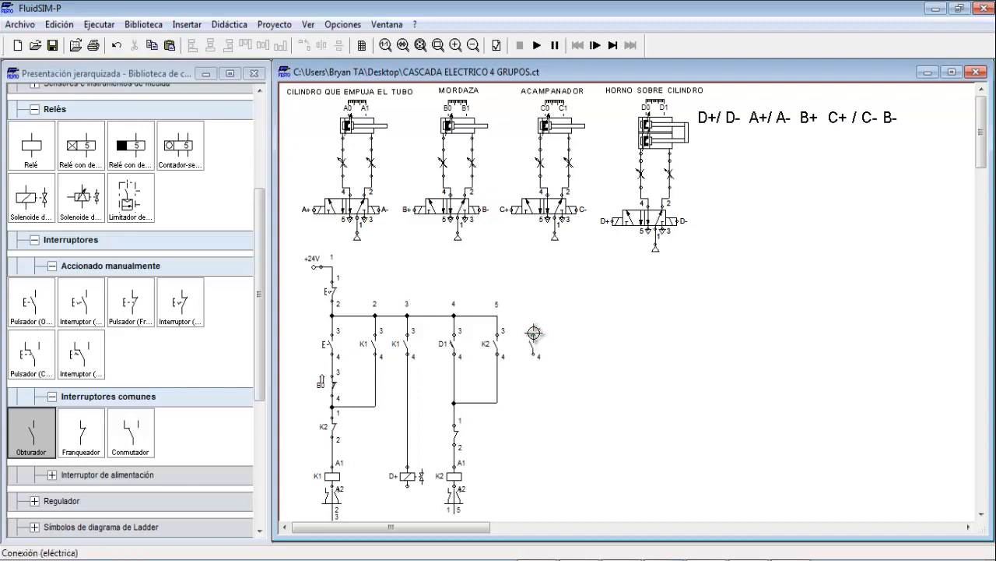
left_click_drag(534, 333, 498, 318)
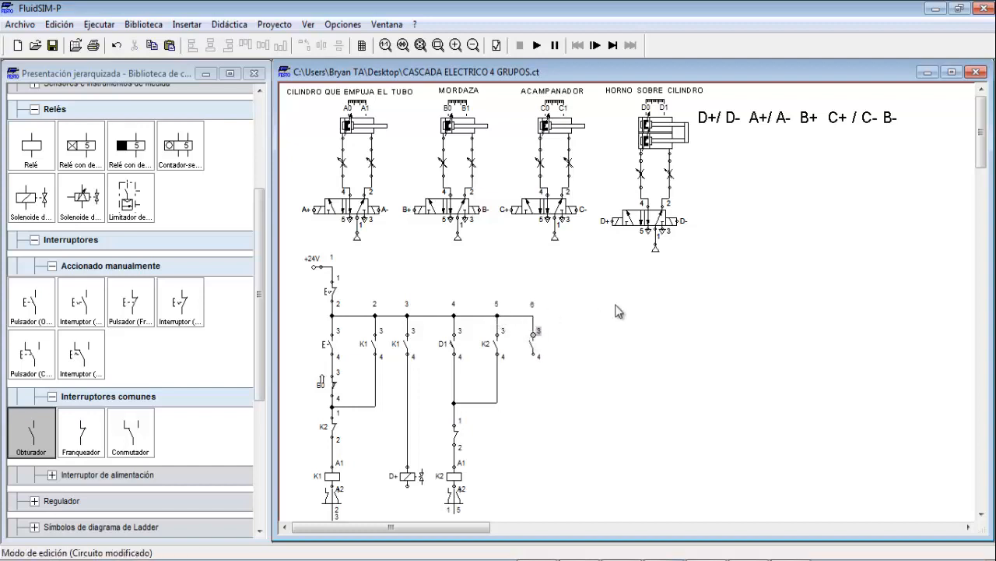
double_click(535, 350)
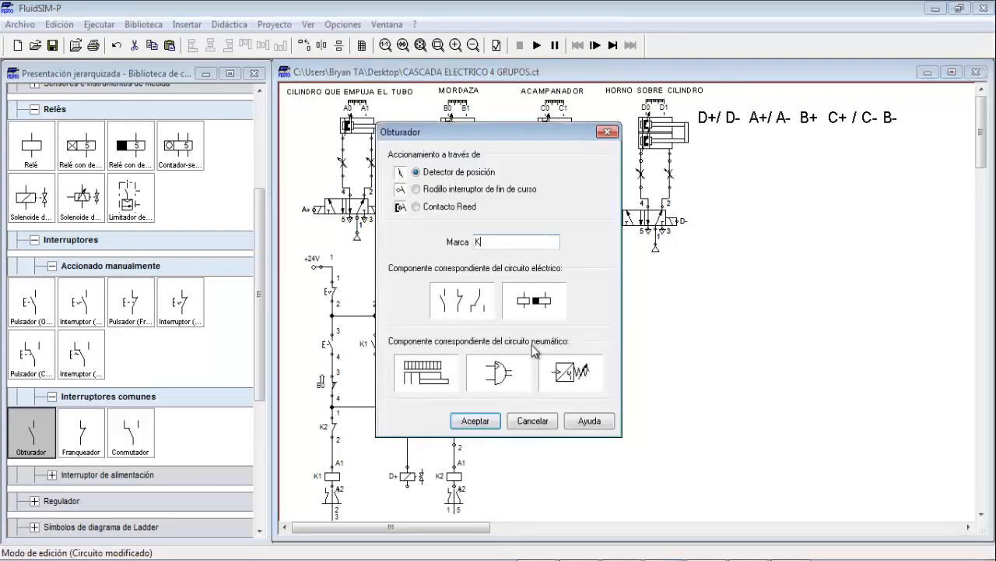
left_click(477, 420)
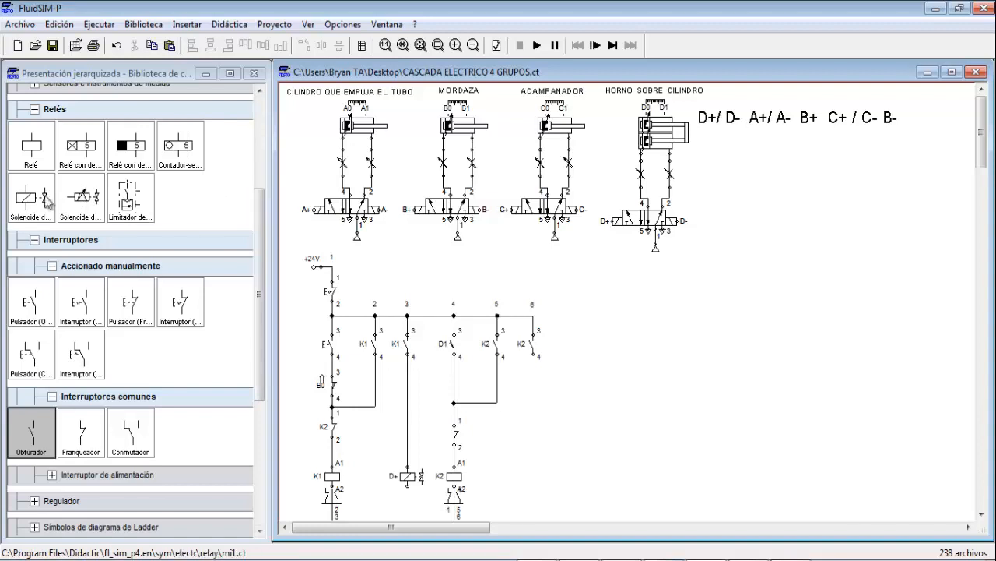
Place a valve solenoid below the rightmost K2 contact and wire it to that contact.
left_click_drag(46, 204, 537, 472)
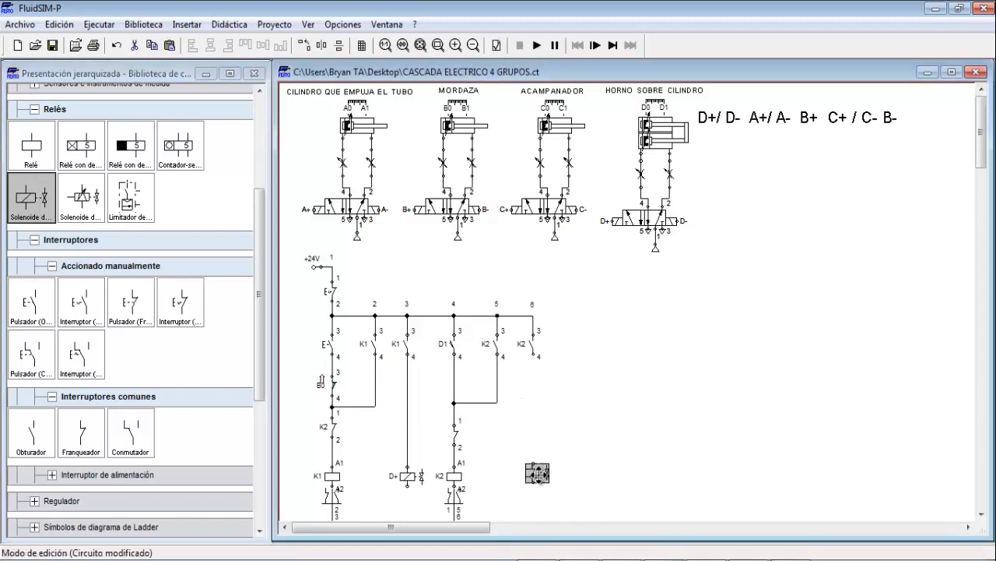
left_click(584, 445)
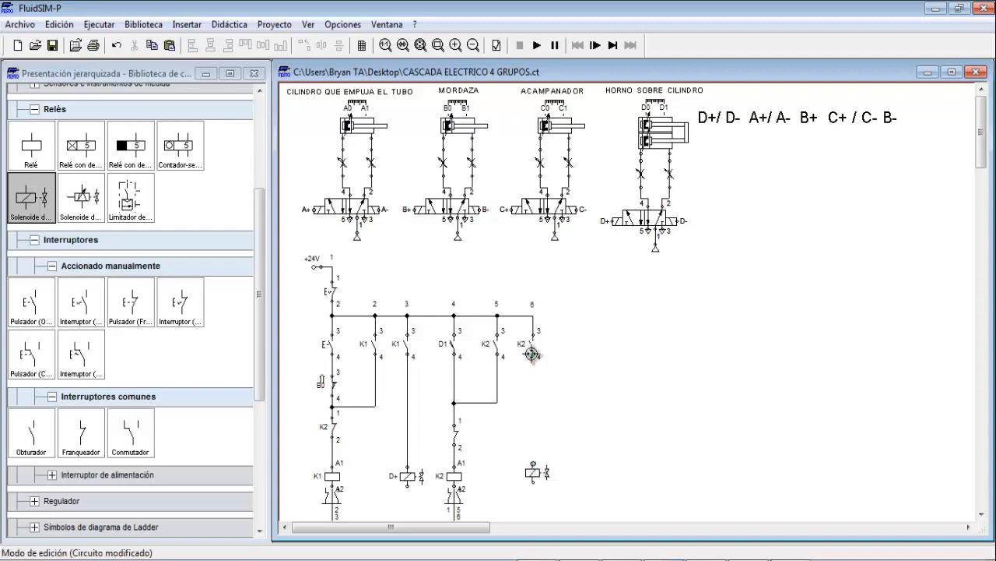
left_click_drag(533, 464, 532, 354)
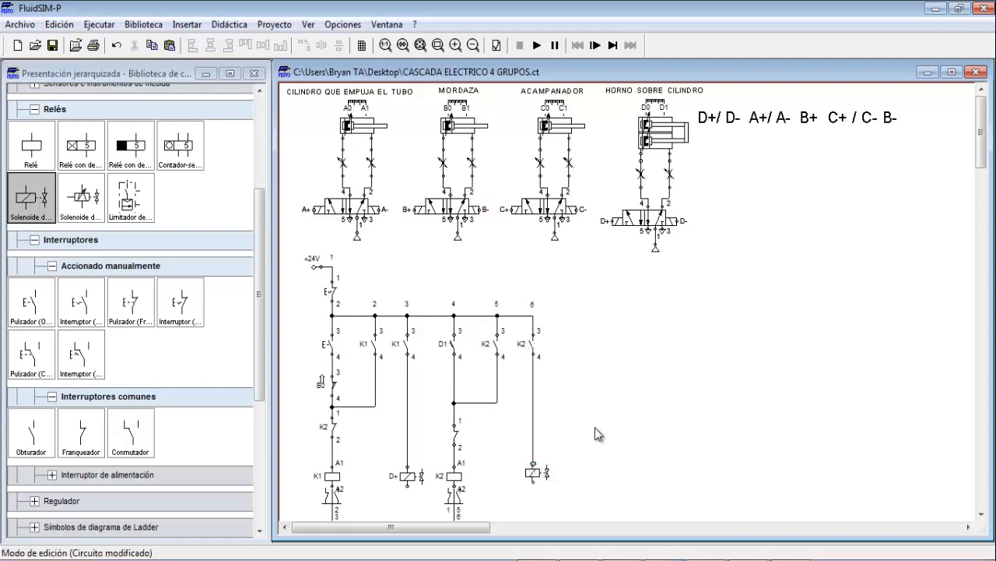
Label the new valve solenoid D- and move it slightly down, level with the D+ solenoid.
double_click(535, 476)
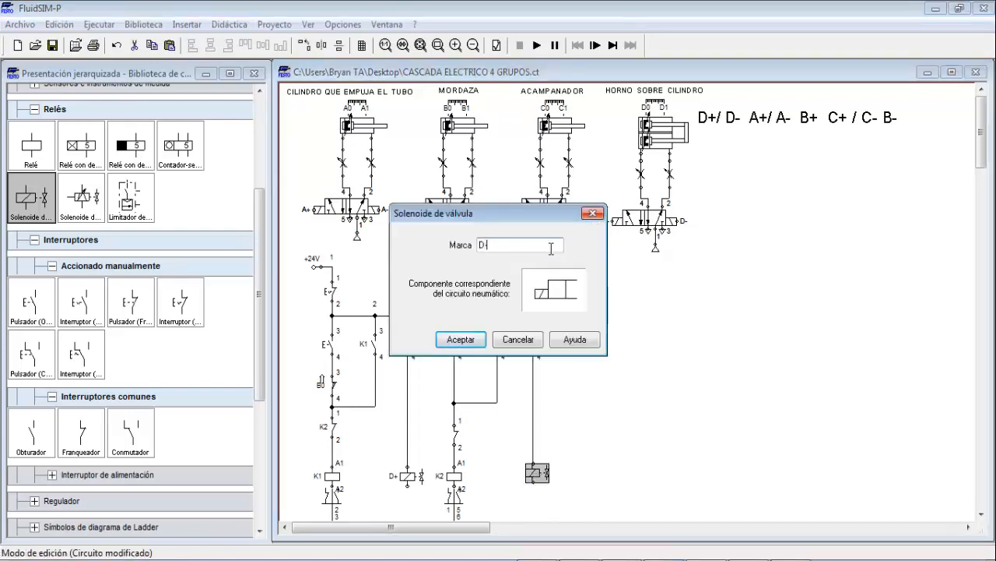
type("D-")
left_click(460, 340)
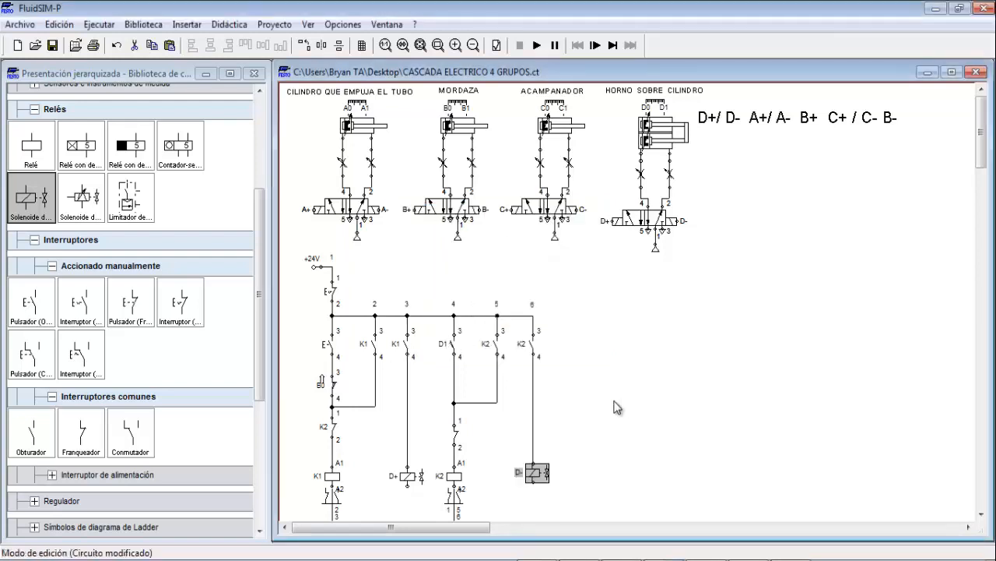
double_click(537, 477)
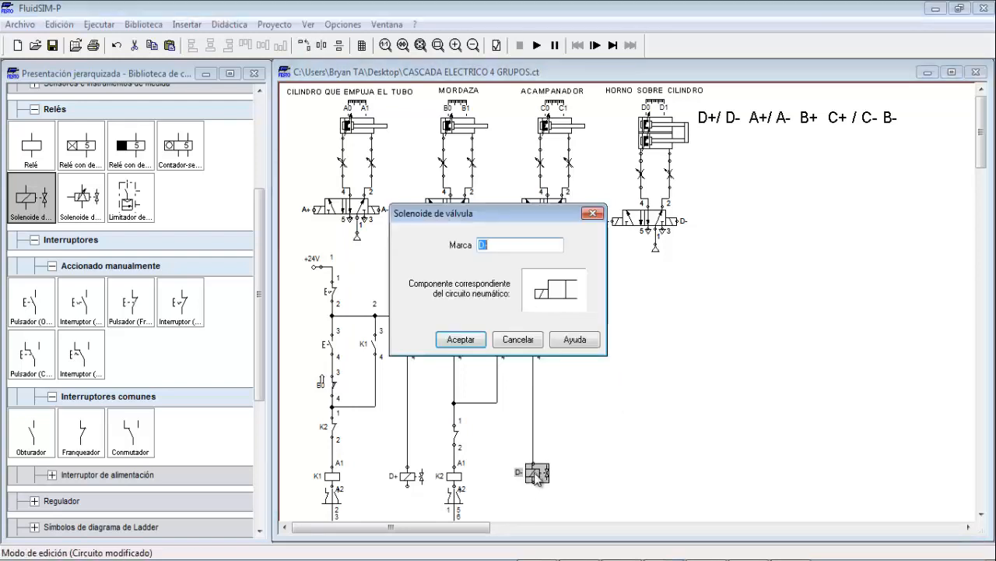
left_click(517, 340)
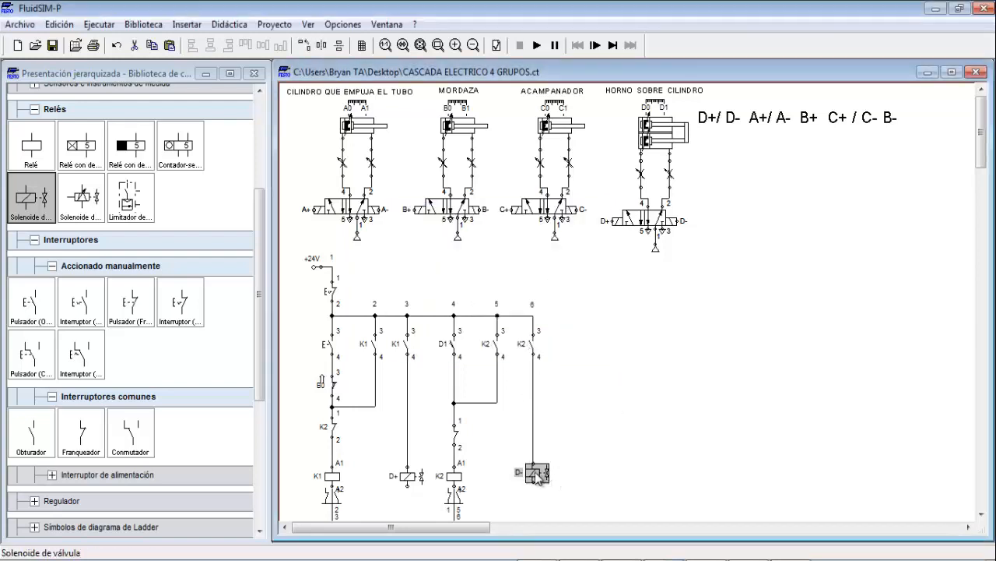
left_click_drag(536, 472, 536, 479)
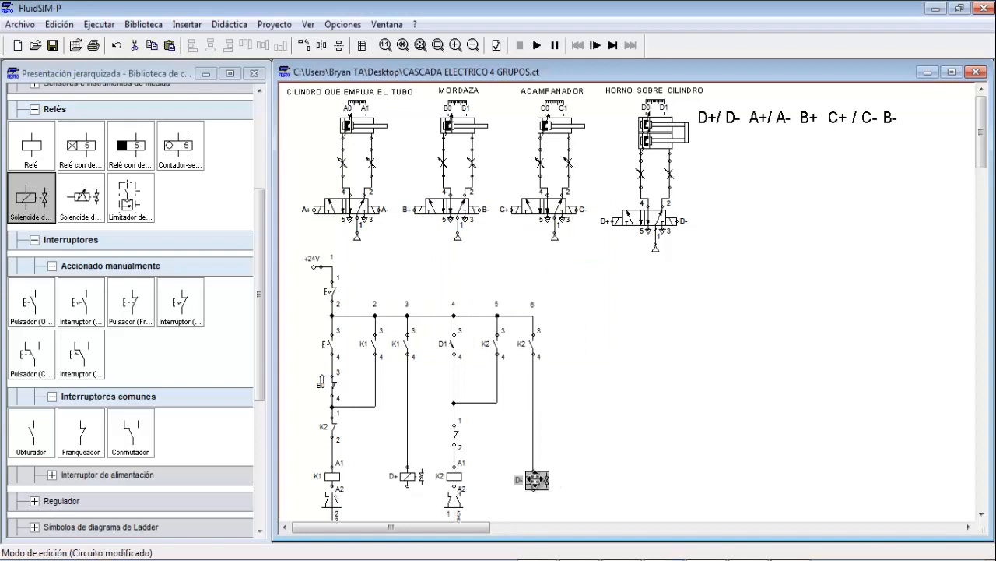
left_click(644, 446)
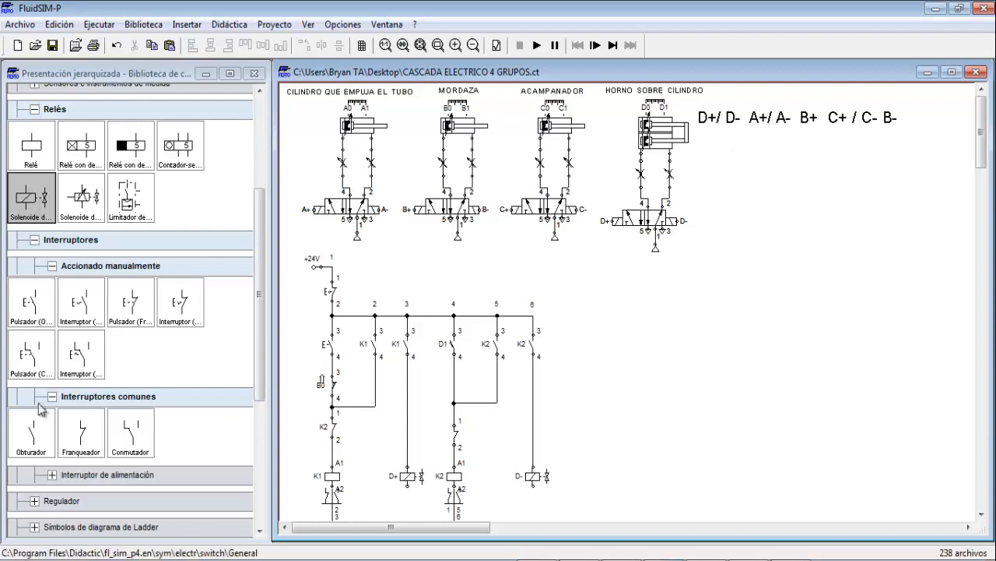
Copy the rightmost K2 contact beside the D- branch, wire it to the line above the D- solenoid, and label it D0.
left_click(534, 348)
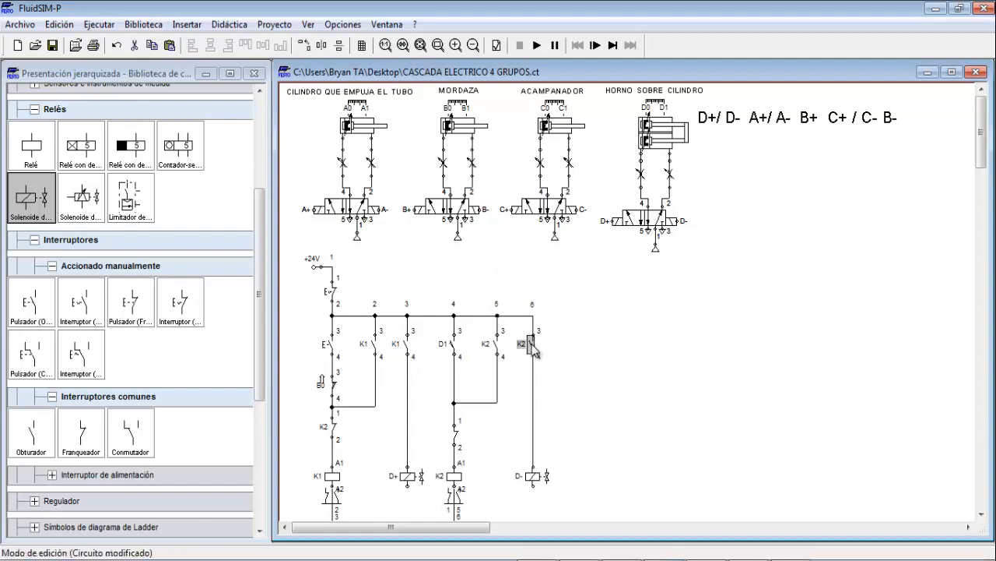
left_click_drag(535, 352, 586, 435)
left_click(650, 409)
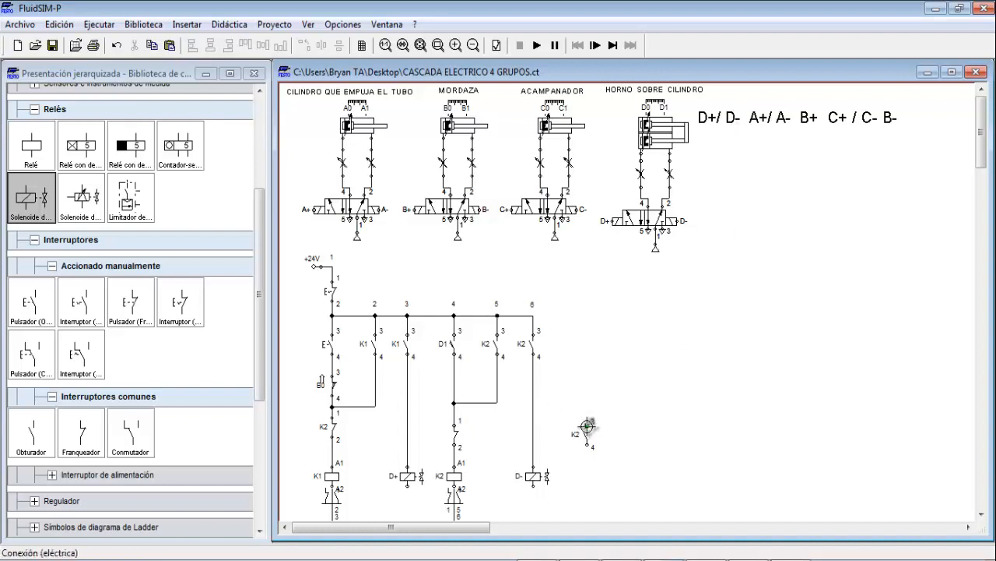
left_click_drag(533, 413, 593, 421)
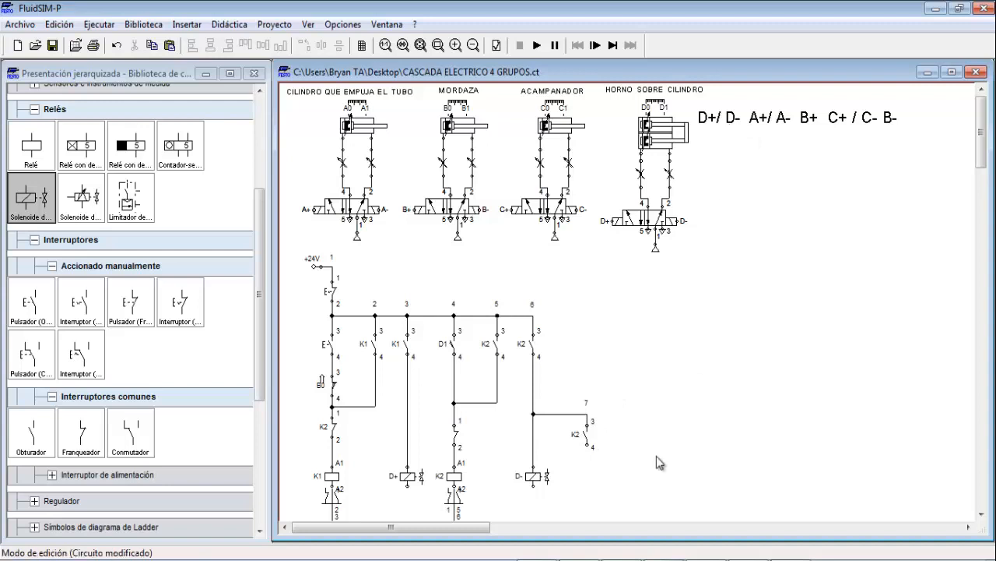
double_click(590, 440)
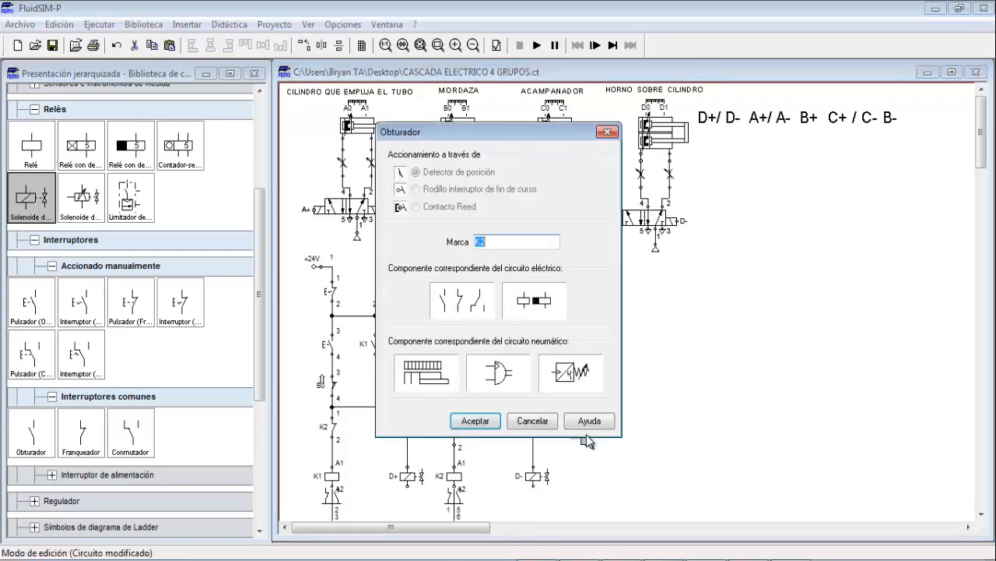
left_click(479, 422)
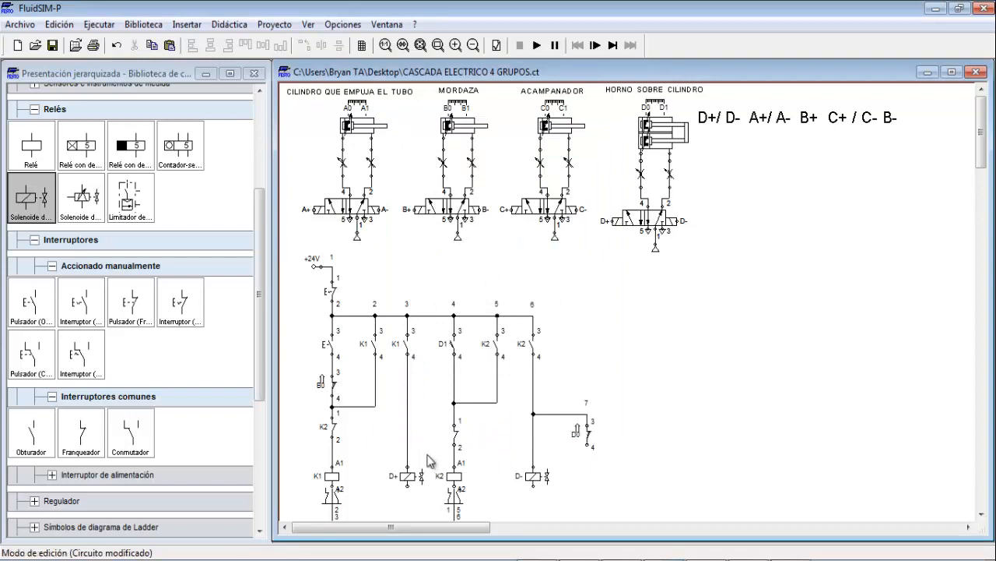
Copy the D- solenoid below the D0 contact, wire it to that contact, and label it A+.
left_click(535, 476)
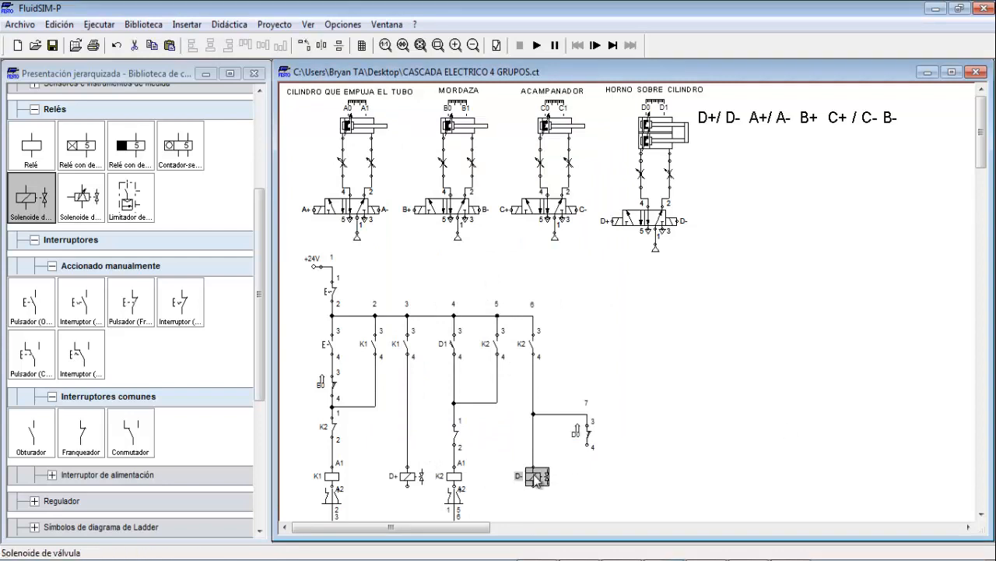
left_click_drag(535, 482, 588, 448)
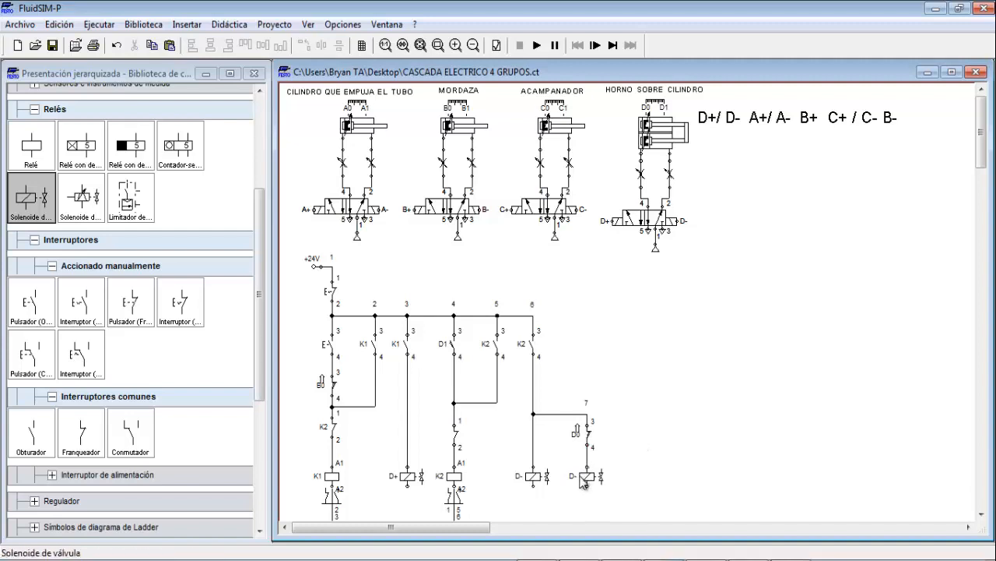
double_click(582, 478)
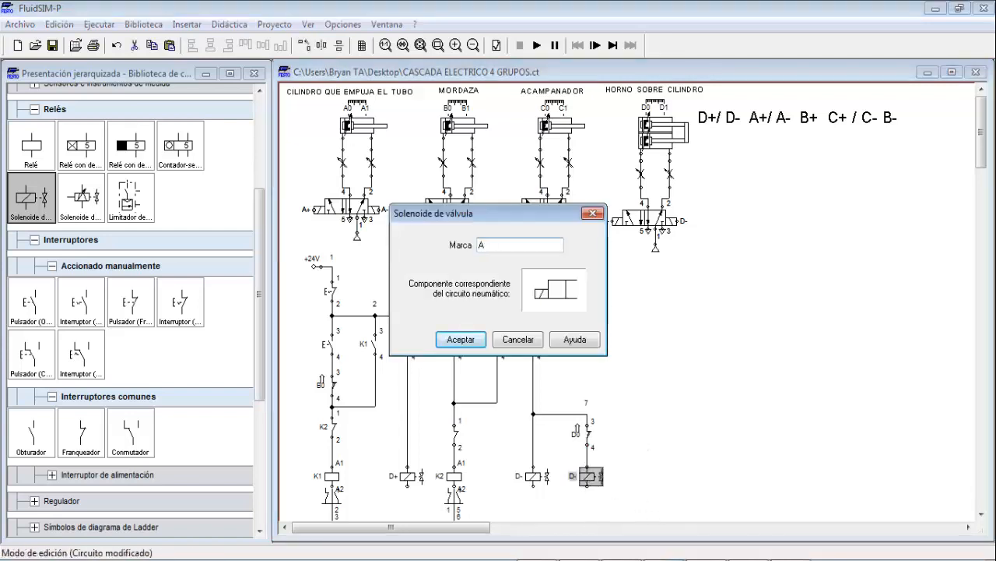
left_click(634, 559)
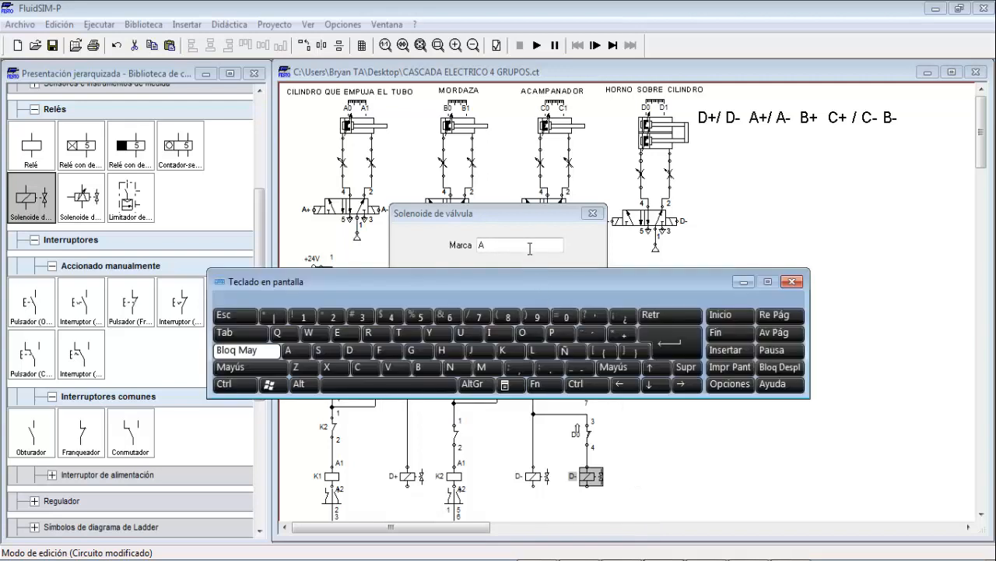
left_click(531, 247)
left_click(623, 335)
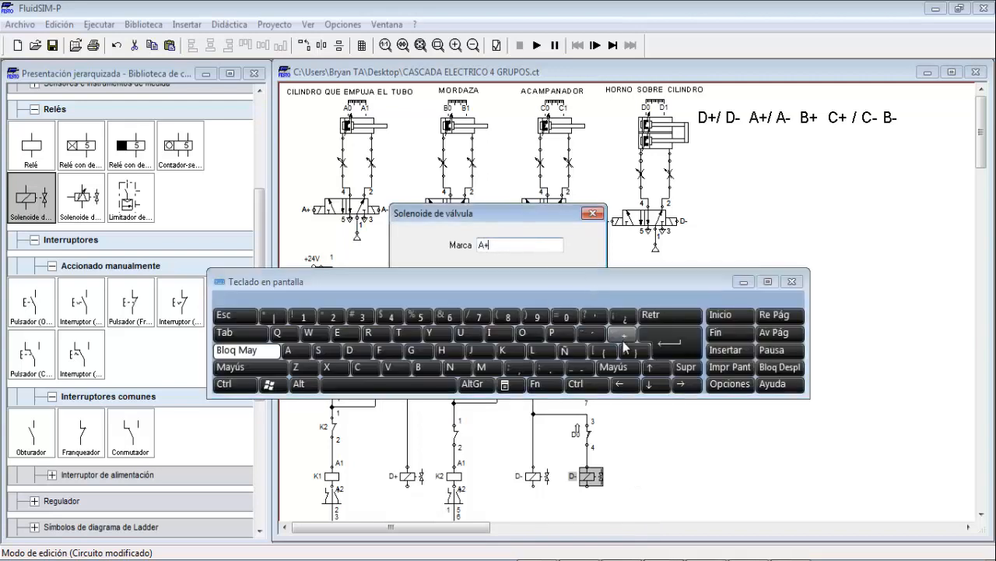
left_click(743, 282)
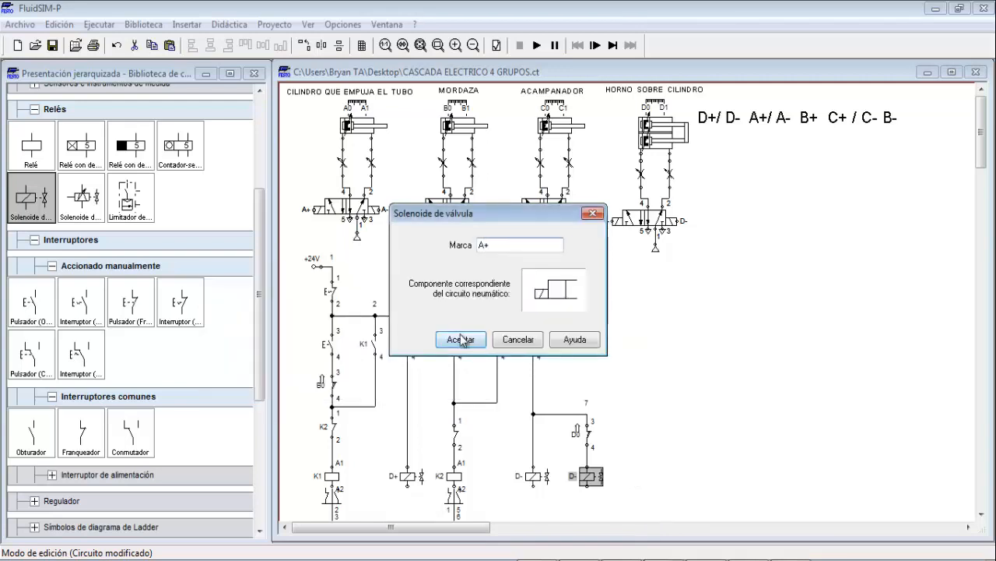
left_click(461, 340)
left_click(676, 403)
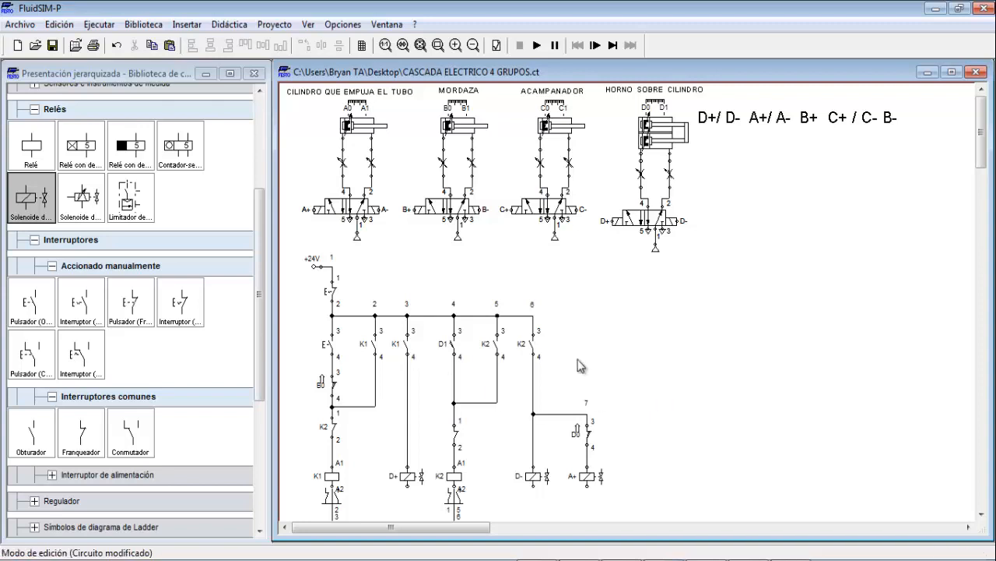
Copy the K2 contact above the D- solenoid into a new branch right of A+, wire it to the supply line, and label it A1.
left_click(532, 347)
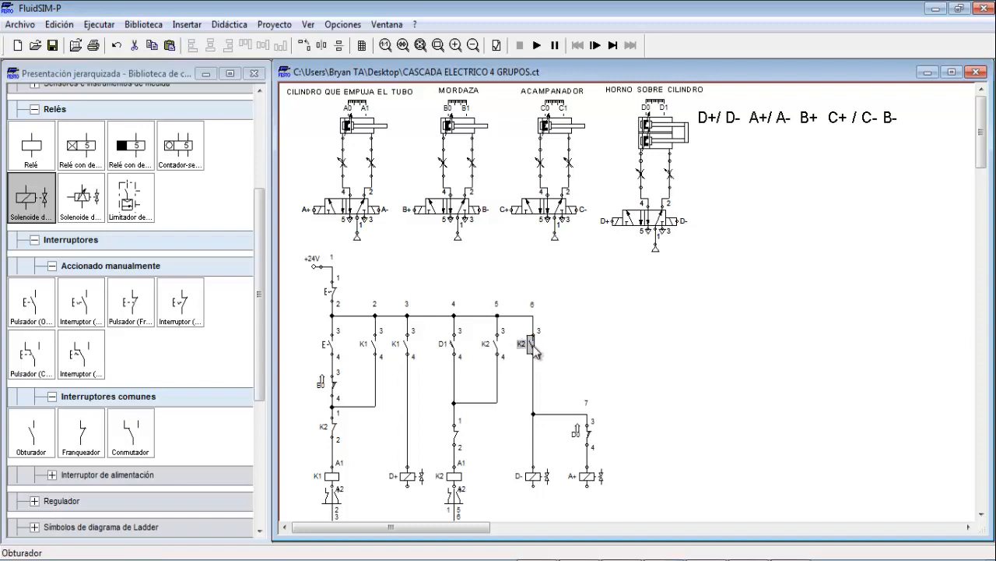
left_click_drag(536, 354, 532, 315)
left_click(702, 372)
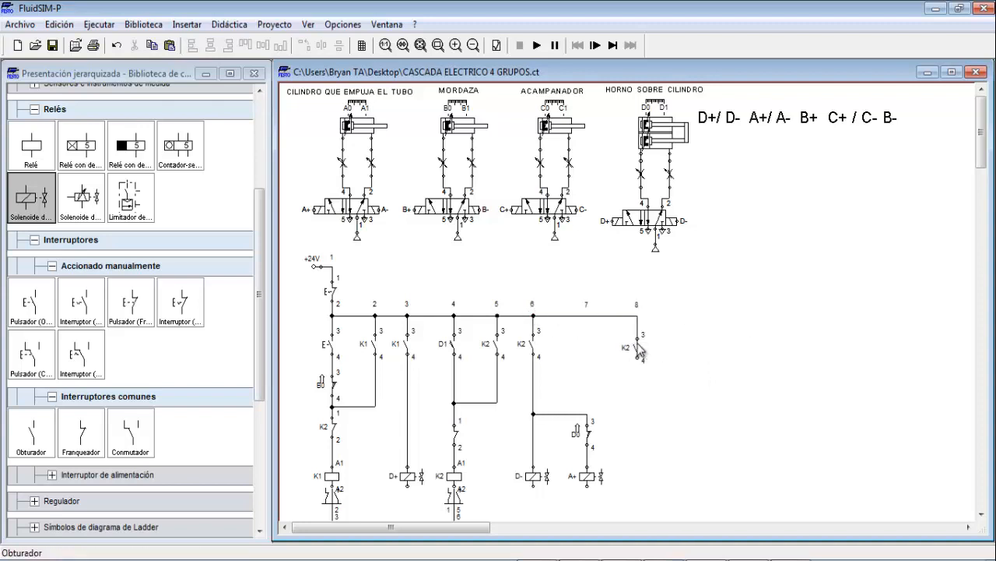
double_click(639, 349)
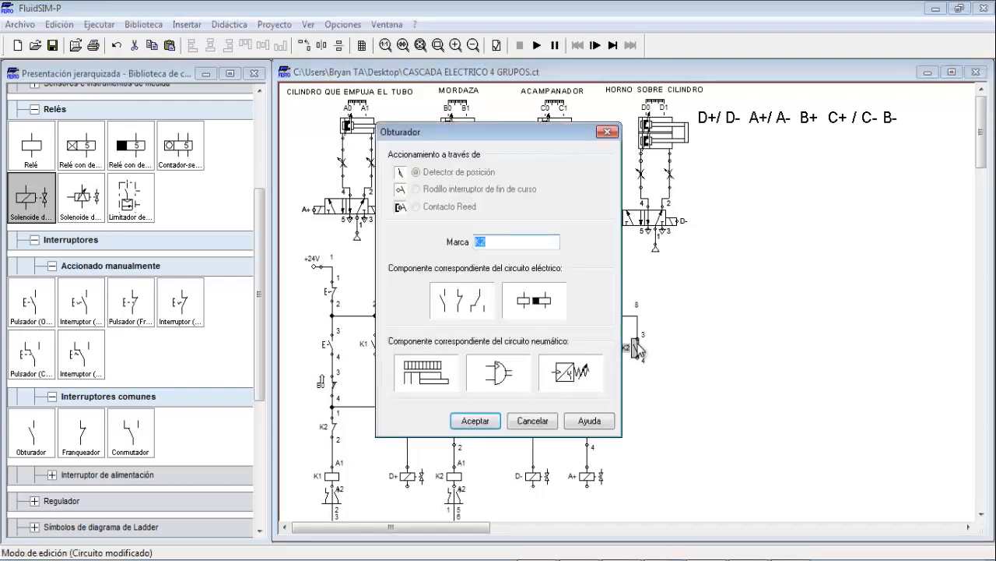
left_click(476, 421)
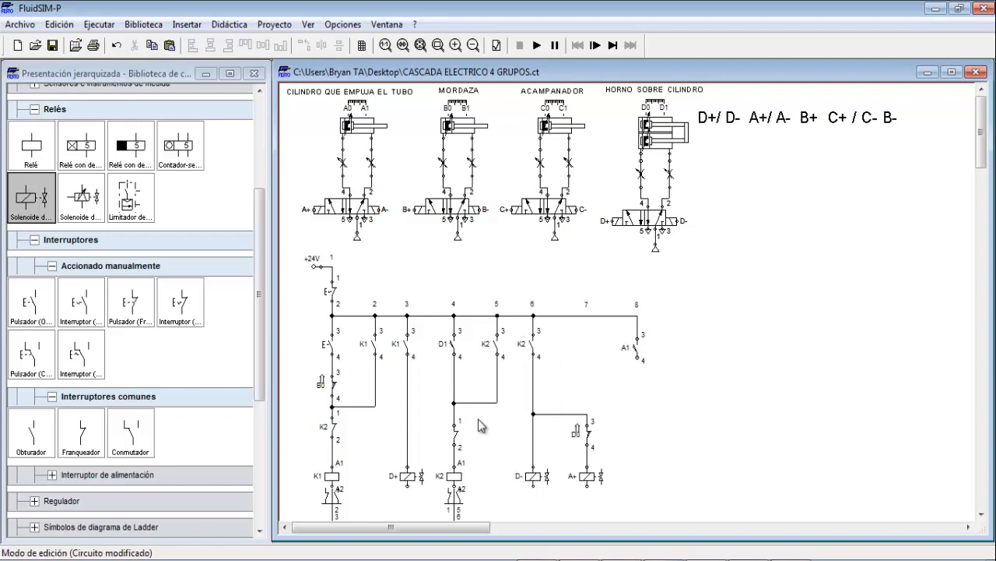
Copy the Franqueador contact above the K2 relay coil, place it below the A1 contact, and wire the two together.
left_click(459, 439)
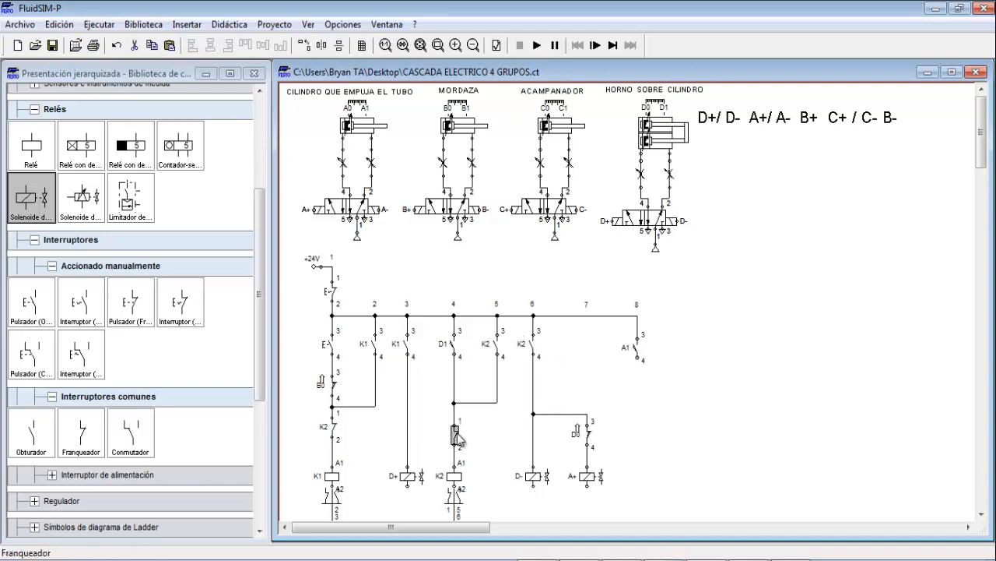
key("ctrl+v")
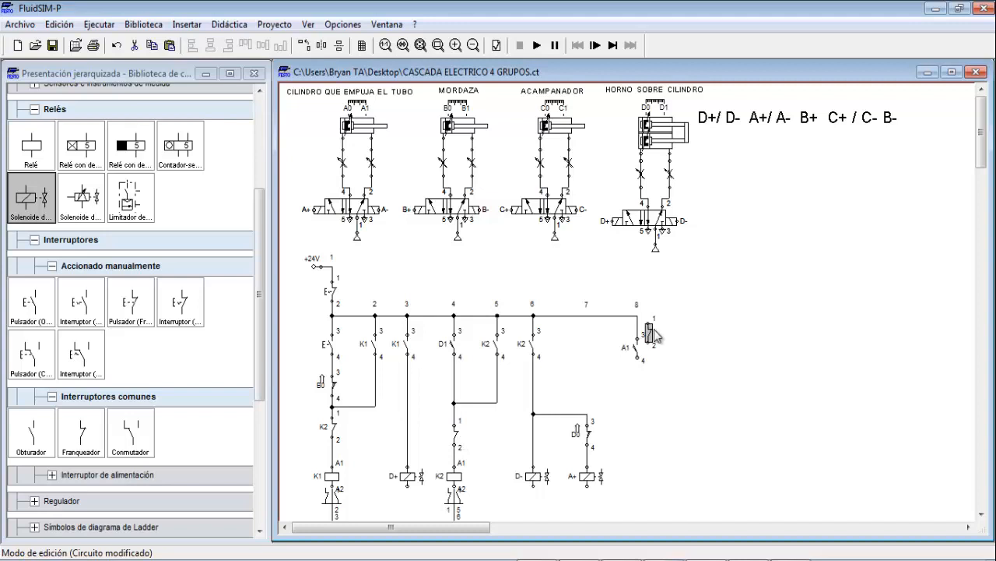
left_click_drag(653, 334, 638, 358)
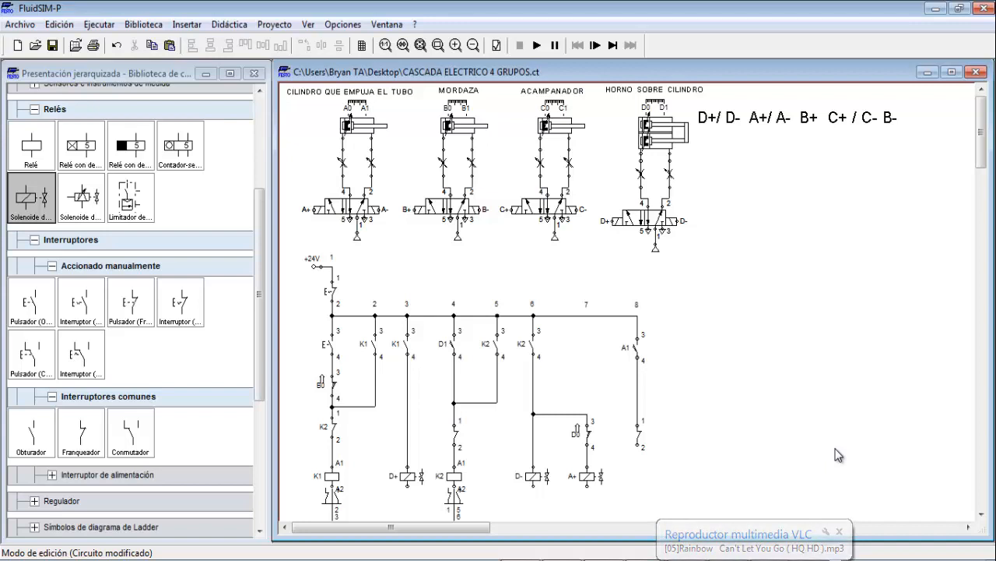
Place a copy of the K2 relay coil below the Franqueador contact in the A1 branch.
left_click(457, 480)
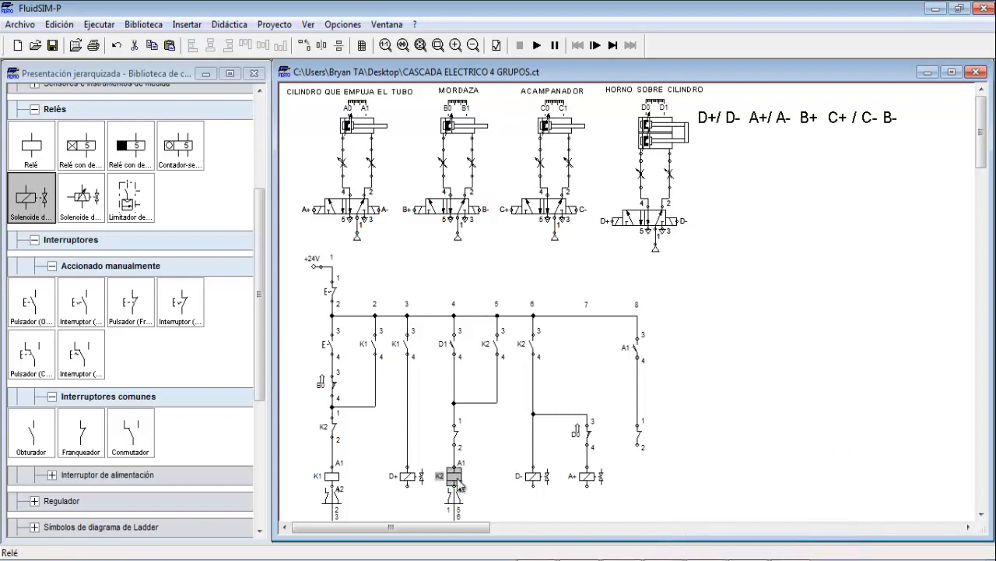
left_click_drag(459, 484, 645, 478)
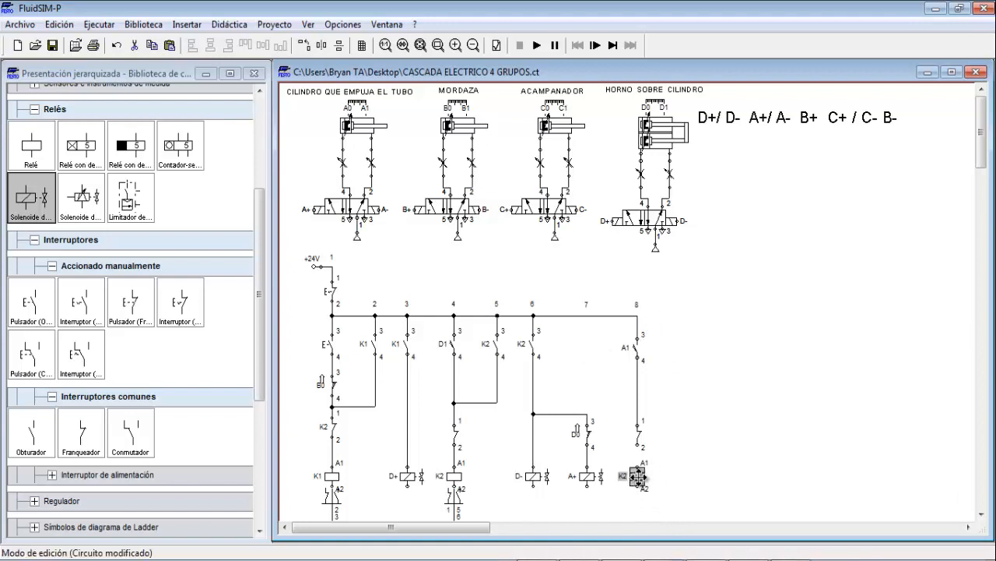
left_click(745, 453)
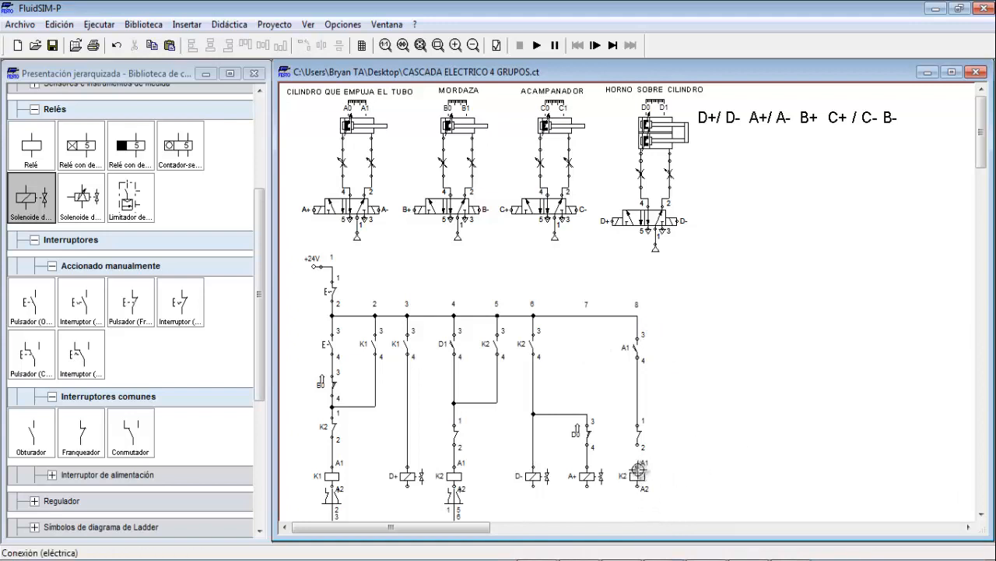
Wire the copied relay coil in the A1 branch to the Franqueador contact above it and label the coil K3.
left_click_drag(638, 468, 638, 446)
left_click(723, 421)
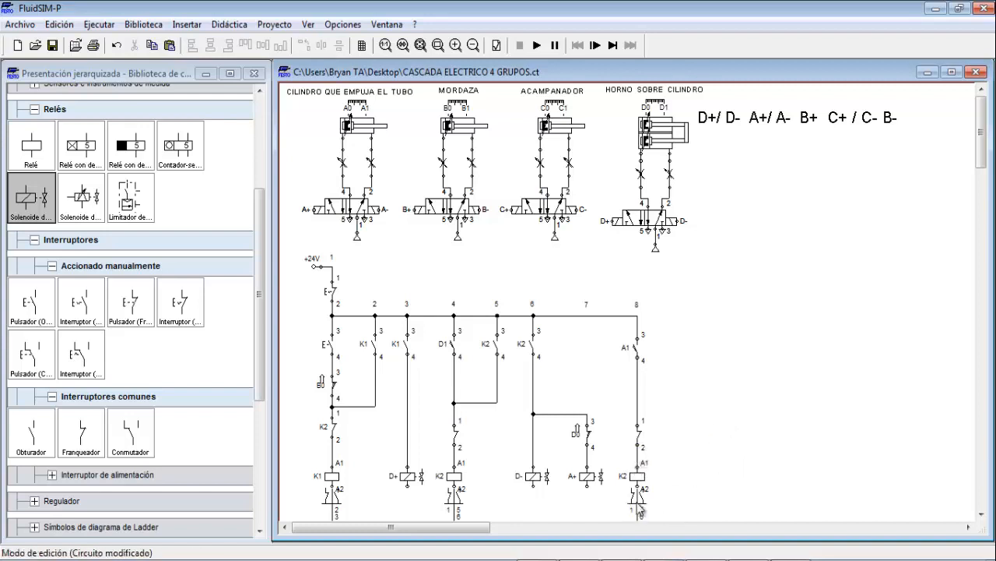
double_click(639, 476)
type("K")
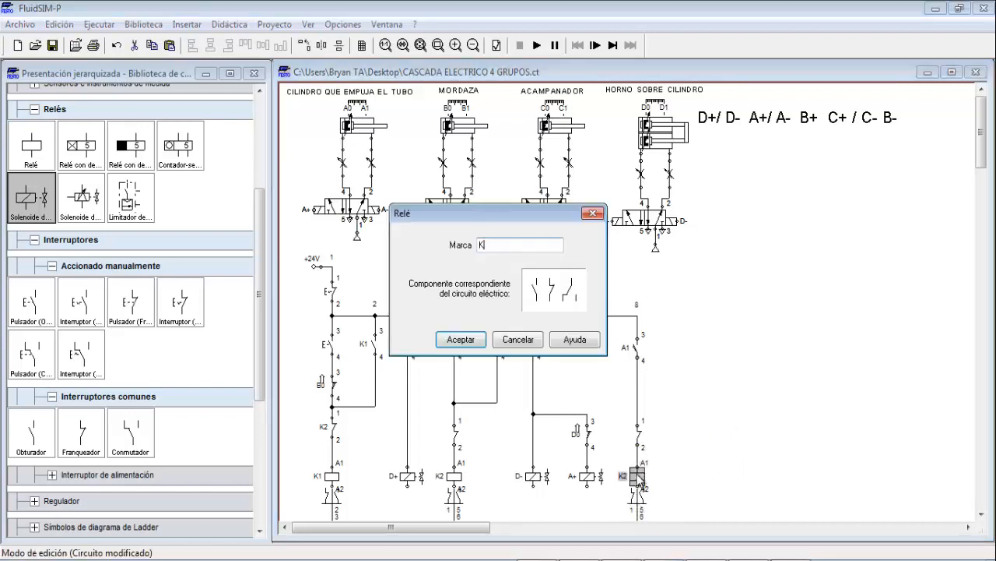
type("3")
left_click(461, 339)
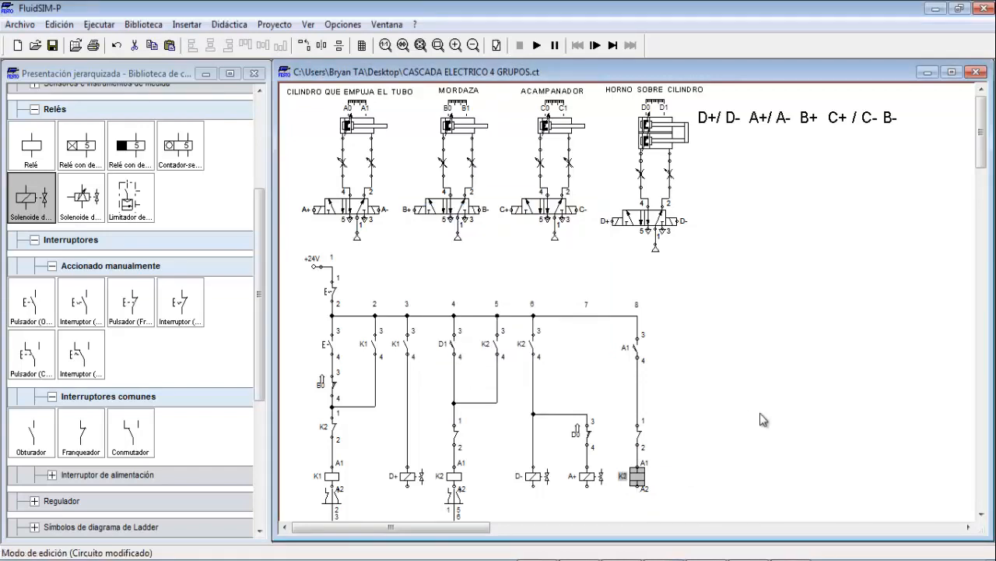
left_click(760, 413)
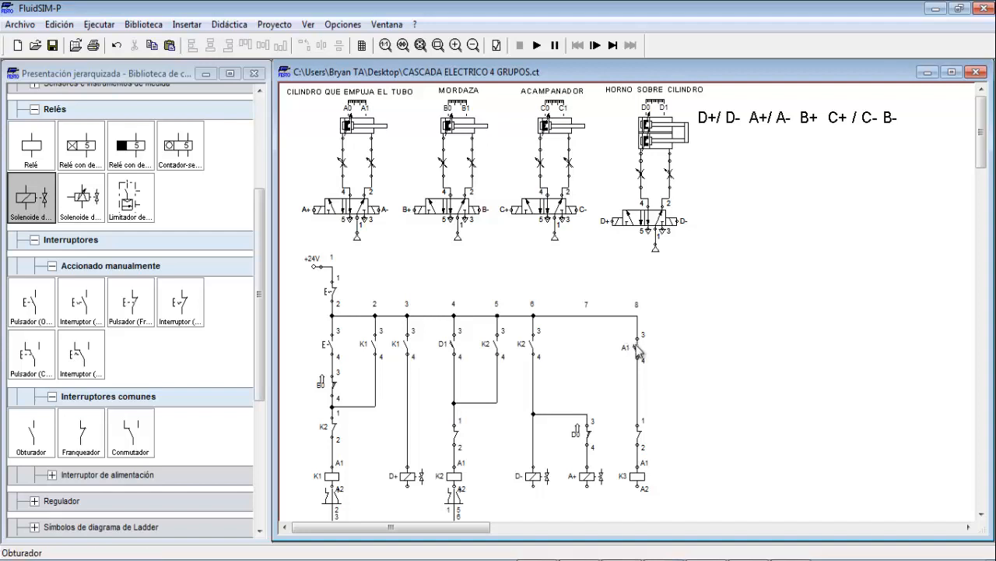
Copy a K2 contact beside the A1 contact, wire it in parallel with A1 from the supply line, and label it K3.
left_click(535, 350)
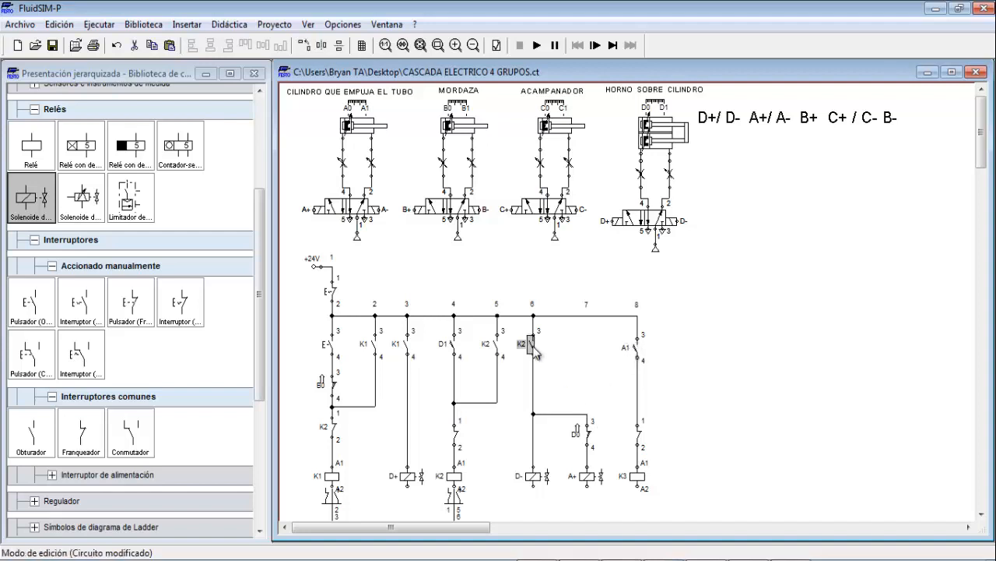
mouse_move(536, 354)
left_mouse_down()
mouse_move(649, 342)
mouse_move(699, 357)
mouse_move(676, 346)
mouse_move(685, 348)
mouse_move(674, 374)
mouse_move(637, 413)
left_mouse_up()
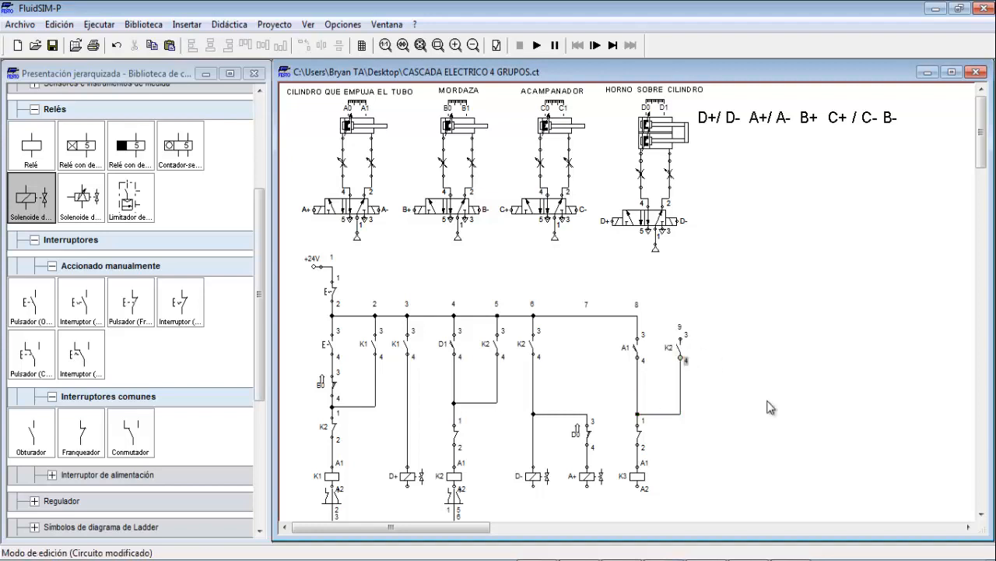
left_click_drag(683, 338, 637, 316)
double_click(684, 352)
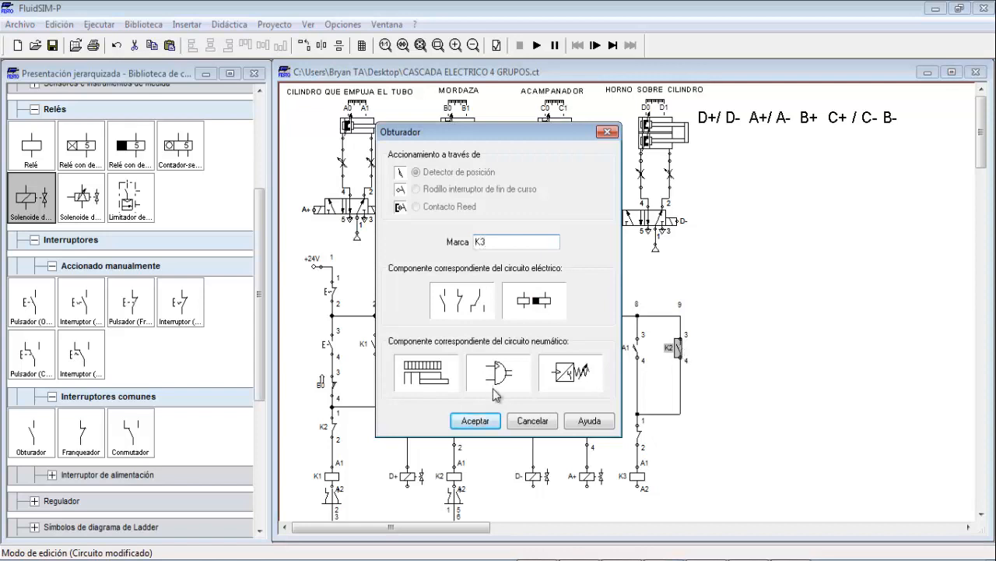
left_click(486, 420)
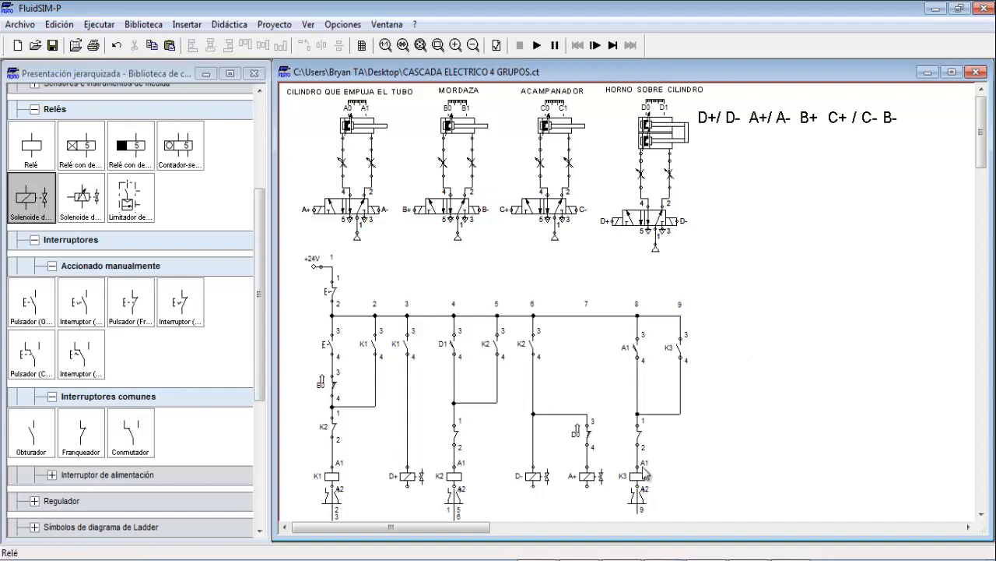
Label the Franqueador contact above the K2 relay coil K3.
double_click(458, 442)
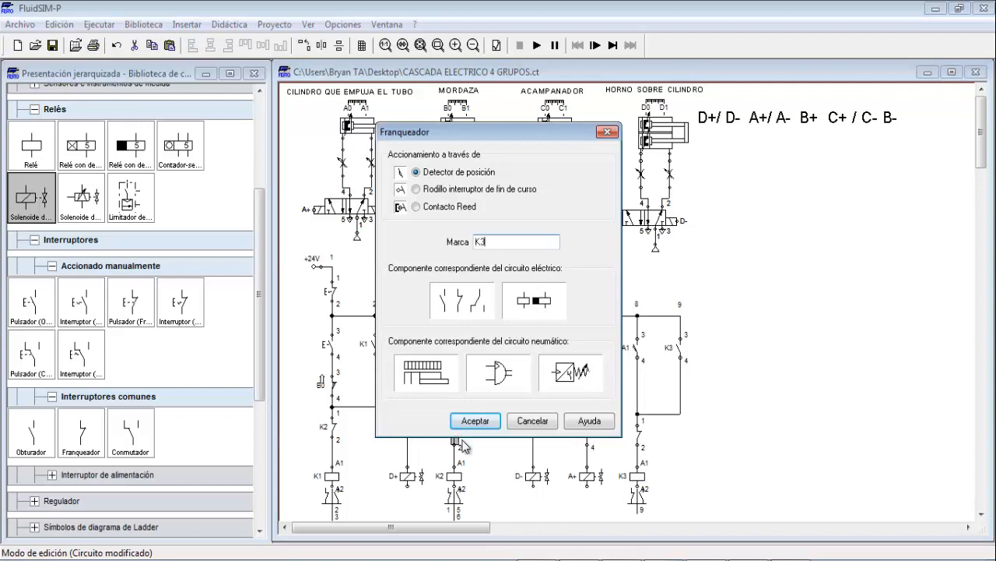
type("K3")
left_click(476, 421)
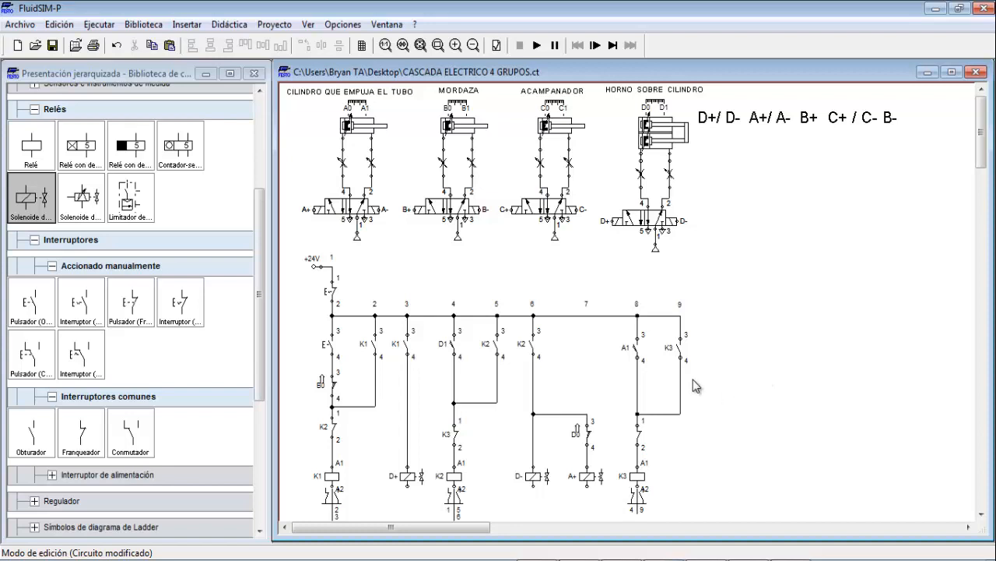
Copy the K3 holding contact into a new branch to its right and wire it to the supply line.
left_click(682, 354)
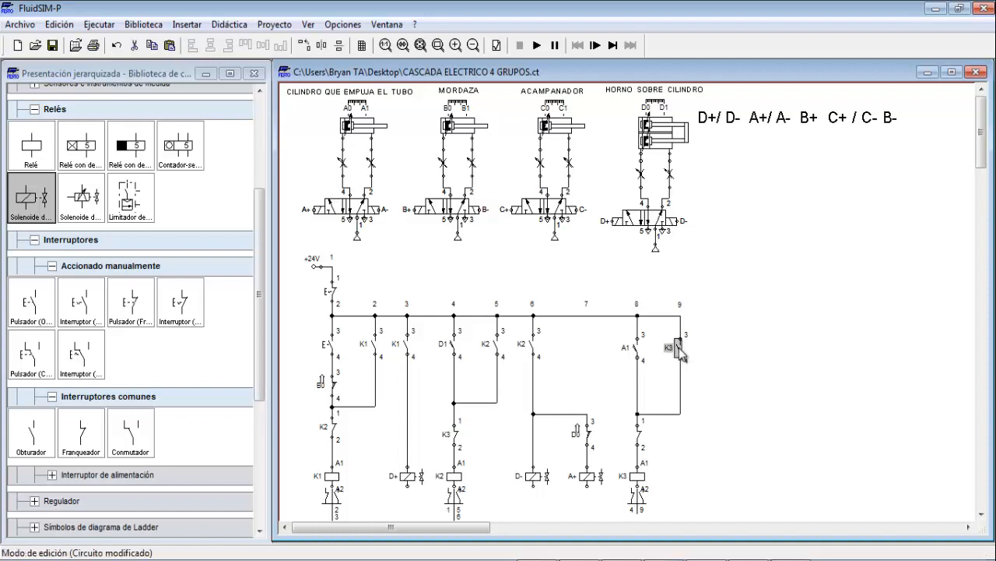
key("ctrl+v")
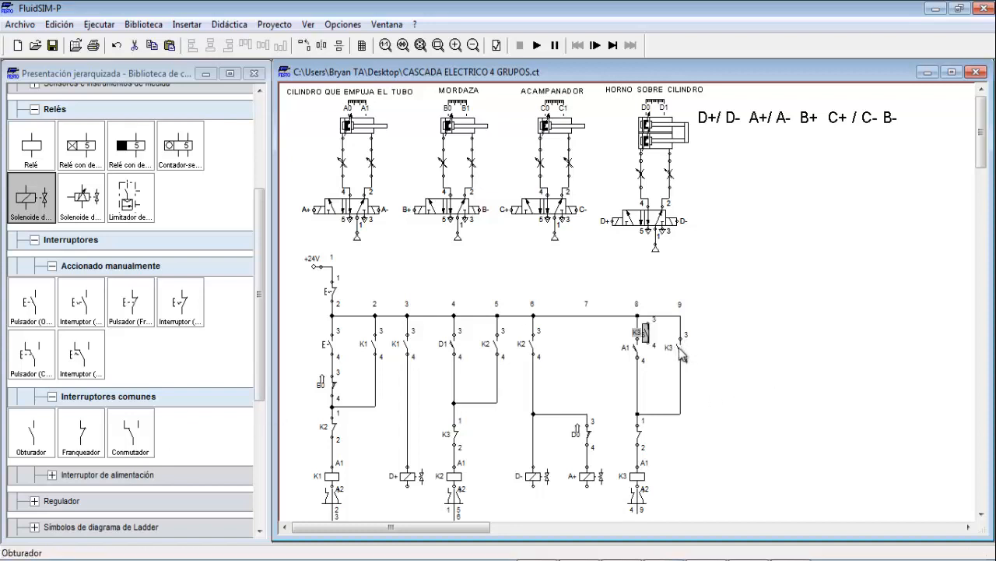
left_click_drag(649, 334, 720, 347)
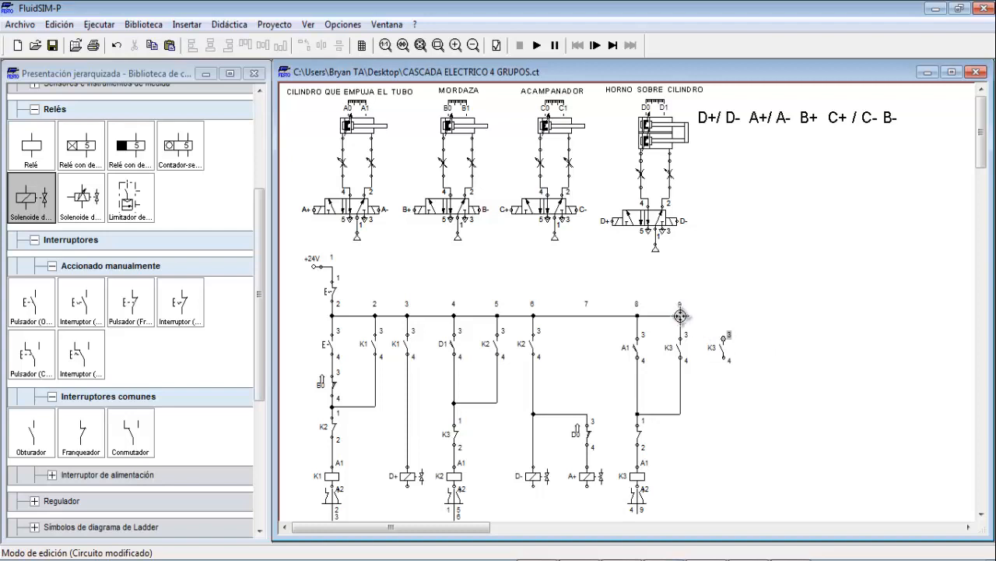
left_click_drag(680, 315, 729, 335)
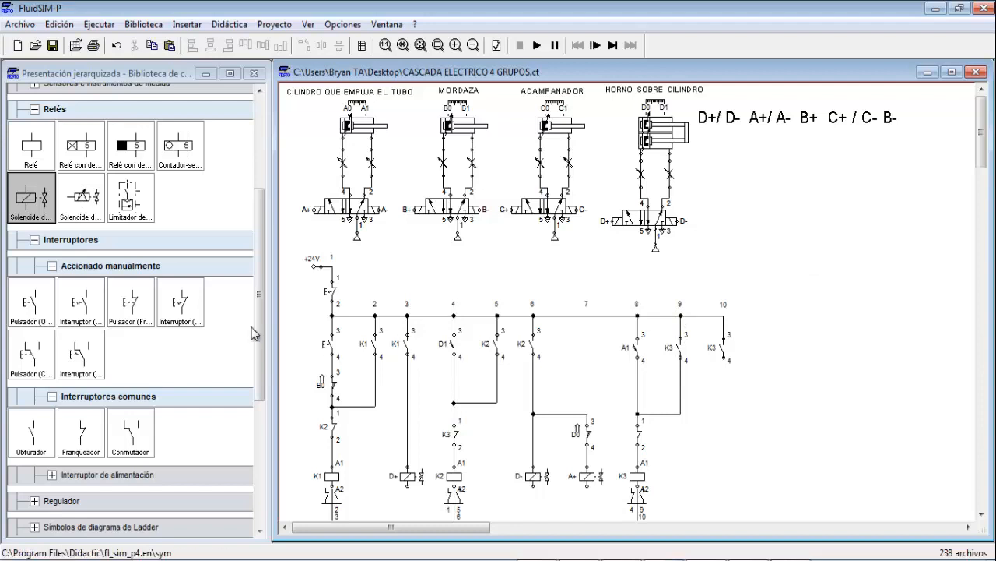
Copy the A+ solenoid below the K3 contact in the newest branch and wire it to that contact.
left_click(585, 479)
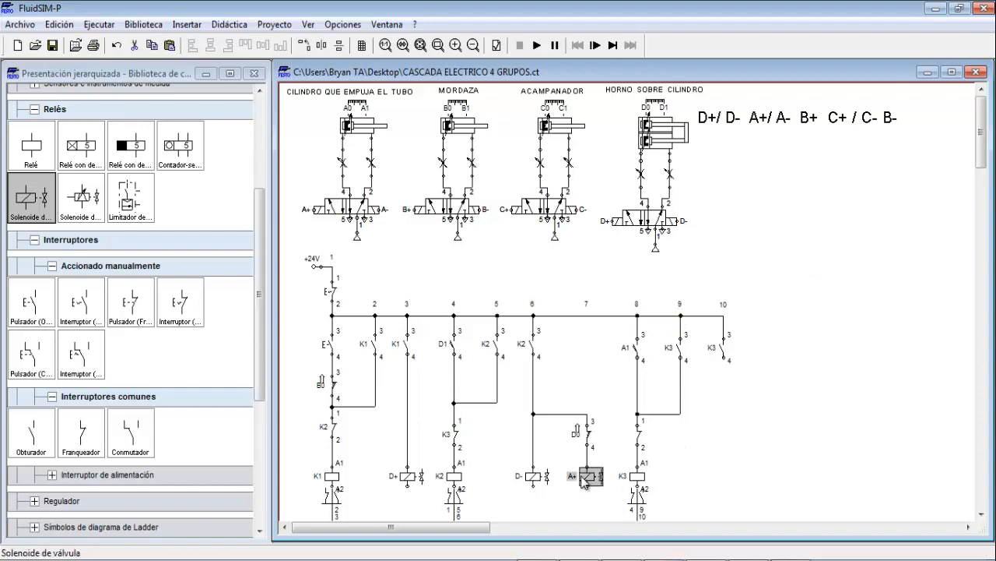
key("ctrl+v")
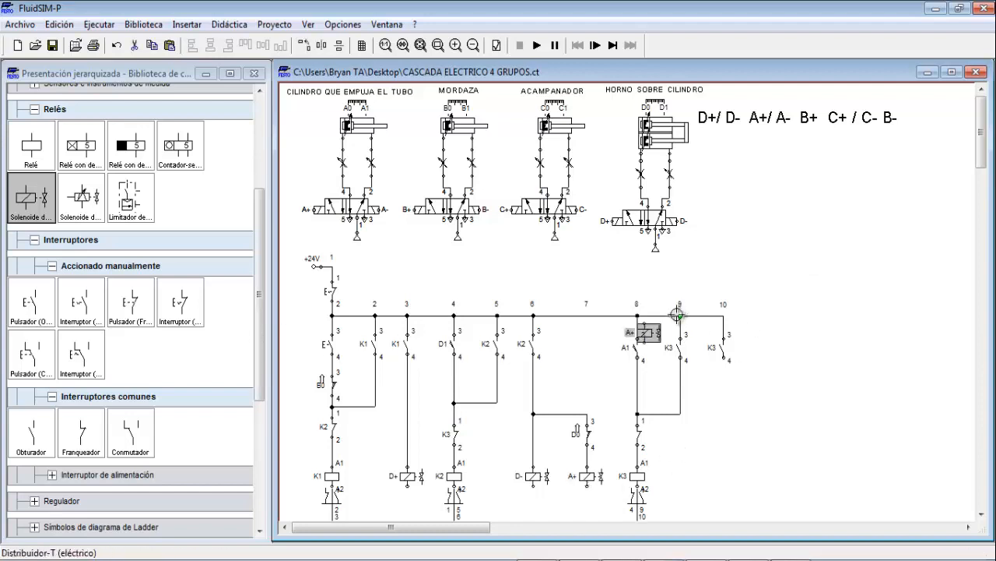
left_click_drag(654, 336, 724, 475)
left_click(816, 407)
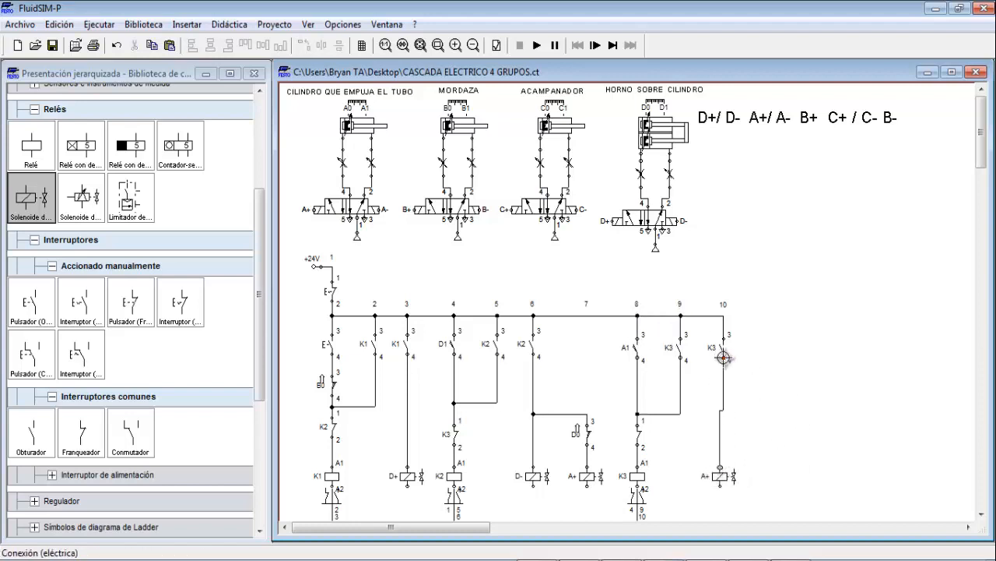
left_click_drag(724, 360, 719, 468)
Label the solenoid below the K3 contact A-, aligning it vertically with that contact.
double_click(724, 481)
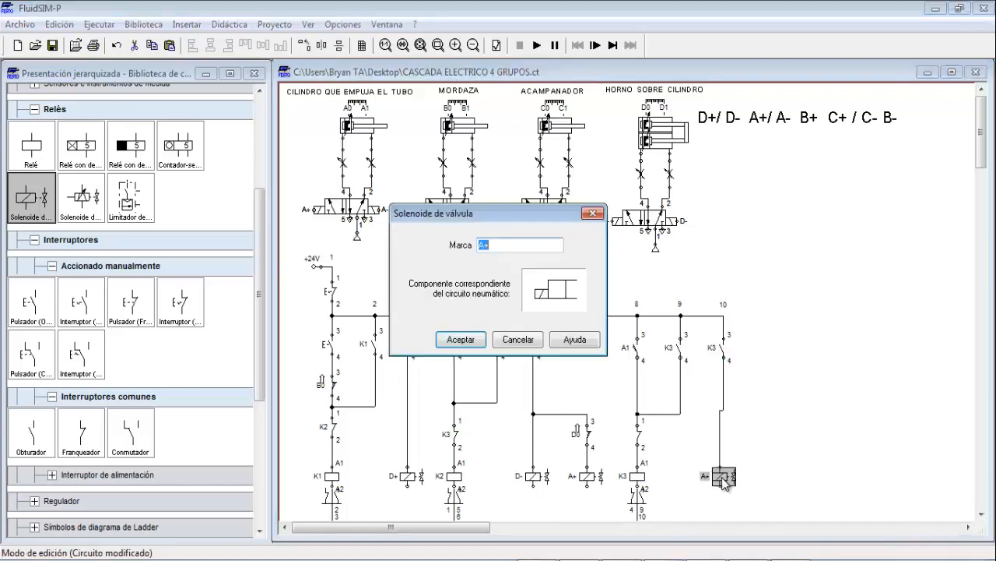
left_click(598, 214)
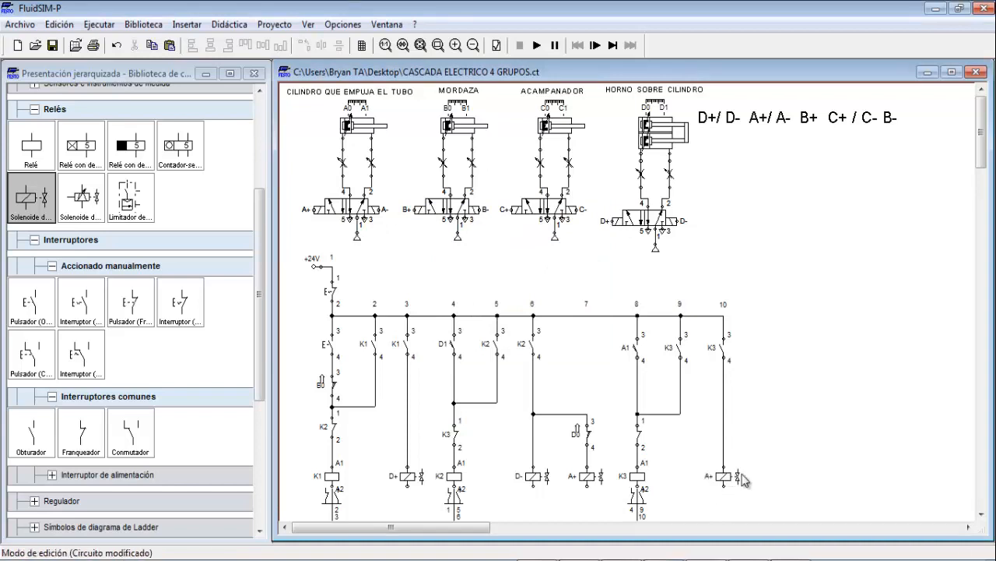
double_click(724, 481)
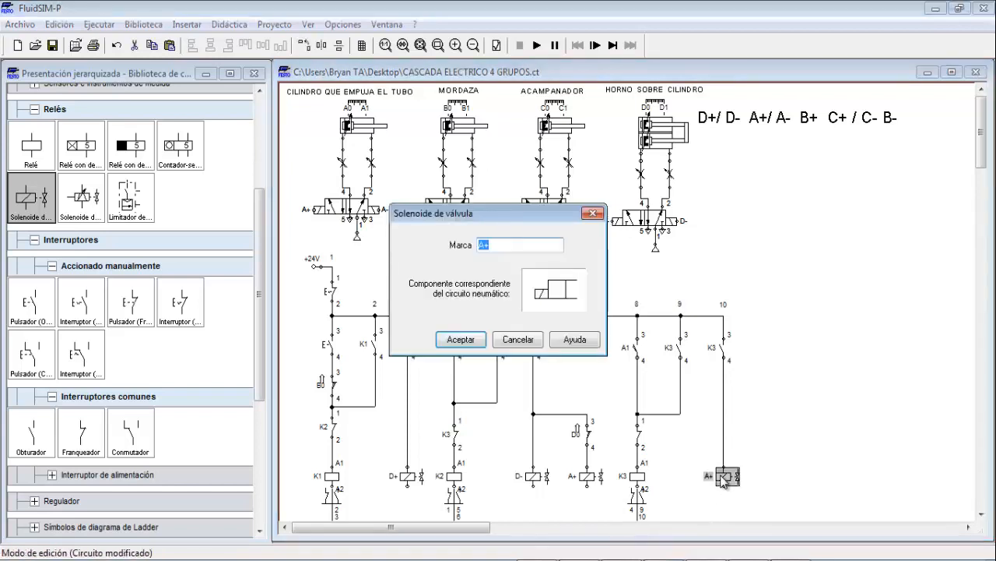
type("A-")
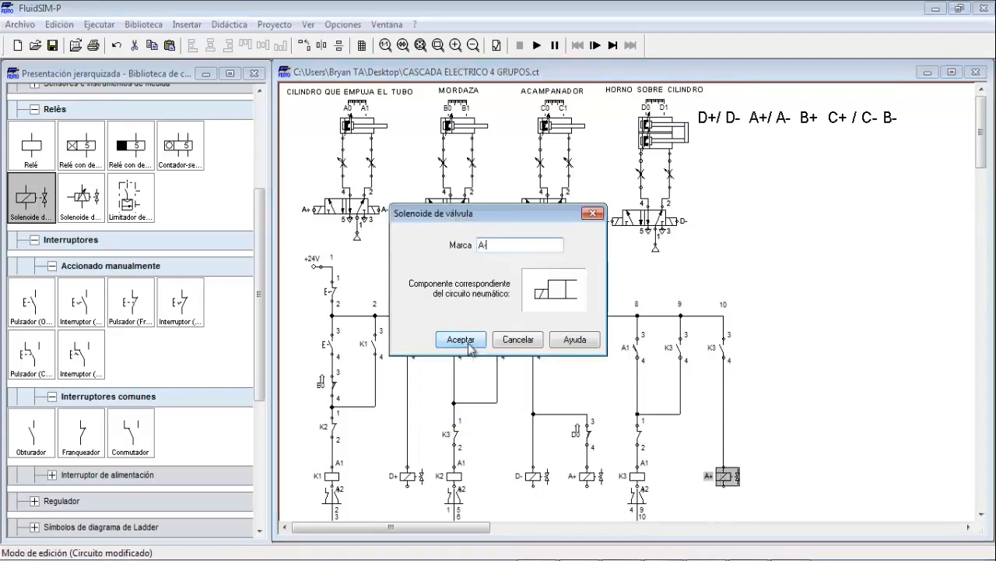
left_click(460, 339)
left_click(822, 424)
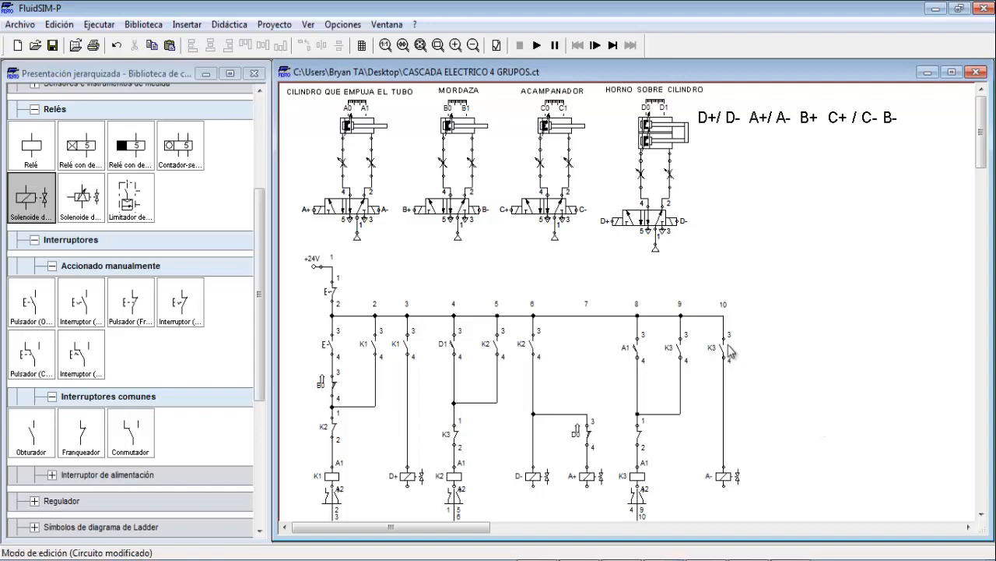
Place two copies of the A- solenoid in a row to its right.
left_click(728, 478)
left_click_drag(732, 483, 779, 475)
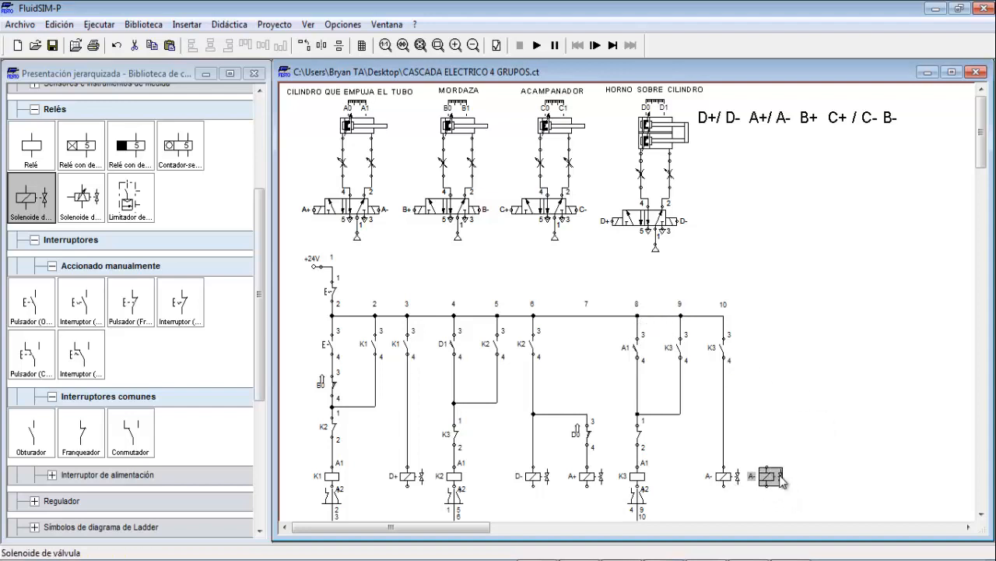
left_click(860, 457)
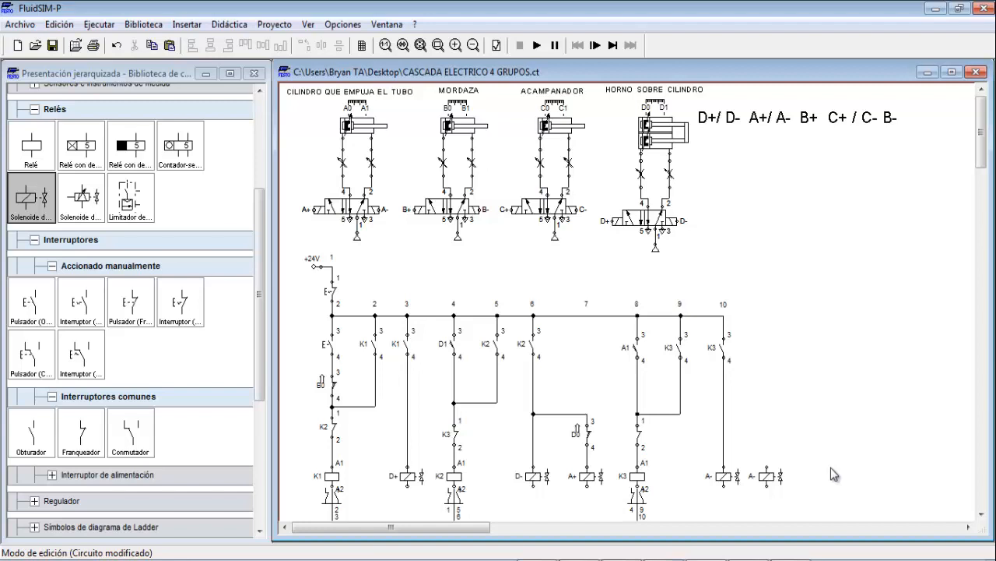
key("ctrl+v")
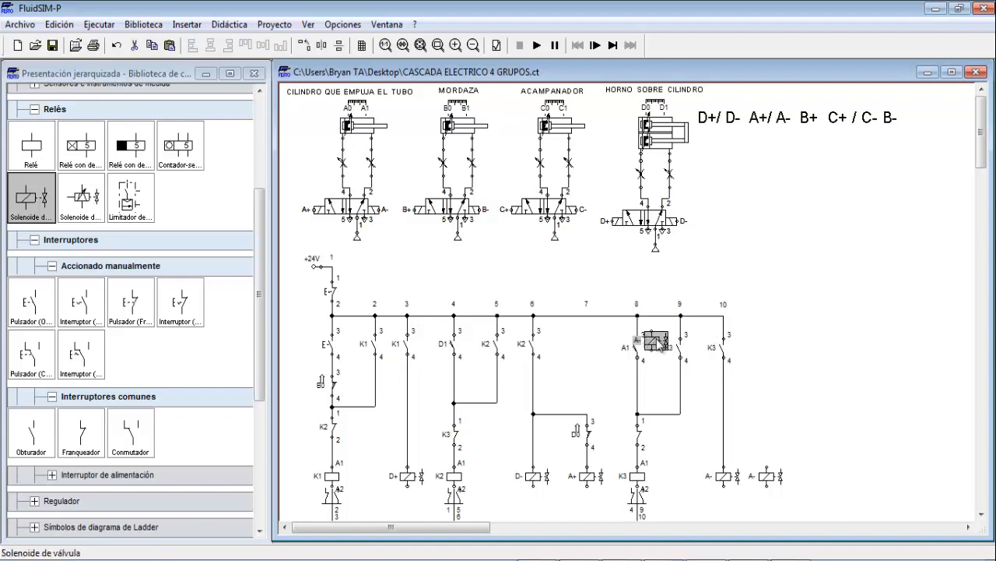
left_click_drag(660, 345, 813, 473)
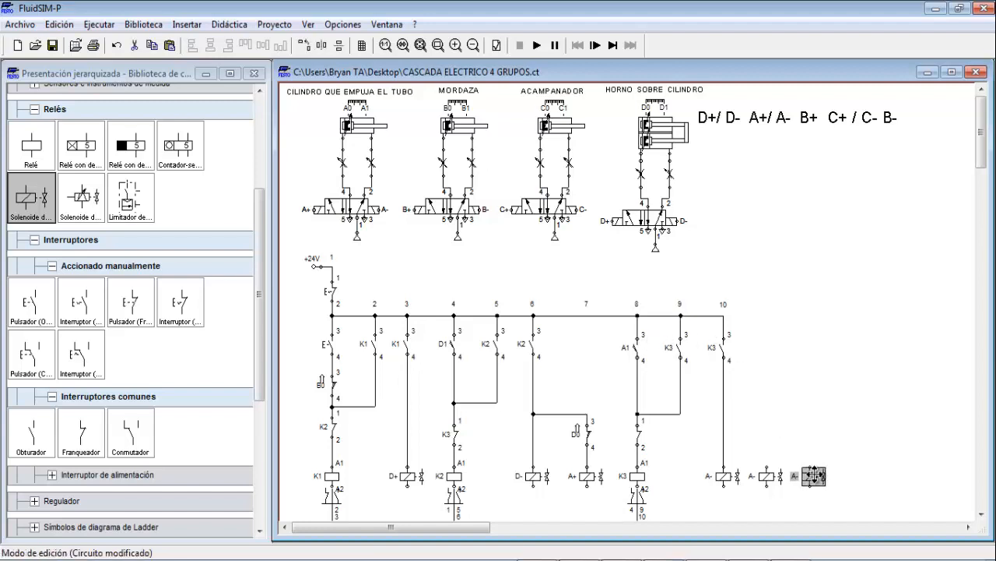
left_click(848, 414)
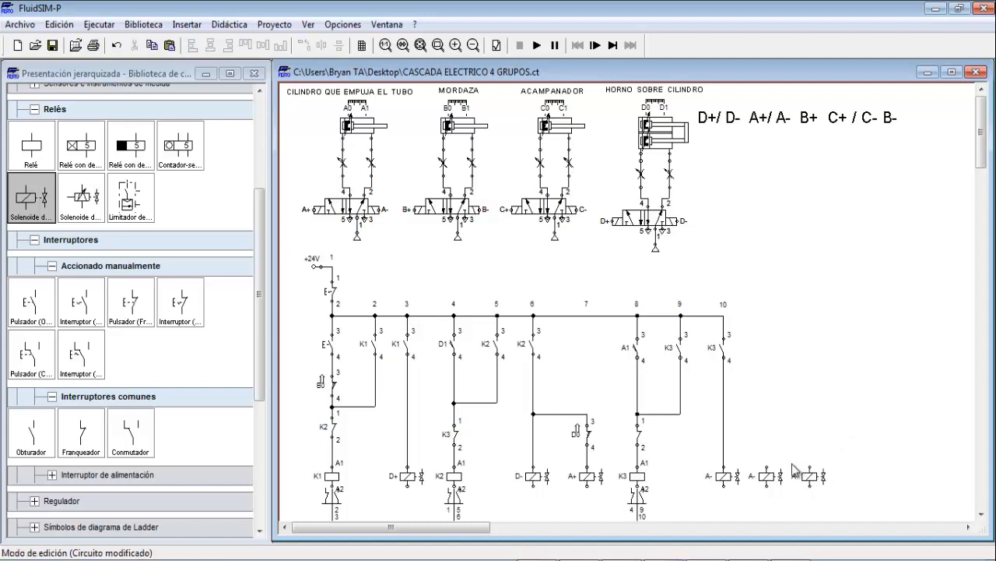
Label the first solenoid copy right of A- as B+, using the on-screen keyboard for the plus sign.
double_click(769, 477)
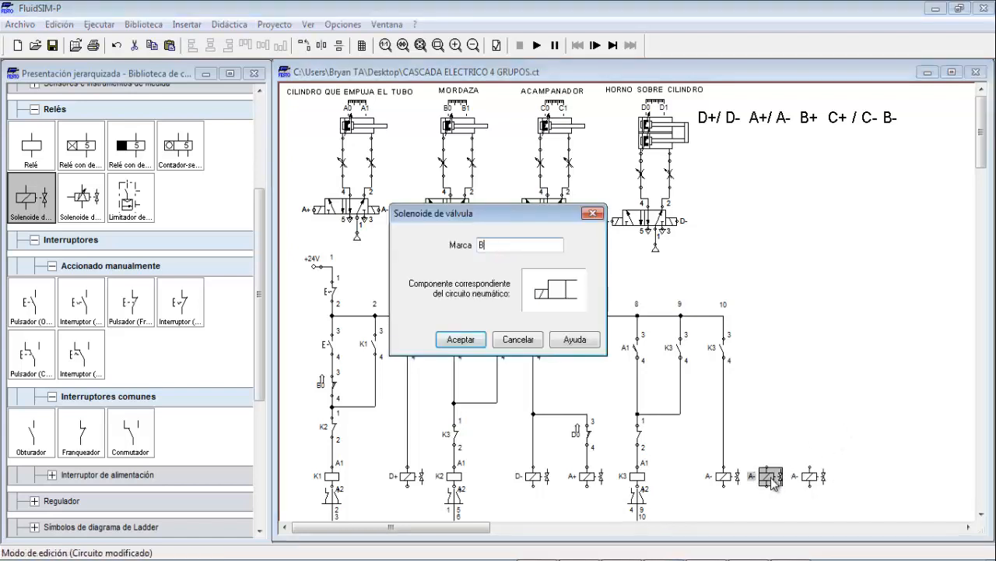
left_click(665, 558)
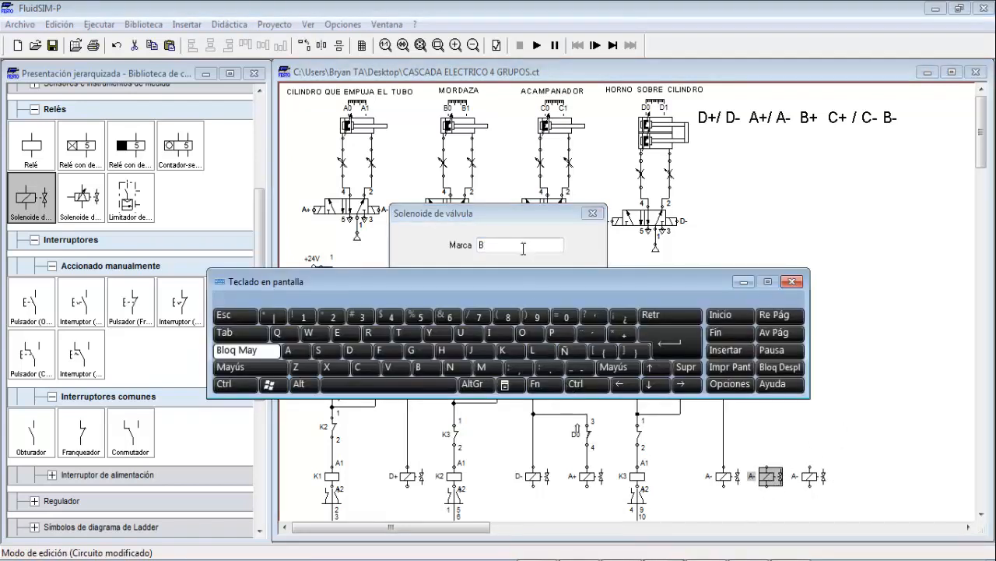
type("B")
left_click(623, 333)
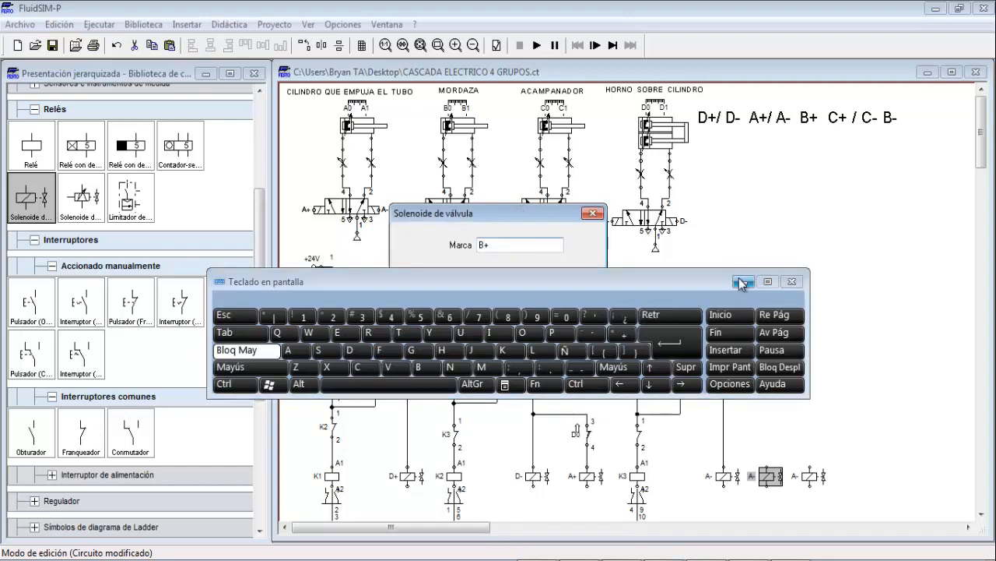
left_click(741, 281)
left_click(460, 339)
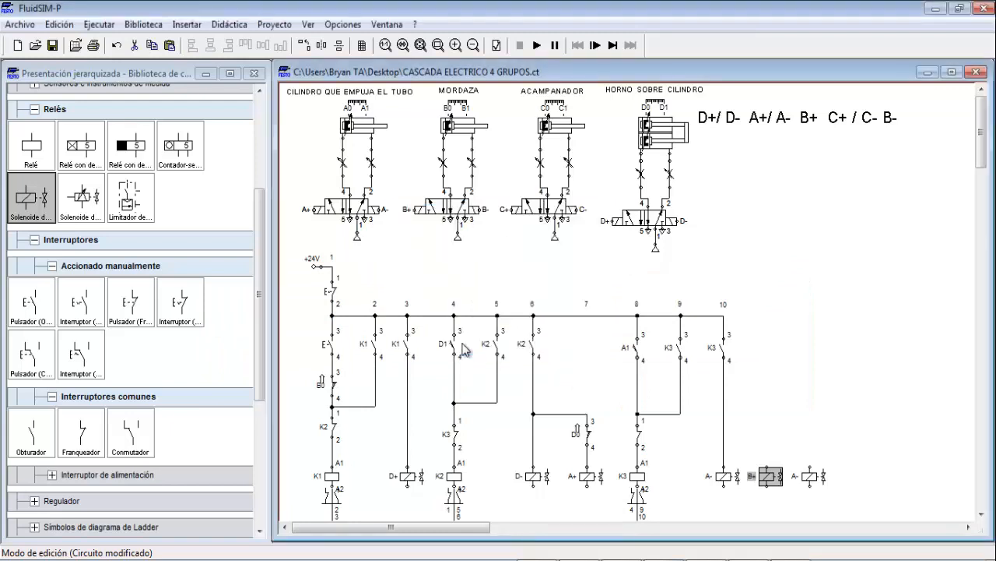
left_click(808, 340)
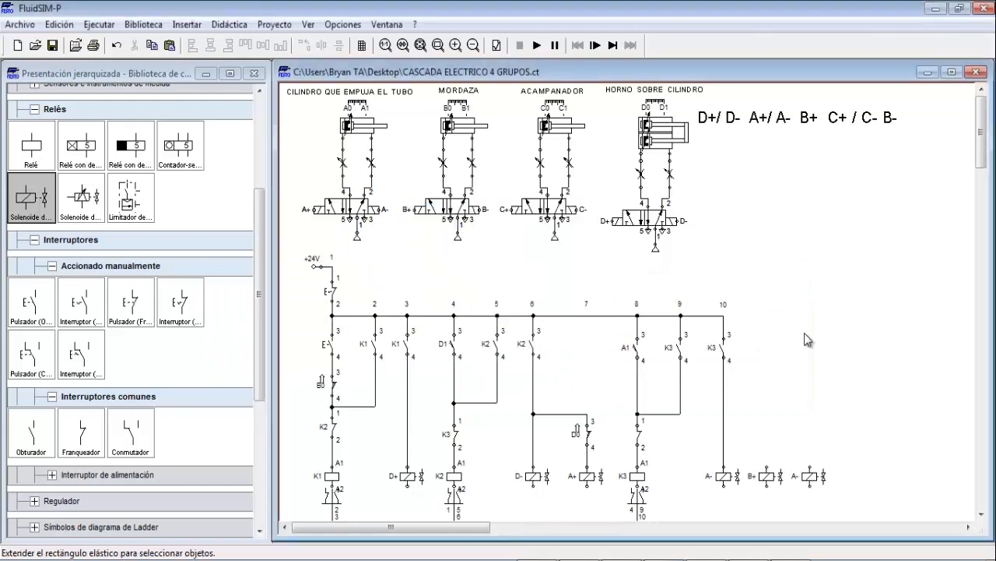
Label the rightmost solenoid, next to B+, as C+, using the on-screen keyboard for the plus sign.
double_click(810, 478)
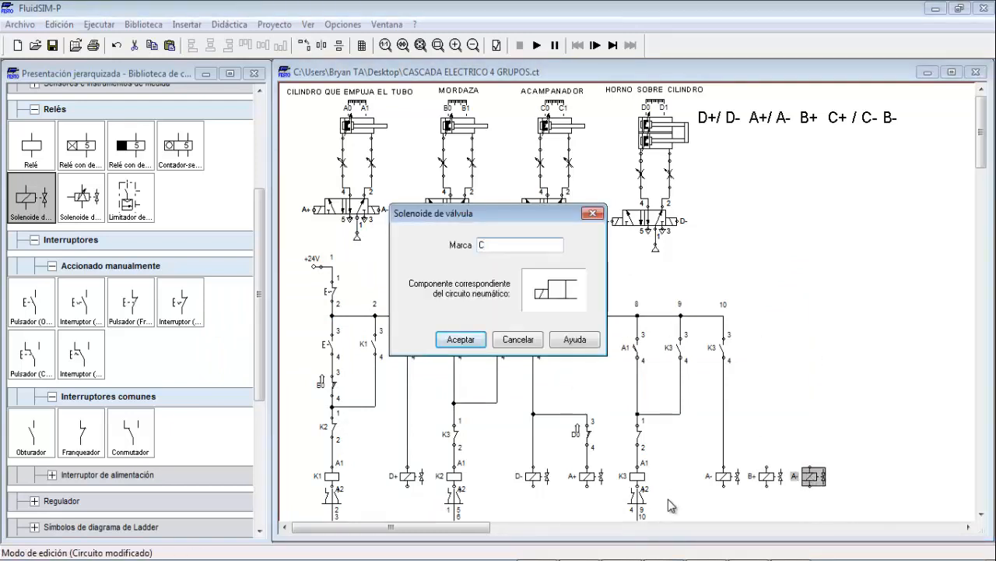
left_click(490, 559)
left_click(506, 245)
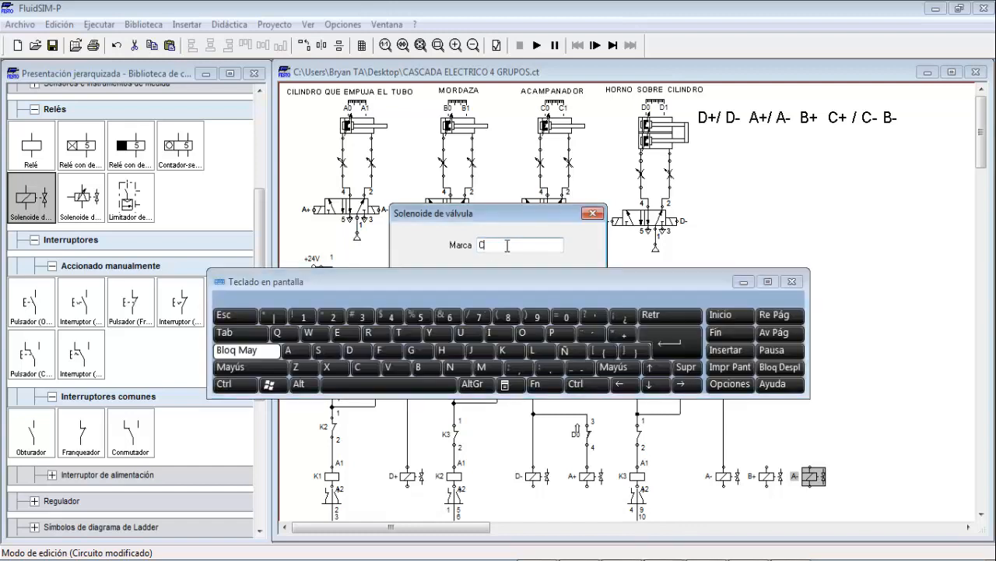
left_click(623, 335)
left_click(743, 281)
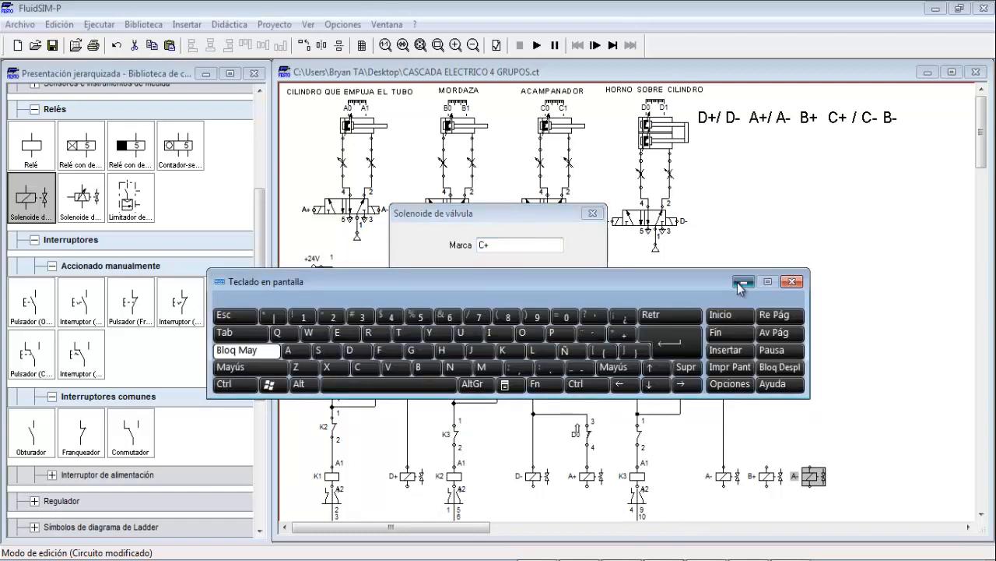
left_click(467, 340)
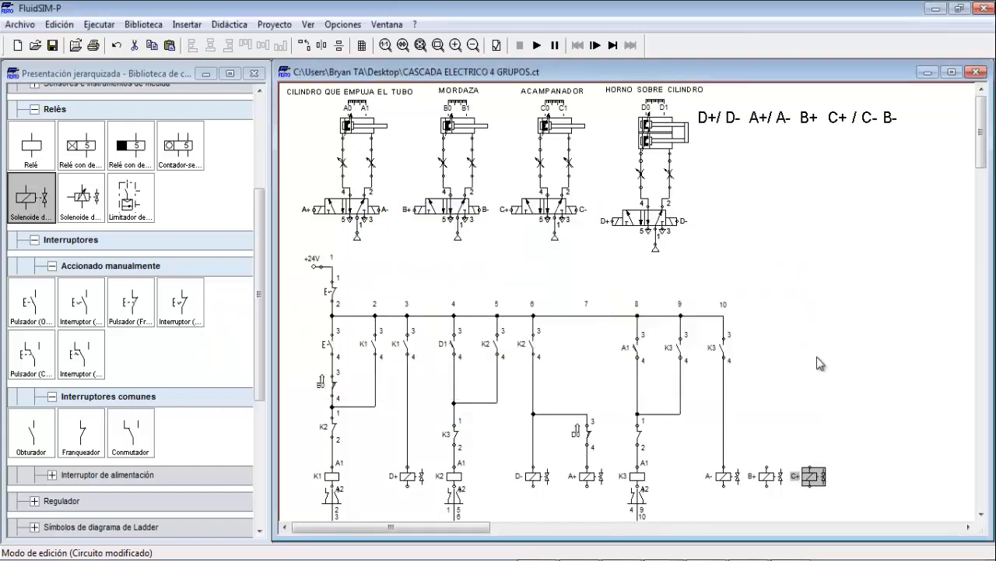
left_click(817, 360)
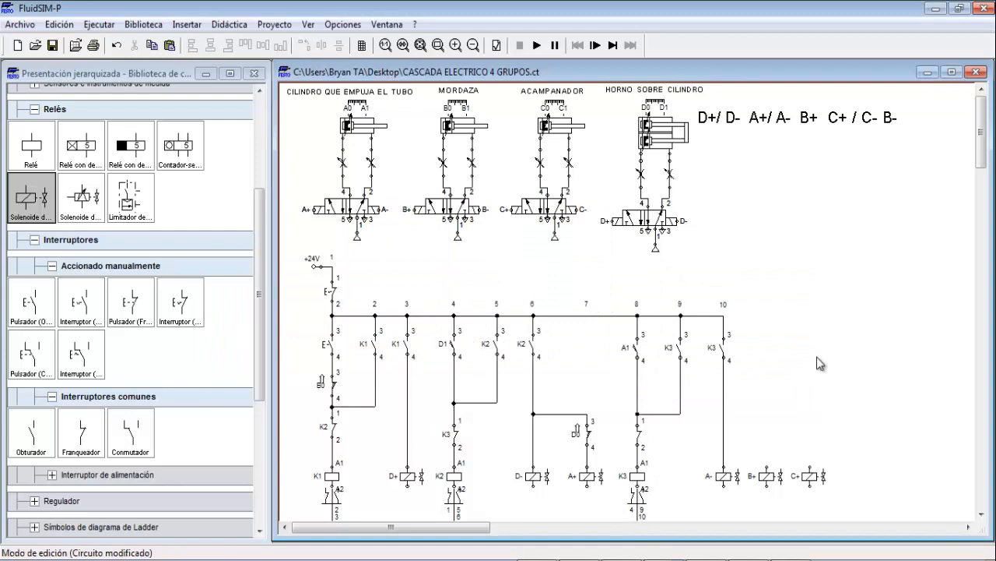
Place copies of the K3 contact above the B+ and C+ solenoids and wire them between the K3 branch and those solenoids.
left_click(722, 350)
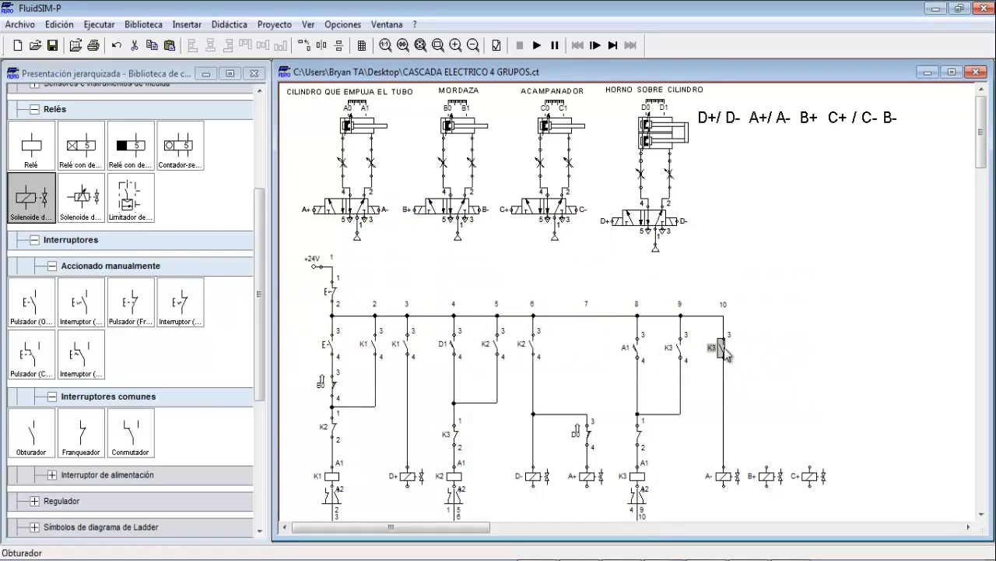
left_click_drag(728, 355, 765, 437)
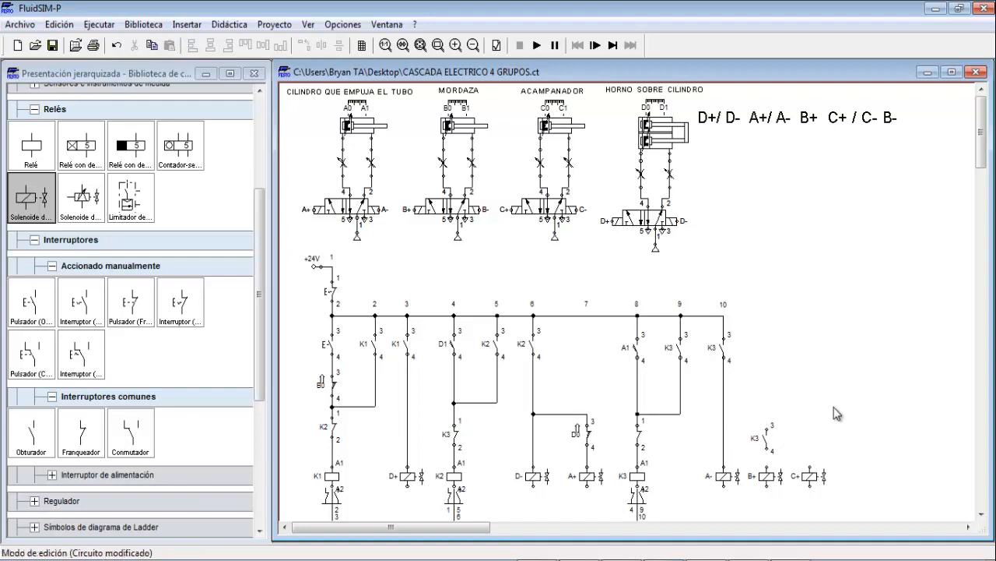
left_click(767, 442)
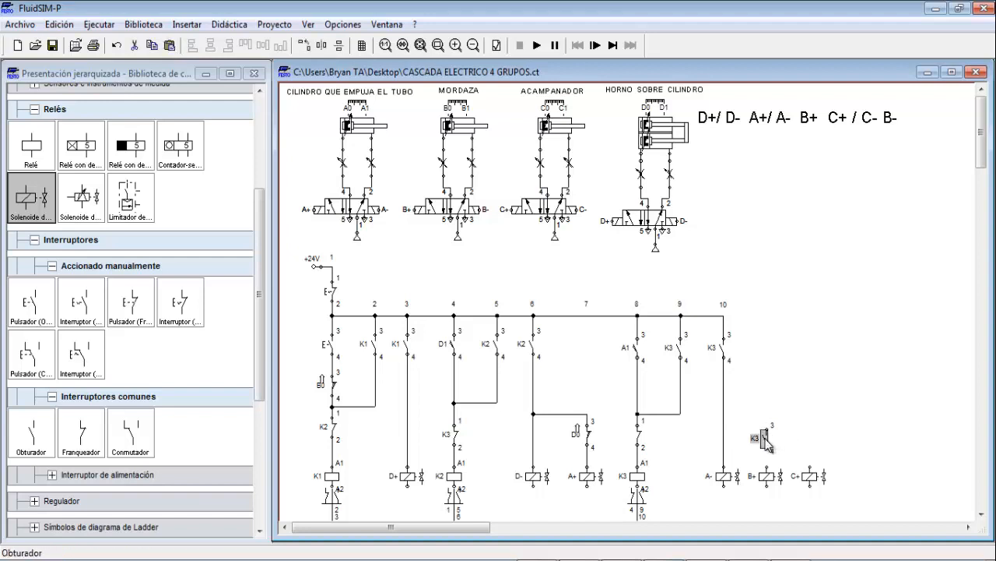
left_click_drag(766, 443, 724, 415)
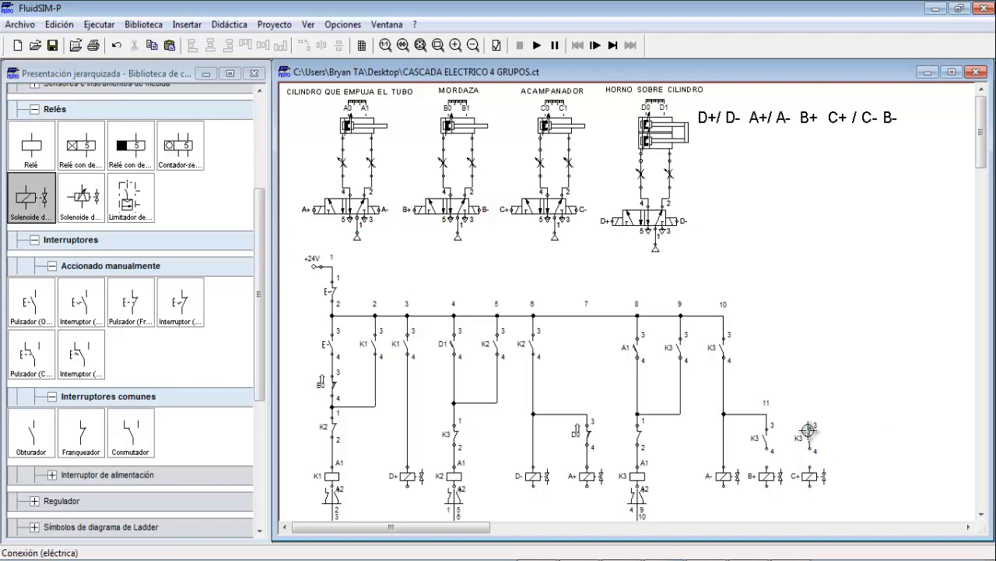
left_click_drag(767, 415, 811, 425)
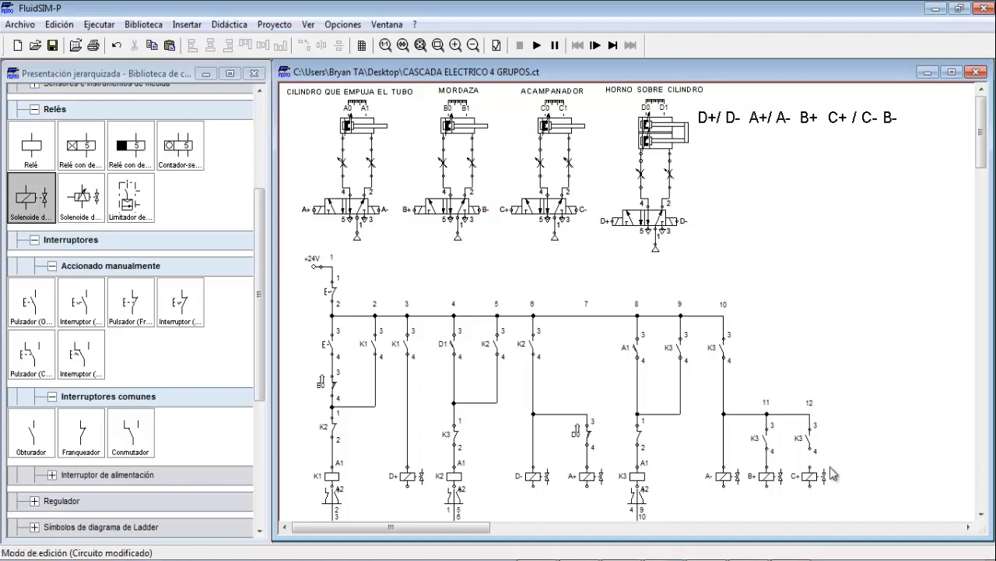
left_click_drag(810, 460, 809, 468)
Relabel the contact above the B+ solenoid as A0 and the contact above the C+ solenoid as B1.
double_click(768, 441)
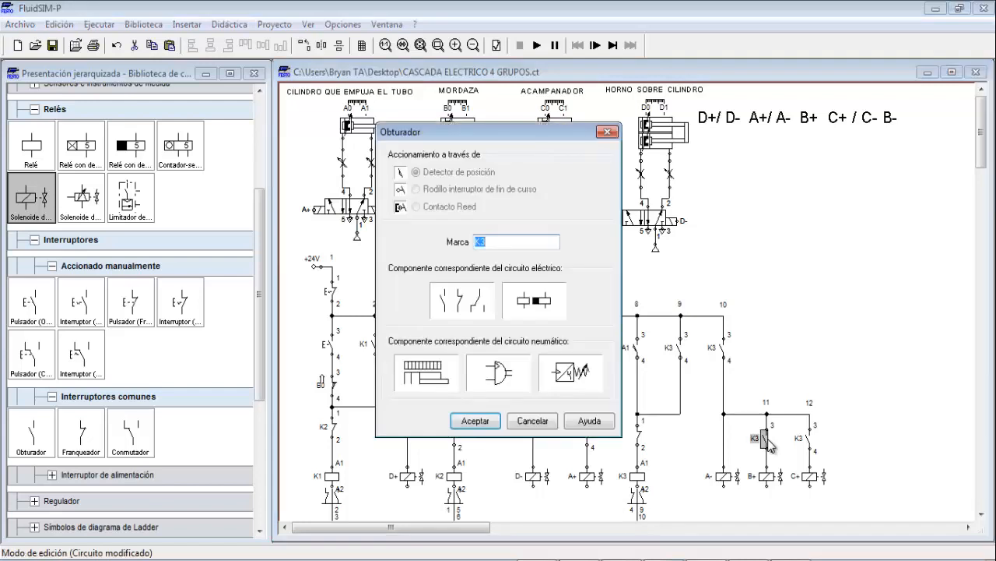
left_click(479, 421)
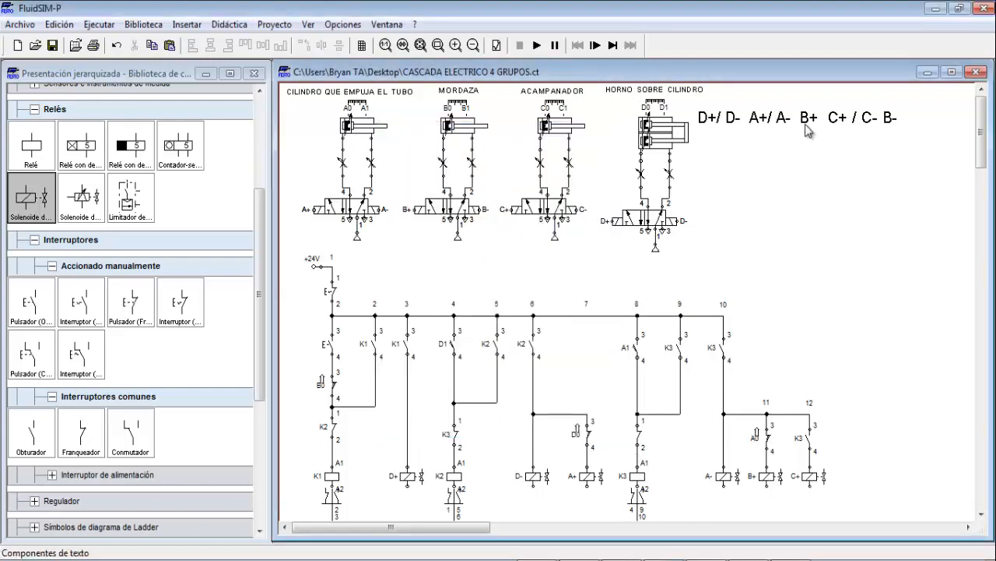
double_click(810, 444)
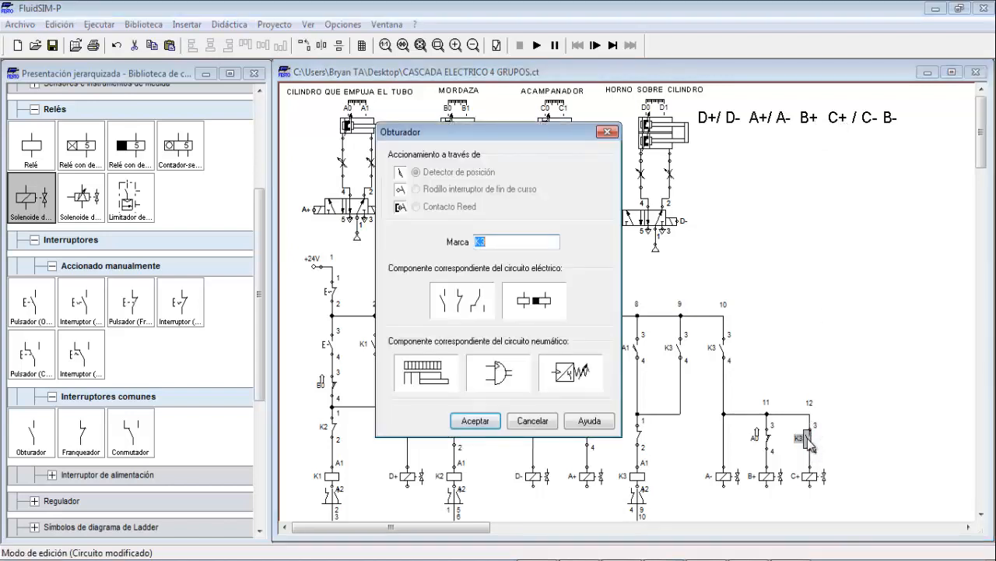
type("BQ")
left_click(474, 421)
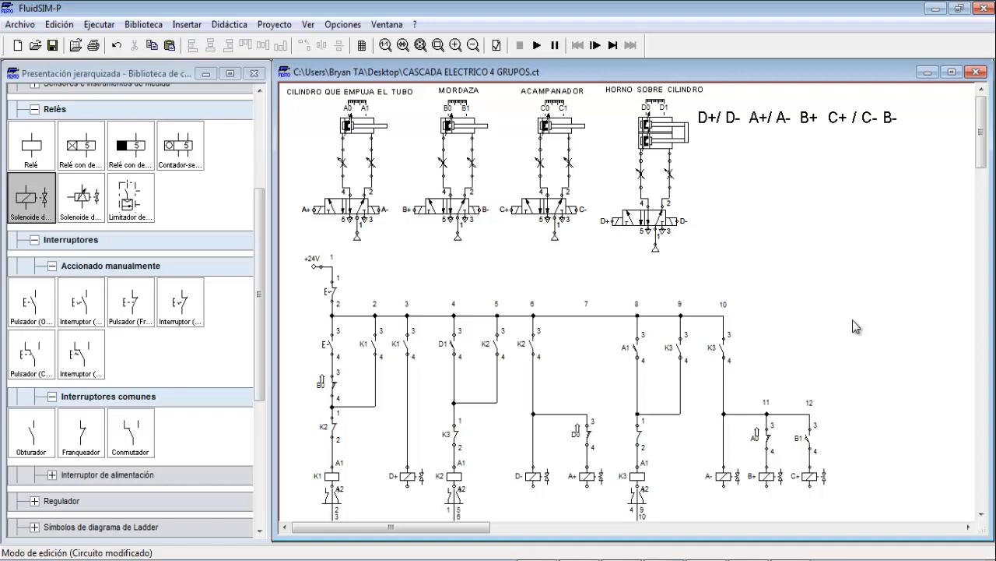
Add a C1 contact in a new branch right of the C+ branch by copying the K3 contact, wired to the supply line.
left_click(724, 350)
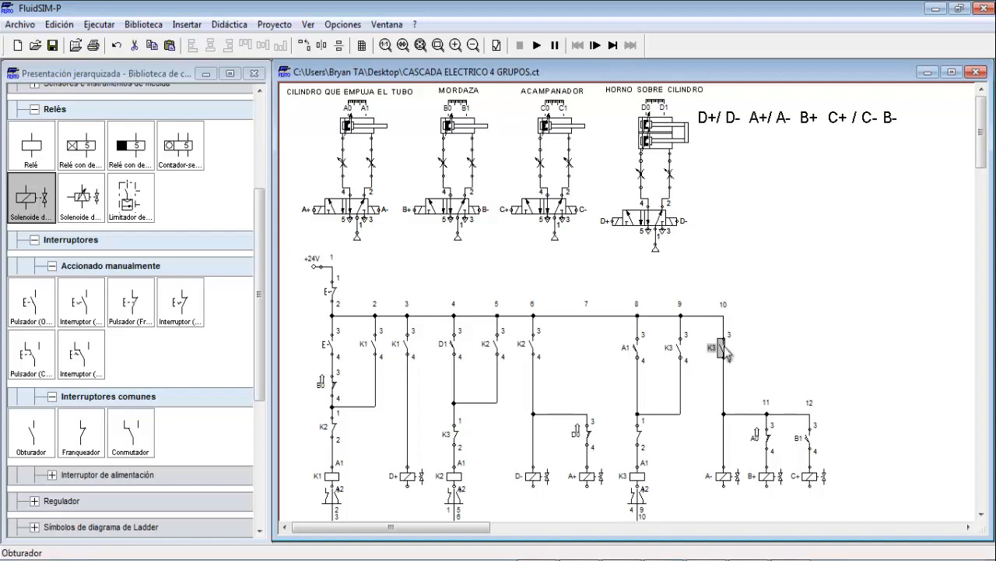
key("ctrl+c")
key("ctrl+v")
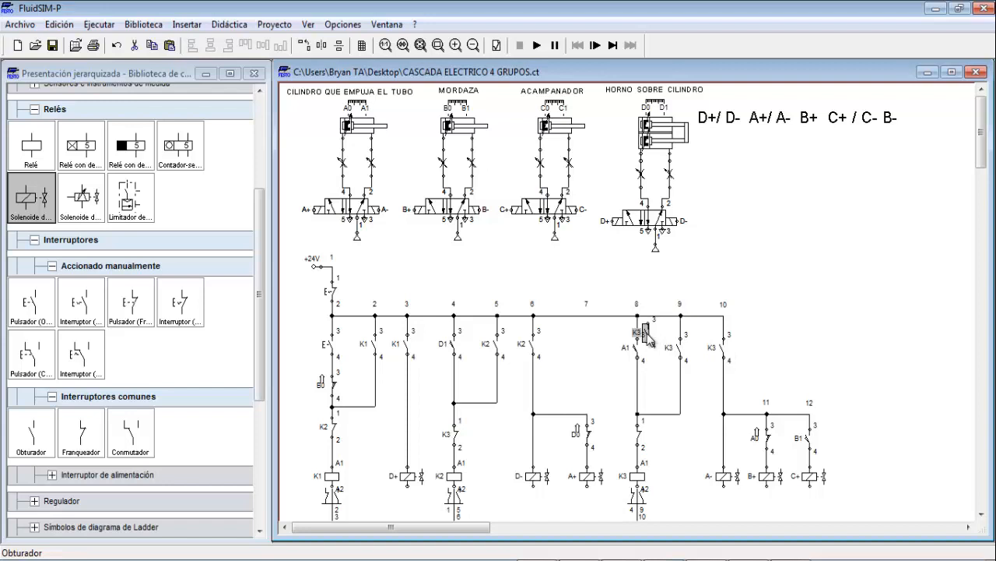
left_click_drag(649, 337, 854, 349)
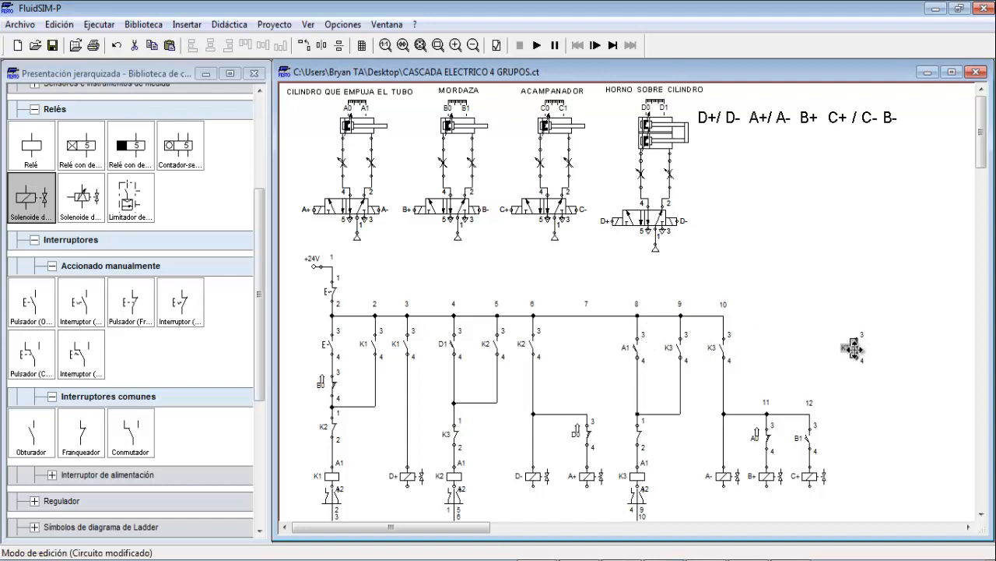
left_click(891, 352)
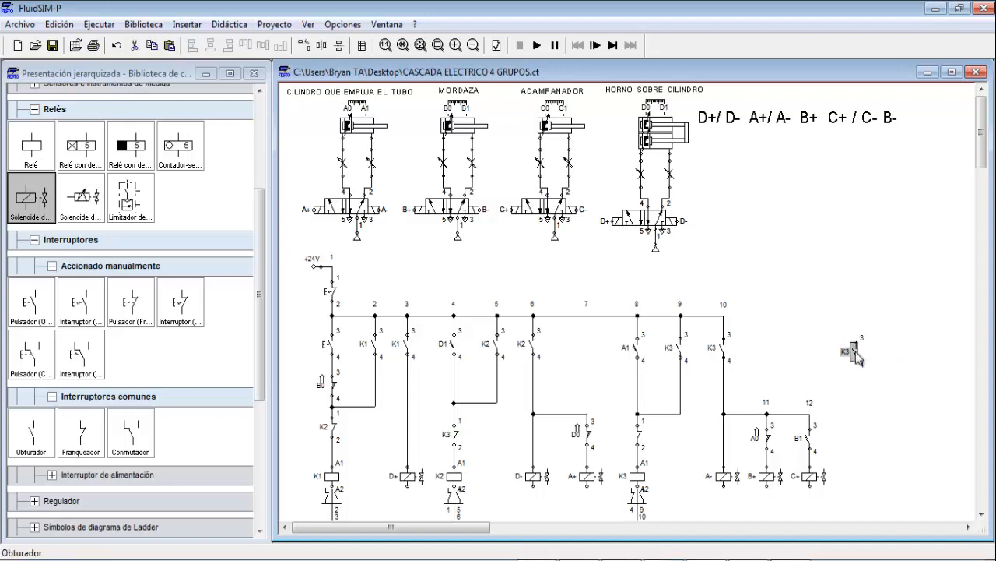
left_click_drag(857, 357, 725, 316)
left_click(880, 347)
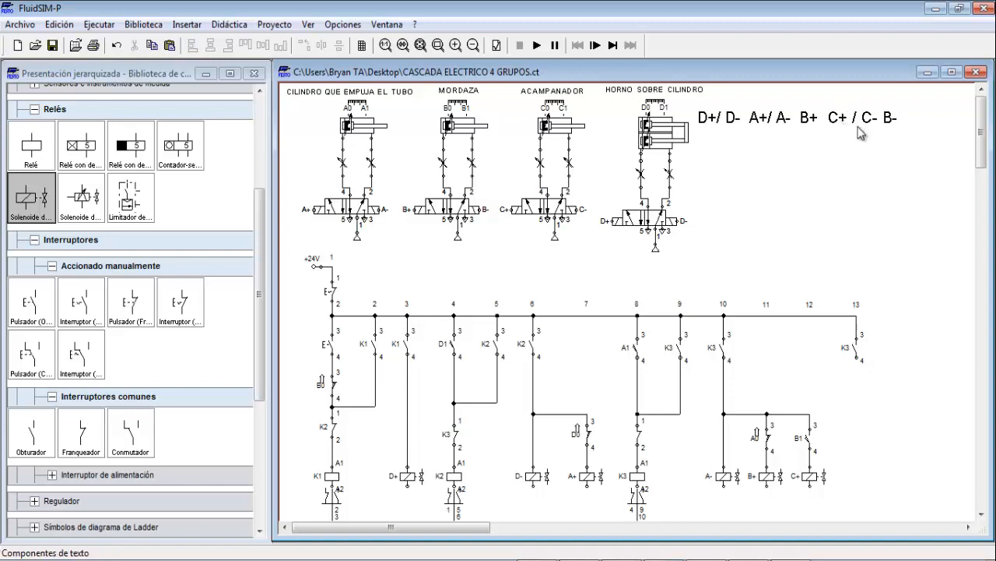
double_click(859, 352)
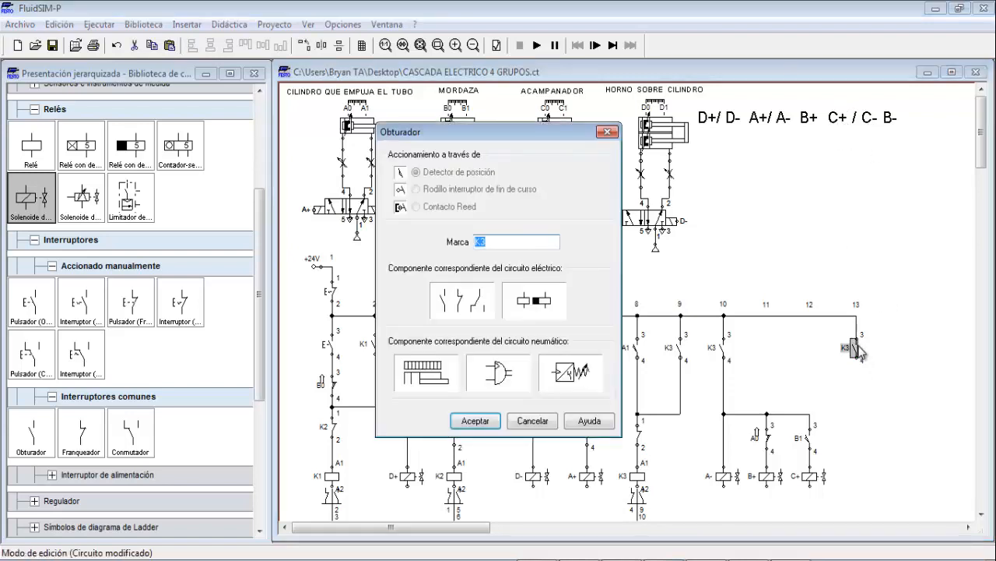
left_click(475, 421)
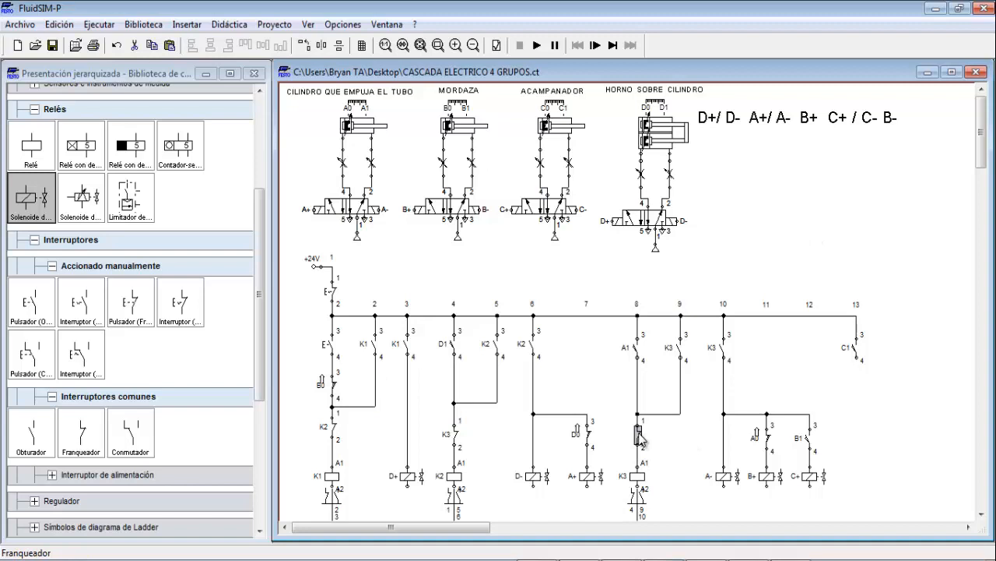
Copy the unlabeled normally closed contact above relay K3 into the new branch, wired and aligned below the C1 contact.
key("ctrl+c")
key("ctrl+v")
left_click_drag(651, 339, 857, 360)
left_click(903, 397)
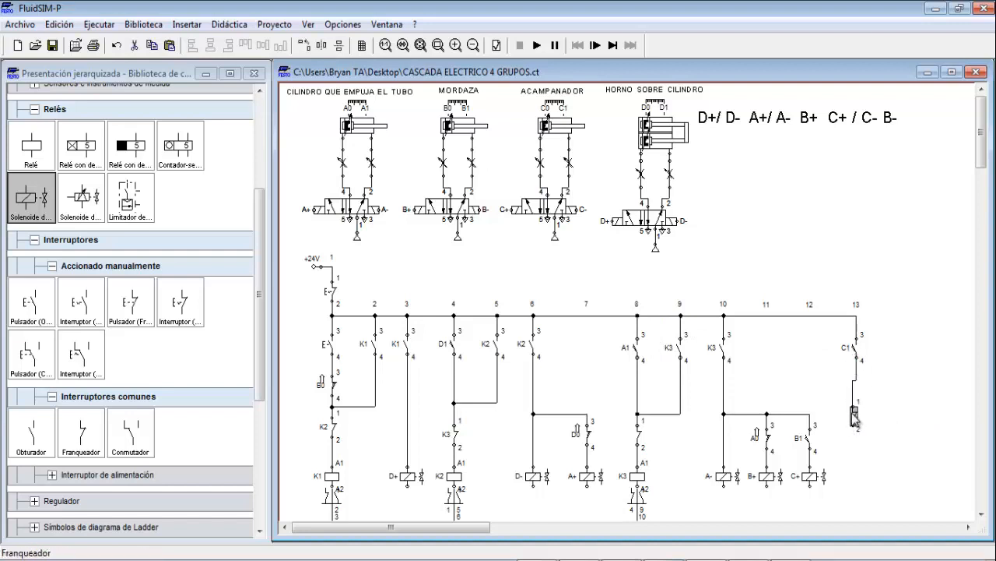
left_click_drag(855, 418, 856, 425)
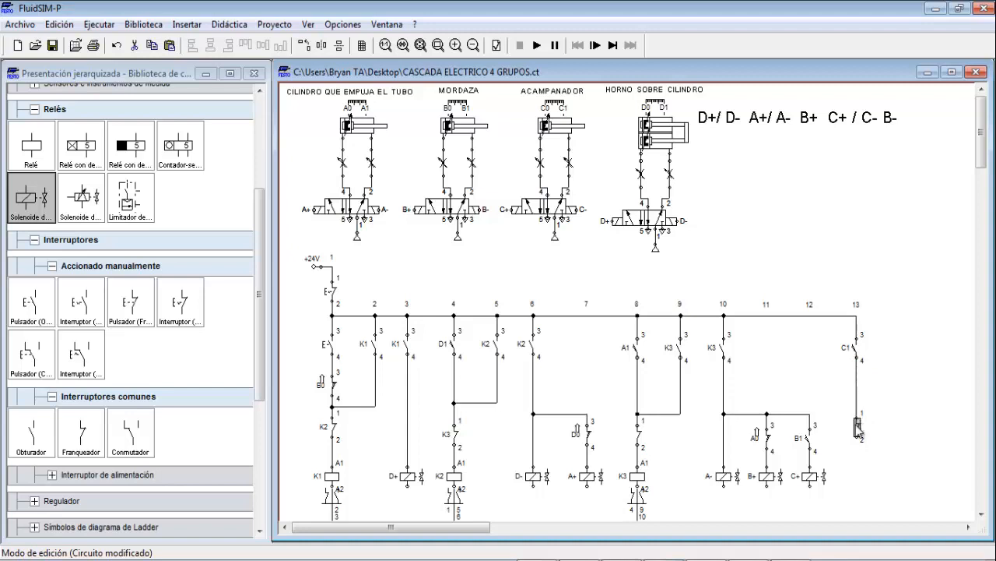
left_click(915, 412)
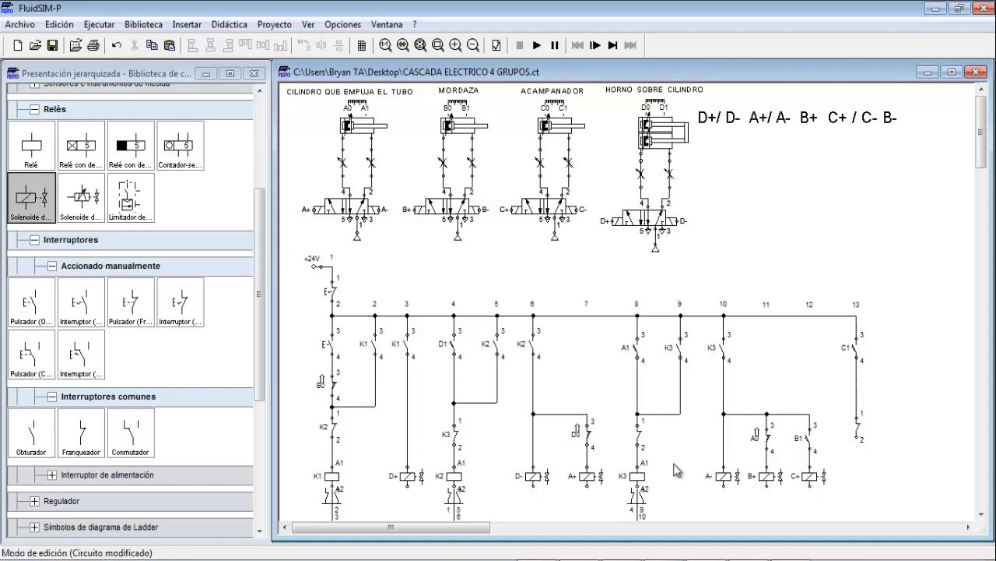
Place a copy of the K3 relay coil below the normally closed contact in the C1 branch and wire it to that contact.
left_click(643, 482)
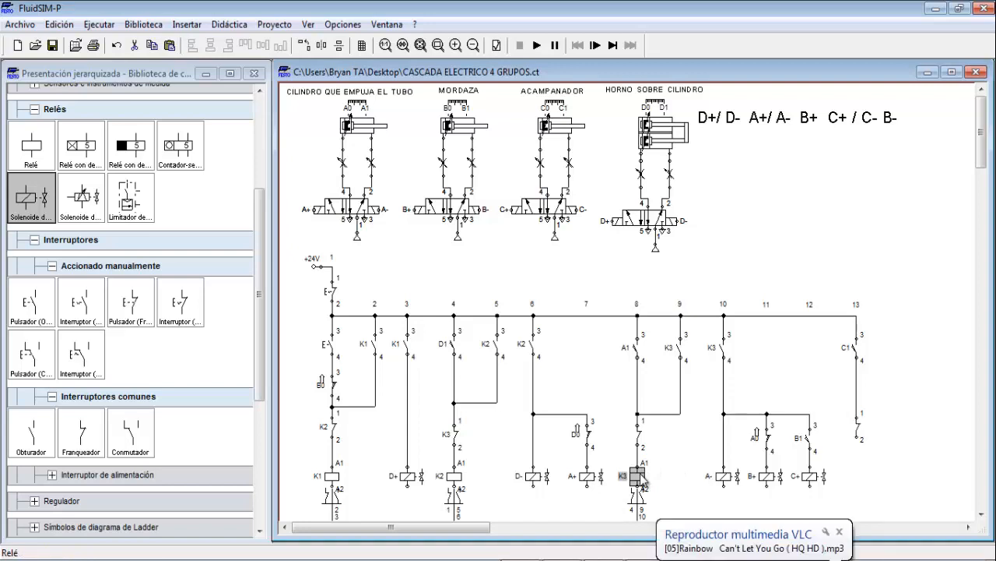
left_click_drag(644, 482, 856, 479)
left_click(904, 472)
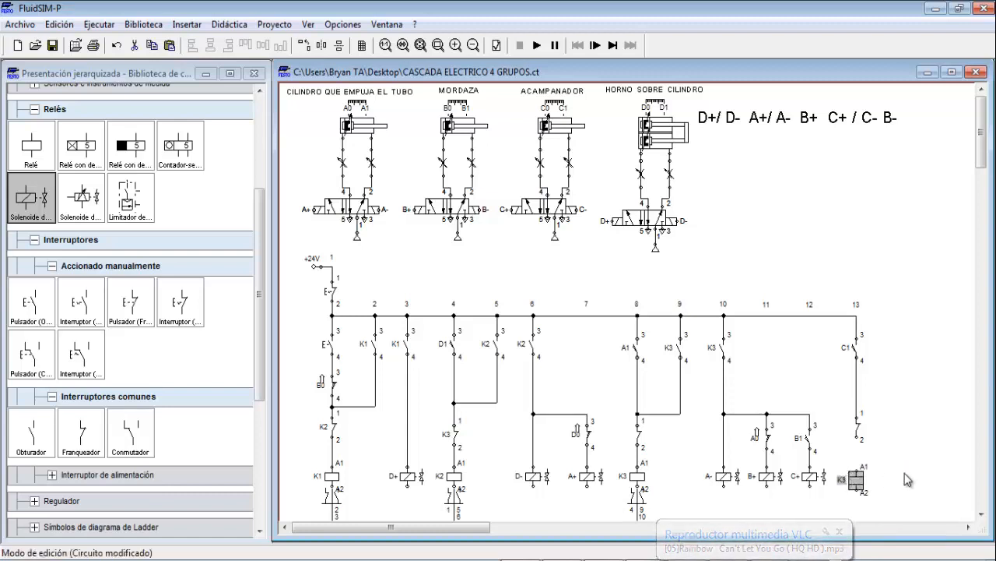
left_click(859, 483)
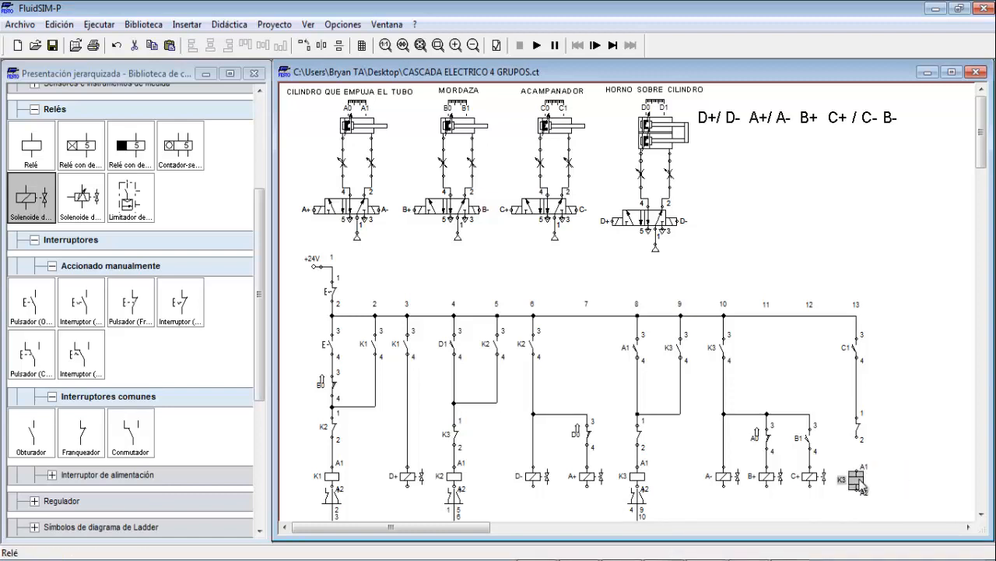
left_click_drag(861, 487, 857, 471)
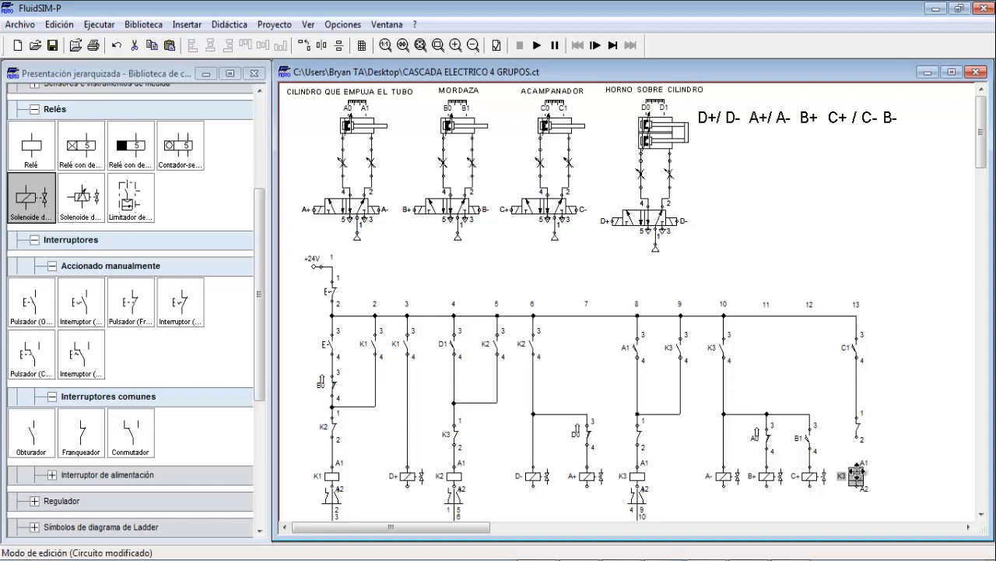
left_click(923, 445)
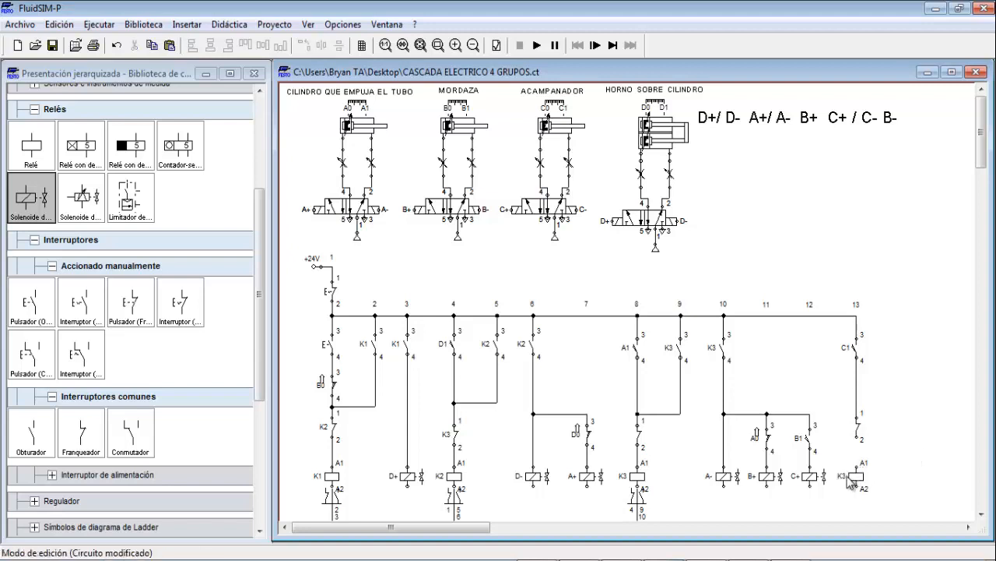
left_click_drag(857, 466, 856, 438)
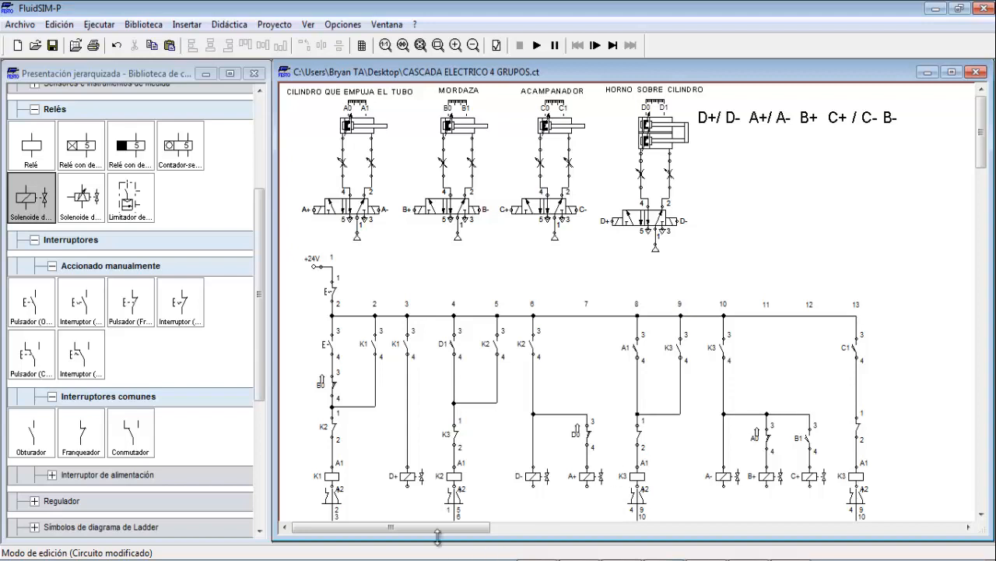
Label the relay coil in the C1 branch and the normally closed contact above relay K3 as K4.
left_click_drag(454, 534, 460, 534)
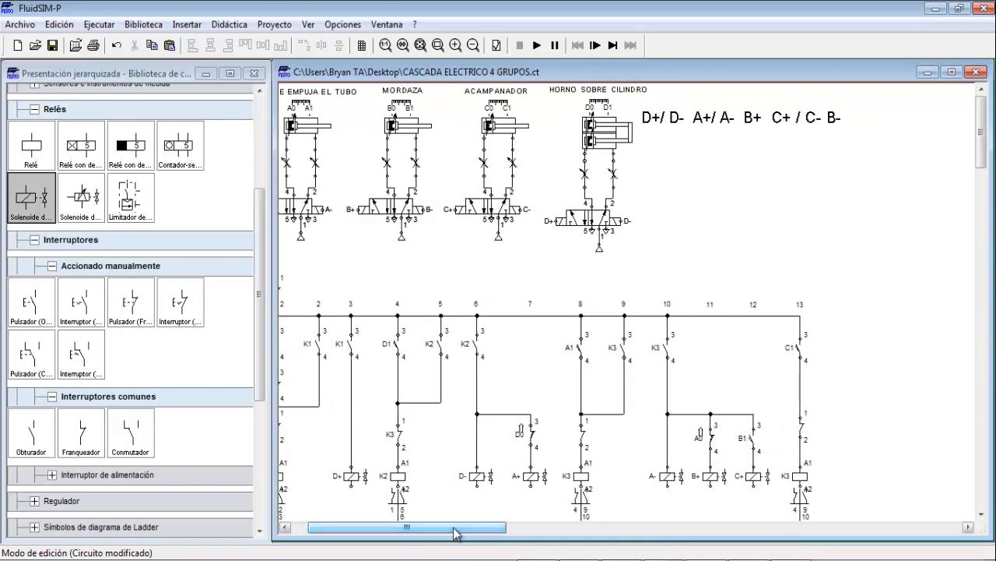
double_click(802, 483)
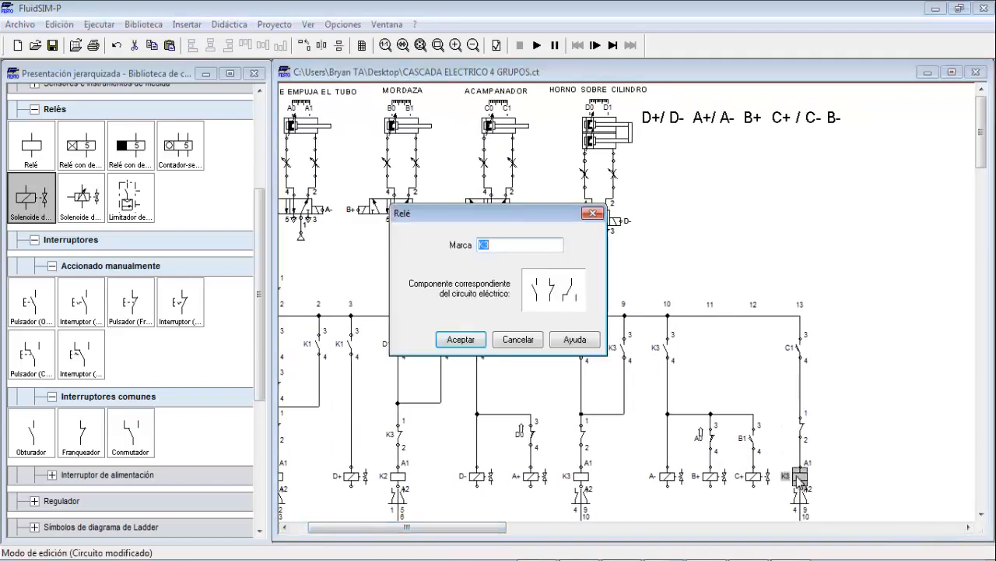
left_click(467, 343)
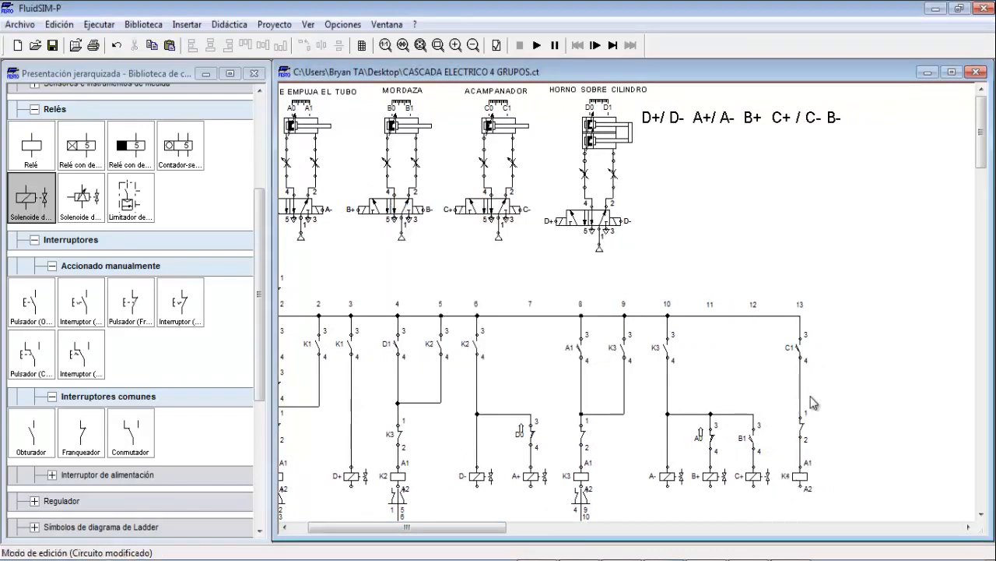
double_click(584, 442)
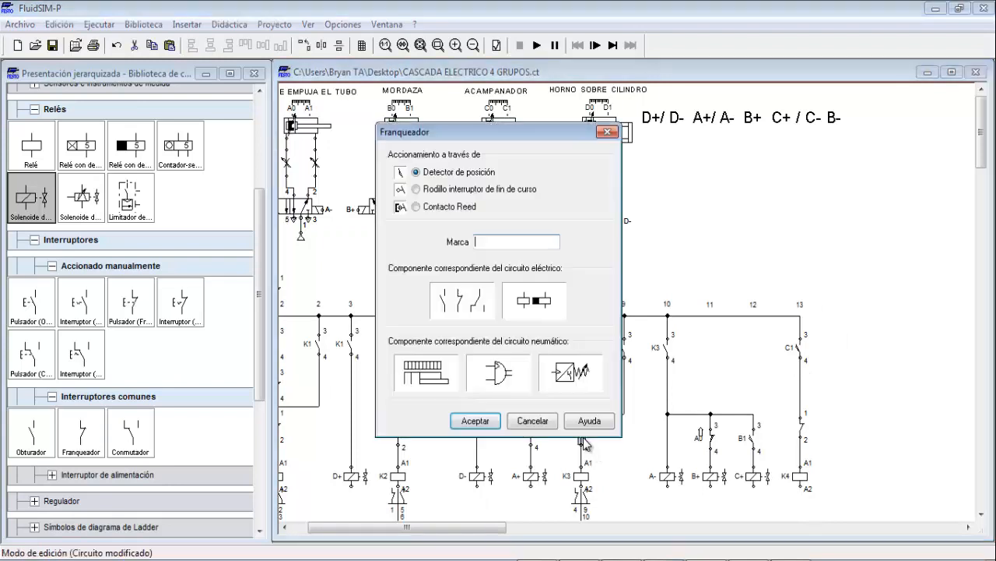
left_click(475, 420)
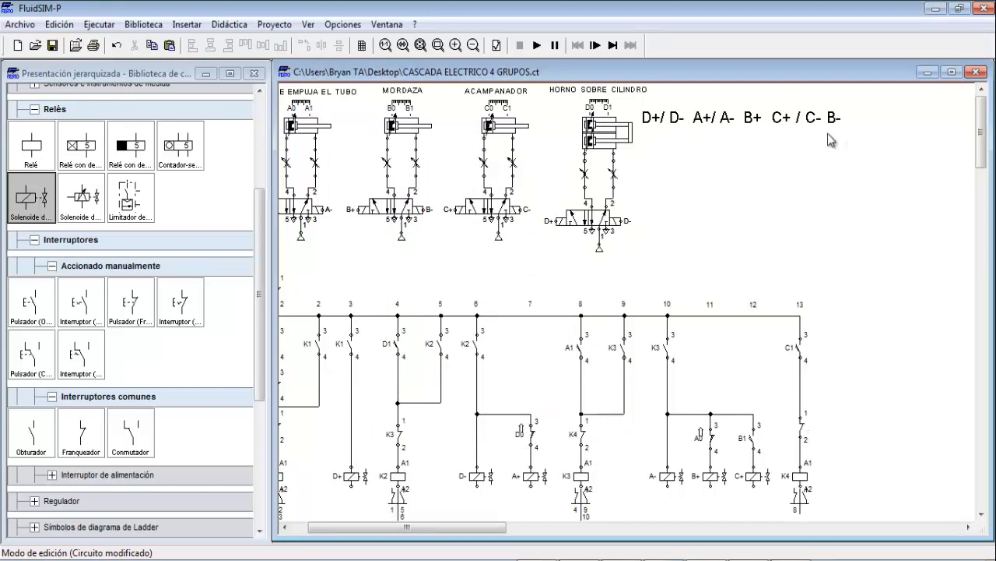
Label the unlabeled normally closed contact above relay coil K4 as K1.
double_click(804, 431)
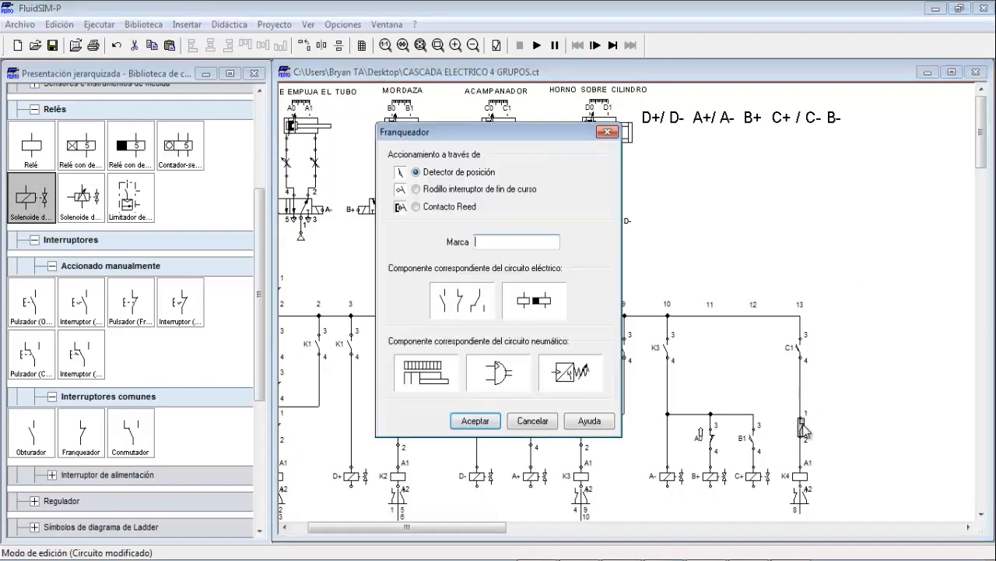
left_click(486, 420)
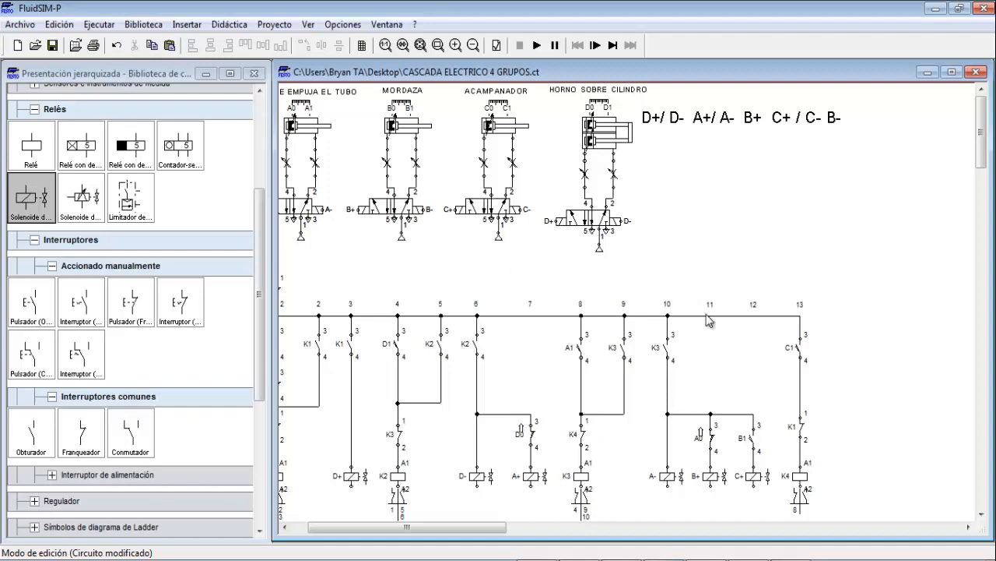
Add a K4 holding contact in parallel with the C1 contact by copying a K3 contact, wiring both ends and relabeling it.
left_click(667, 358)
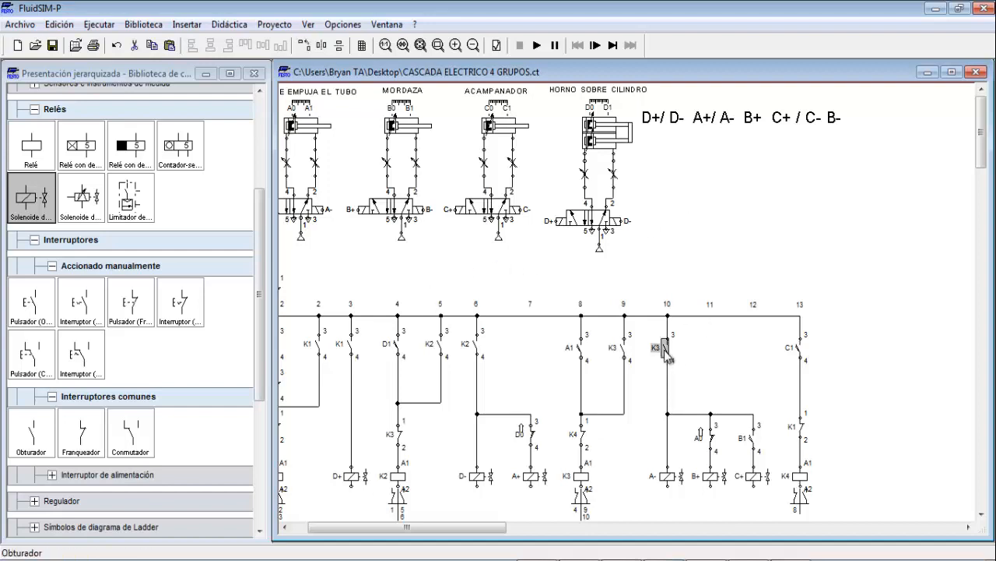
key("ctrl+c")
key("ctrl+v")
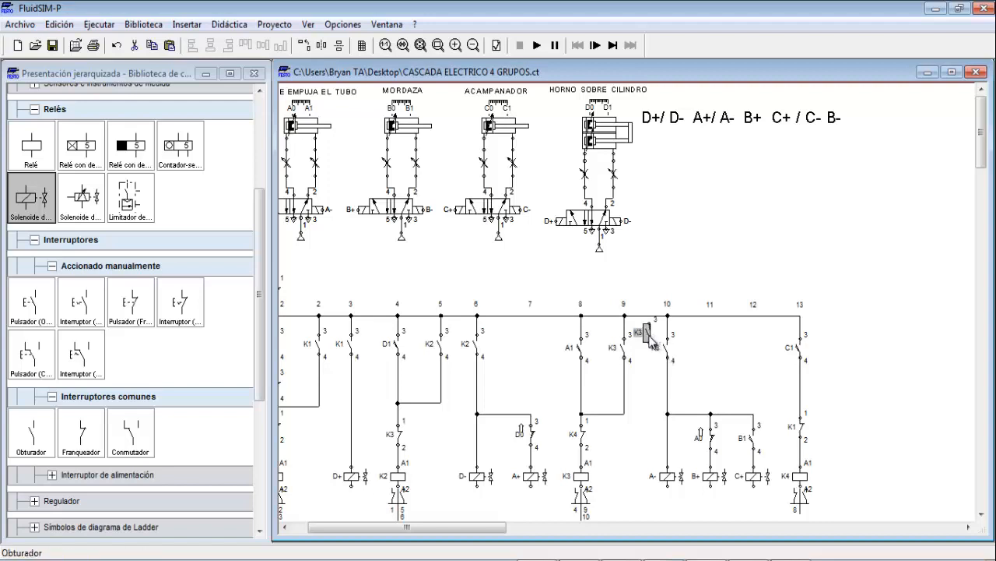
left_click_drag(649, 336, 800, 316)
left_click(881, 363)
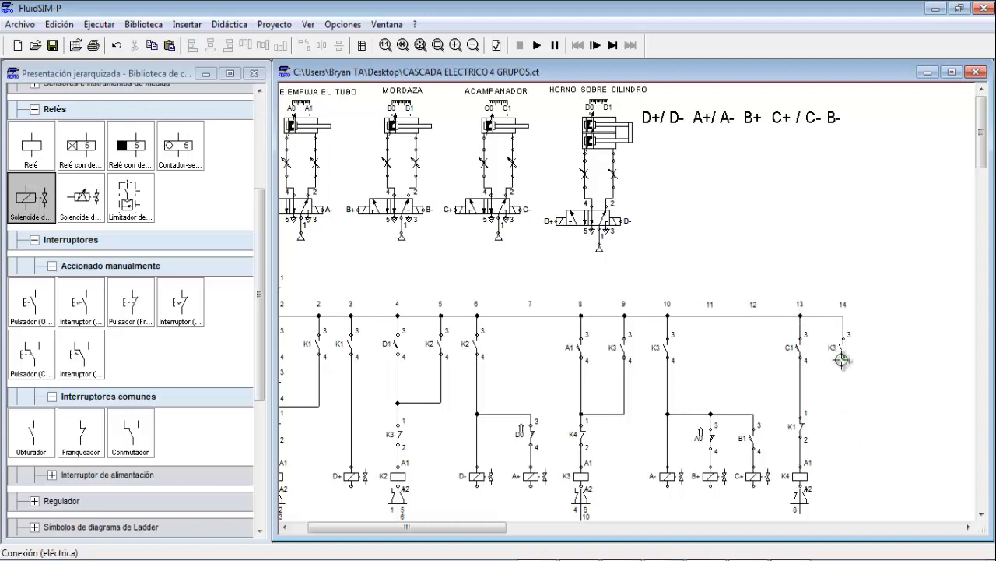
left_click_drag(842, 359, 801, 399)
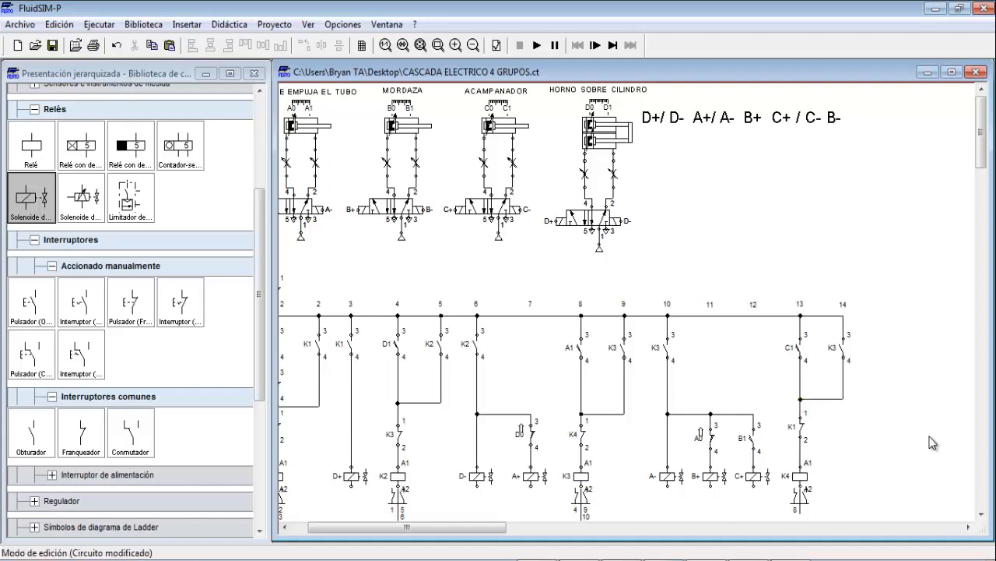
double_click(844, 350)
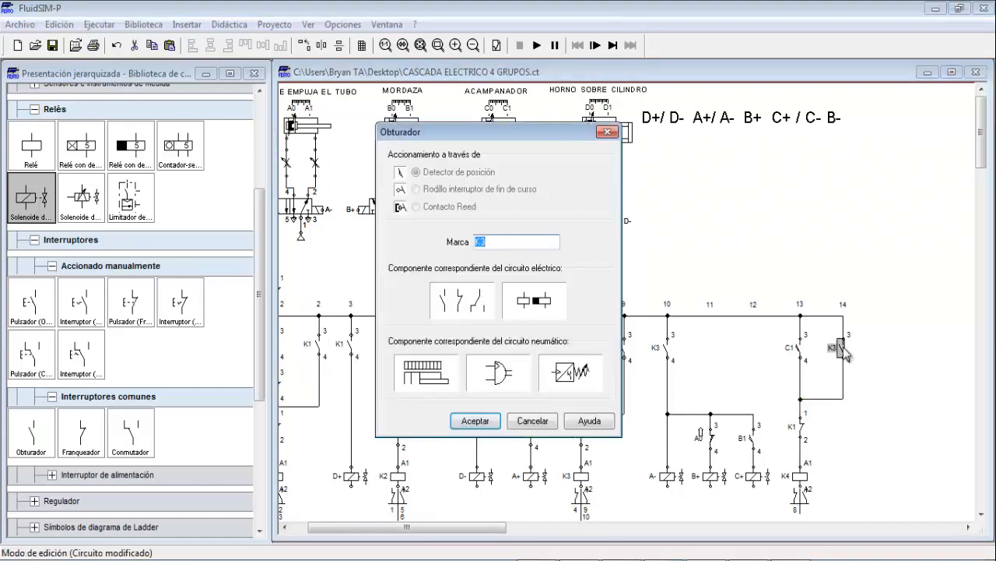
left_click(473, 422)
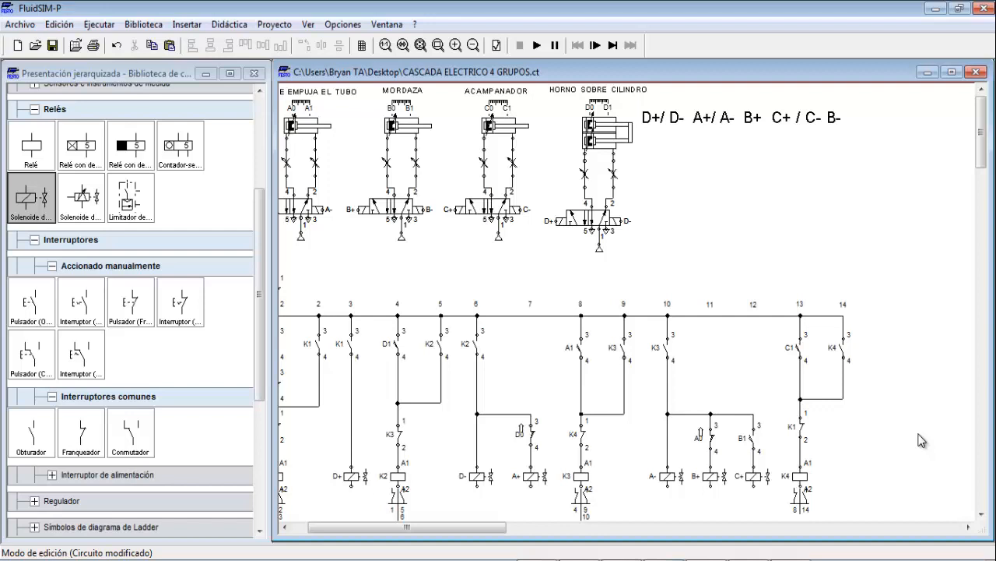
Copy the K4 holding contact into a new branch beside it and wire it to the supply line.
left_click(841, 348)
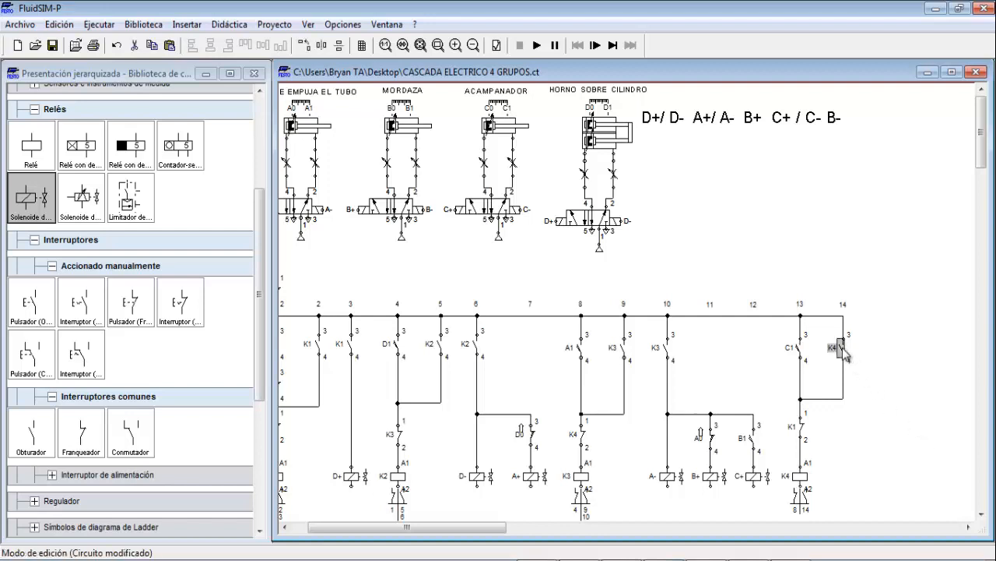
left_click_drag(843, 352, 843, 315)
left_click(913, 380)
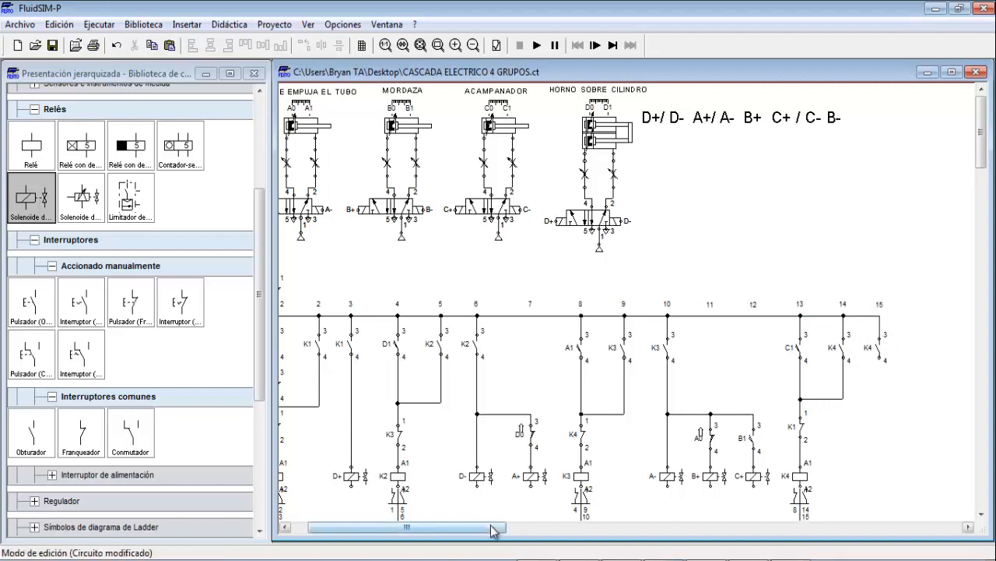
Place a copy of the C+ solenoid below the K4 contact in the new end branch and wire it to that contact.
left_click_drag(490, 531, 507, 531)
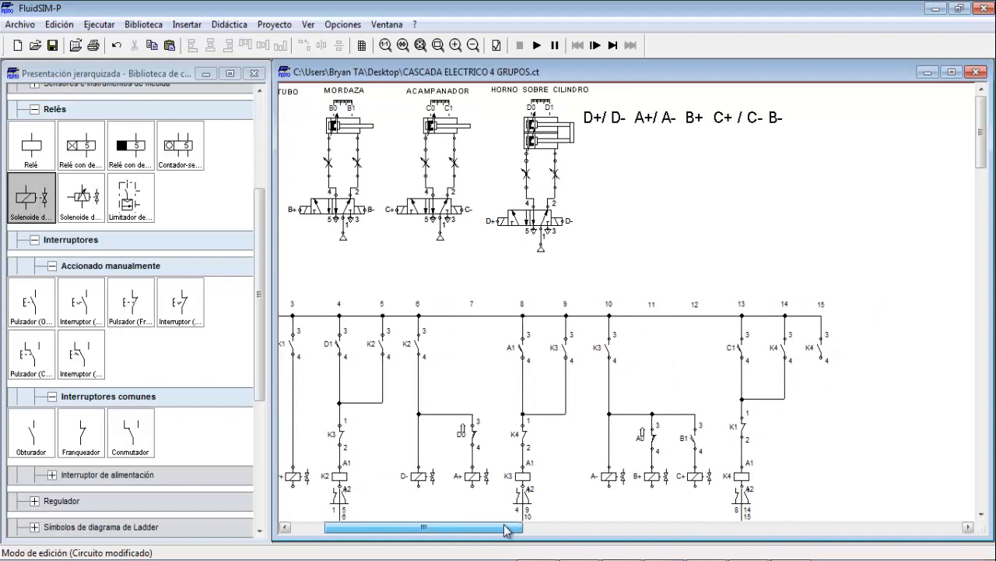
left_click(696, 478)
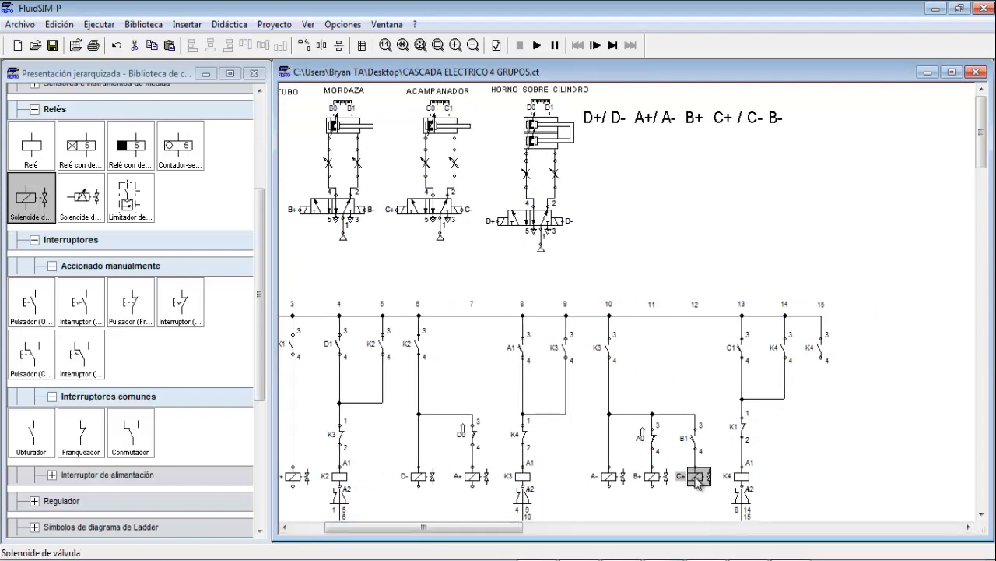
mouse_move(696, 478)
left_mouse_down()
mouse_move(643, 334)
mouse_move(833, 448)
mouse_move(848, 470)
mouse_move(825, 481)
mouse_move(824, 362)
left_mouse_up()
left_click(879, 449)
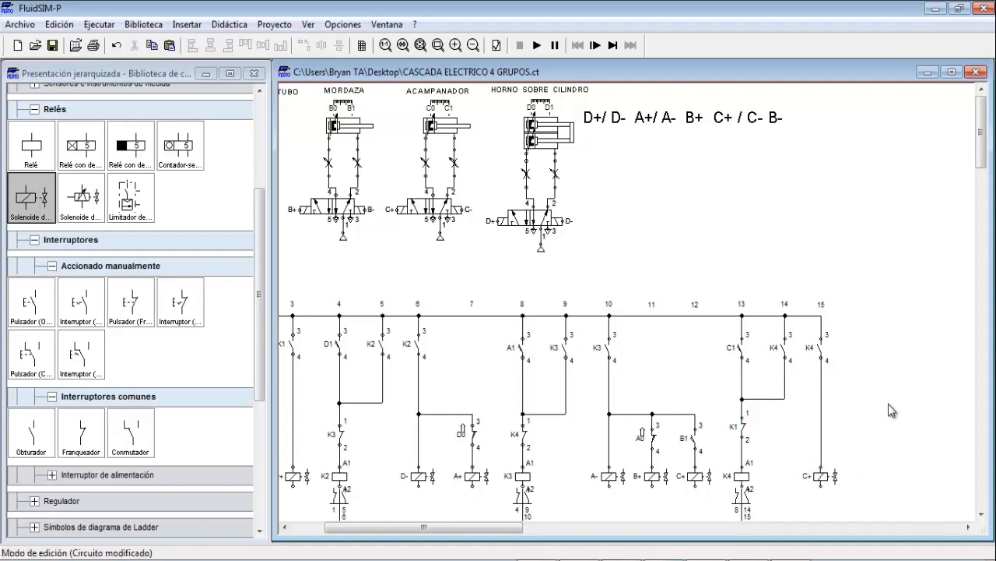
Place another copy of the C+ solenoid right of the one in the last K4 branch, aligned at the same height.
key("ctrl+v")
left_click_drag(657, 345, 924, 461)
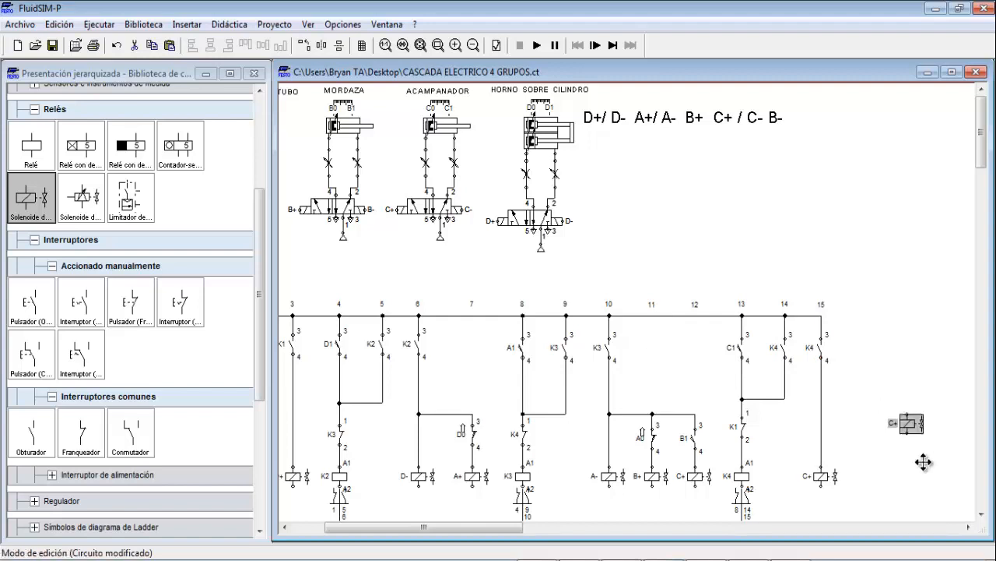
left_click_drag(911, 424, 878, 476)
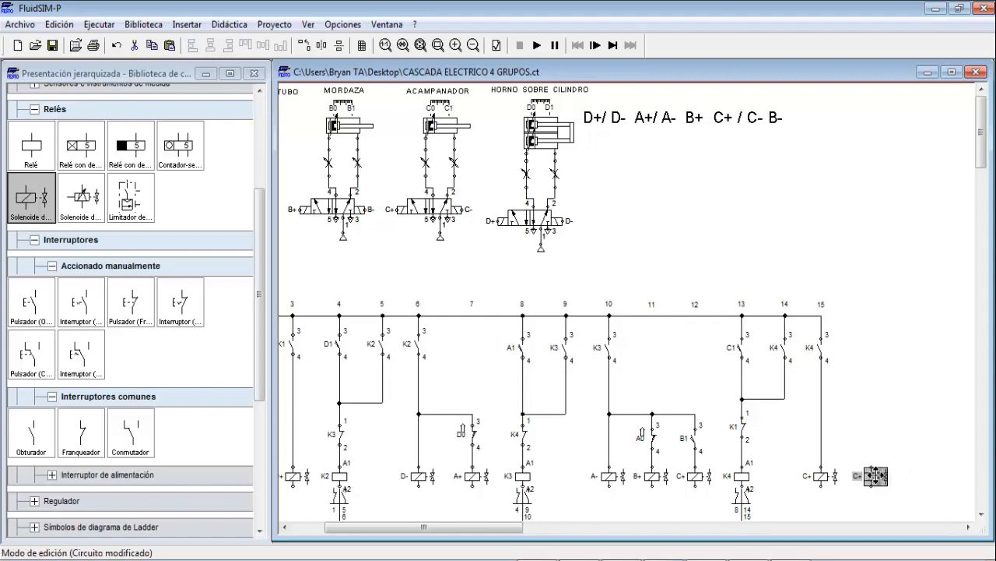
left_click(966, 427)
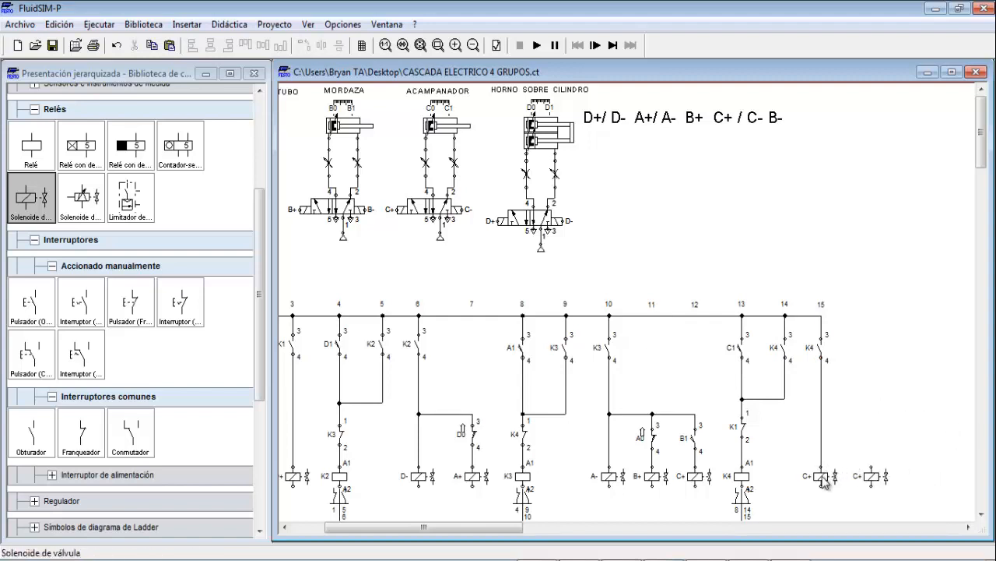
Label the solenoid in the last K4 branch as C- and the unconnected solenoid beside it as B-.
double_click(822, 477)
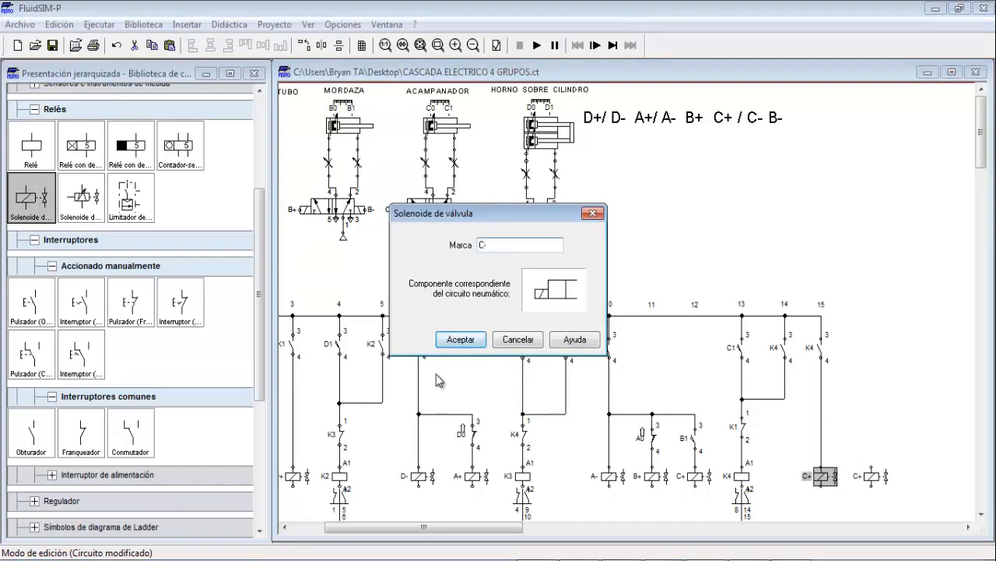
left_click(451, 346)
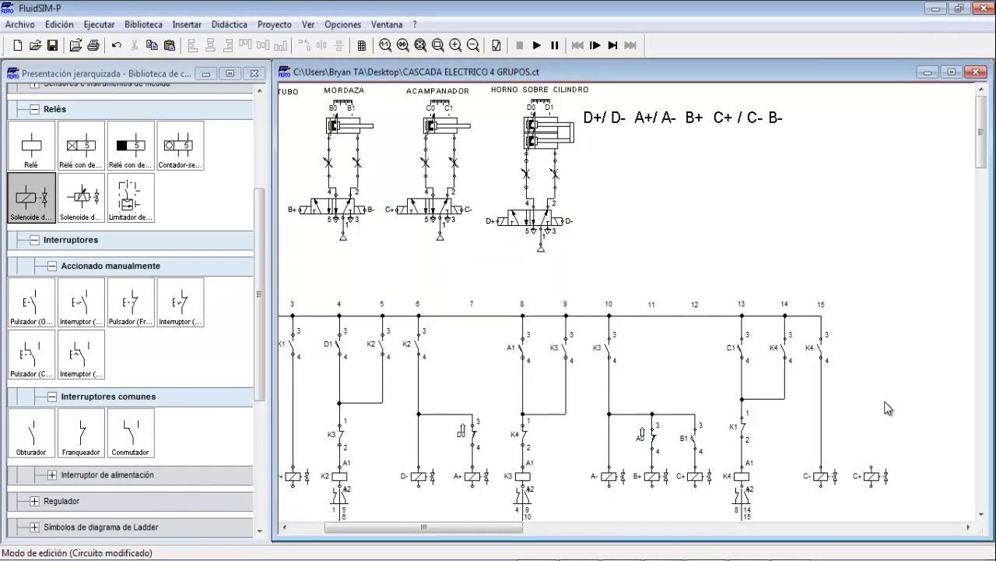
double_click(874, 477)
type("B-")
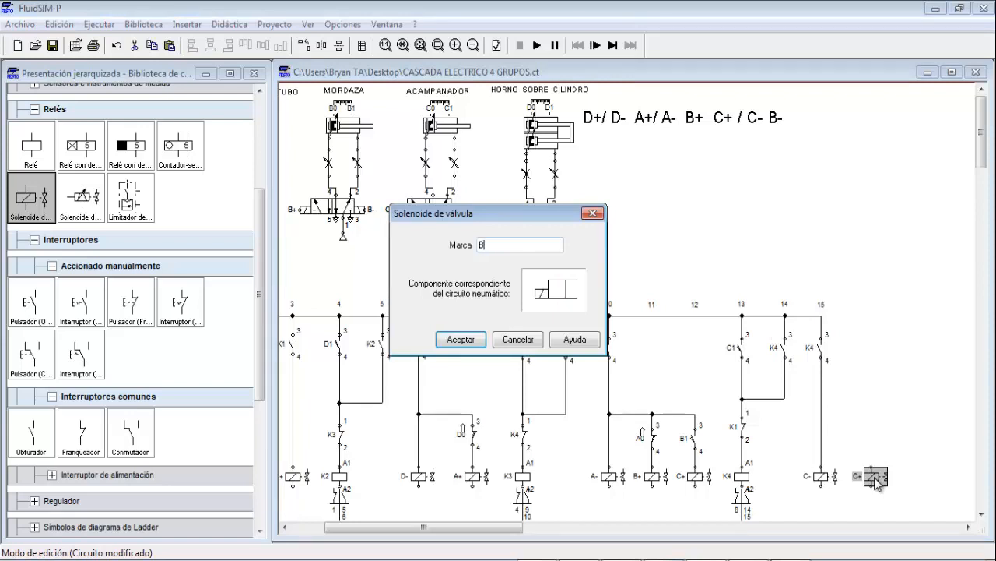
left_click(475, 344)
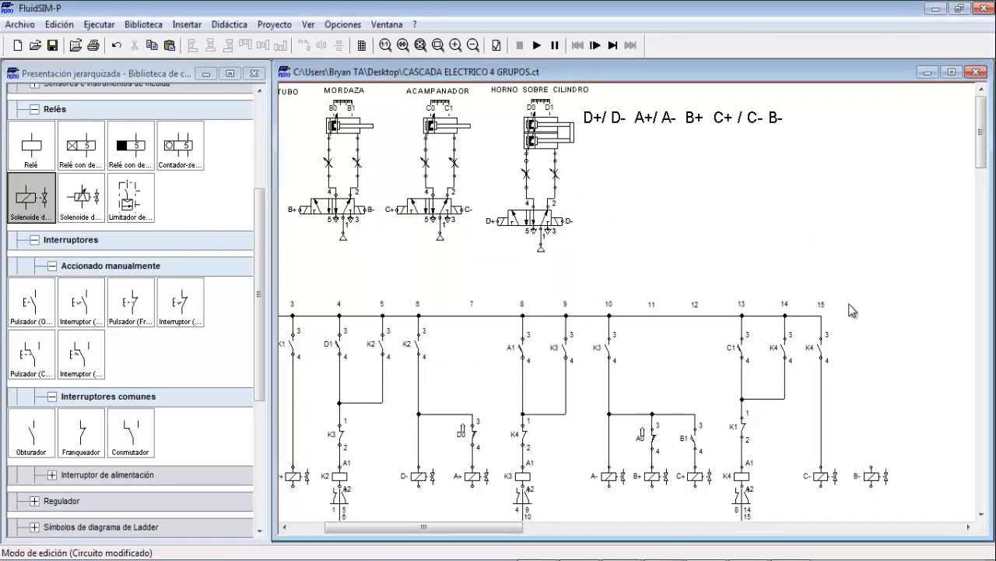
Add a C0 contact above solenoid B- by copying the K4 contact, wired to the solenoid and to the C- branch.
left_click(822, 352)
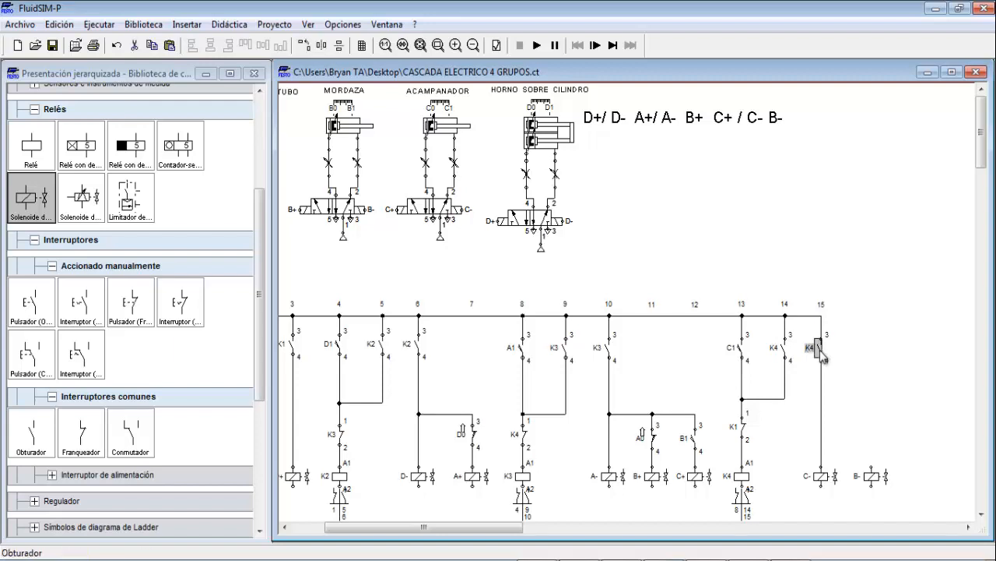
key("ctrl+v")
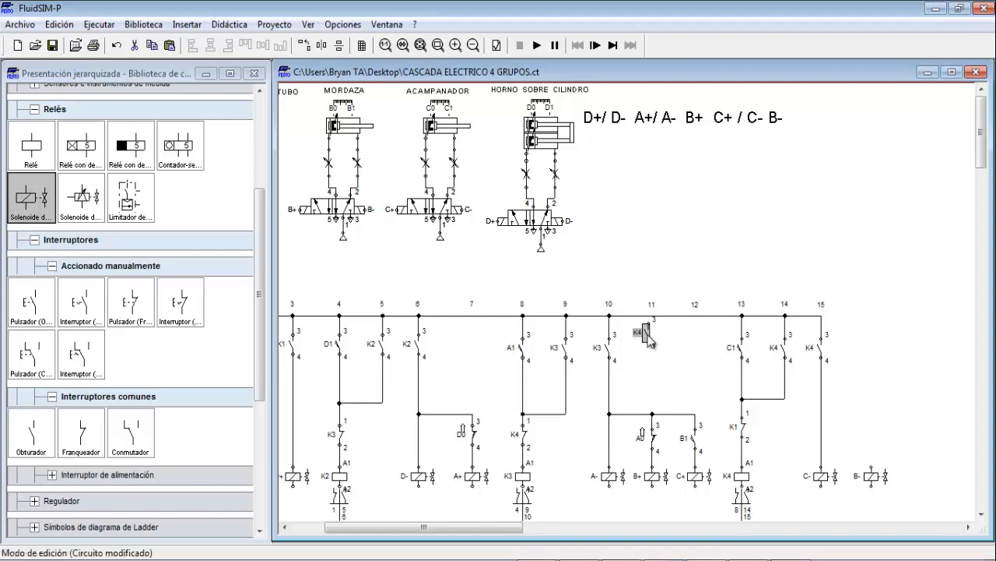
left_click_drag(650, 344, 872, 432)
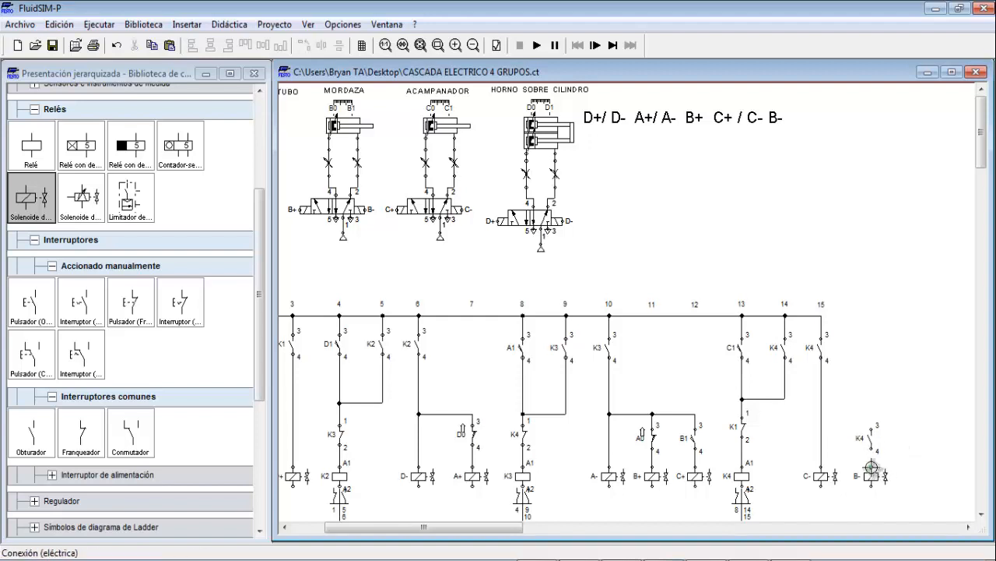
left_click_drag(871, 467, 872, 450)
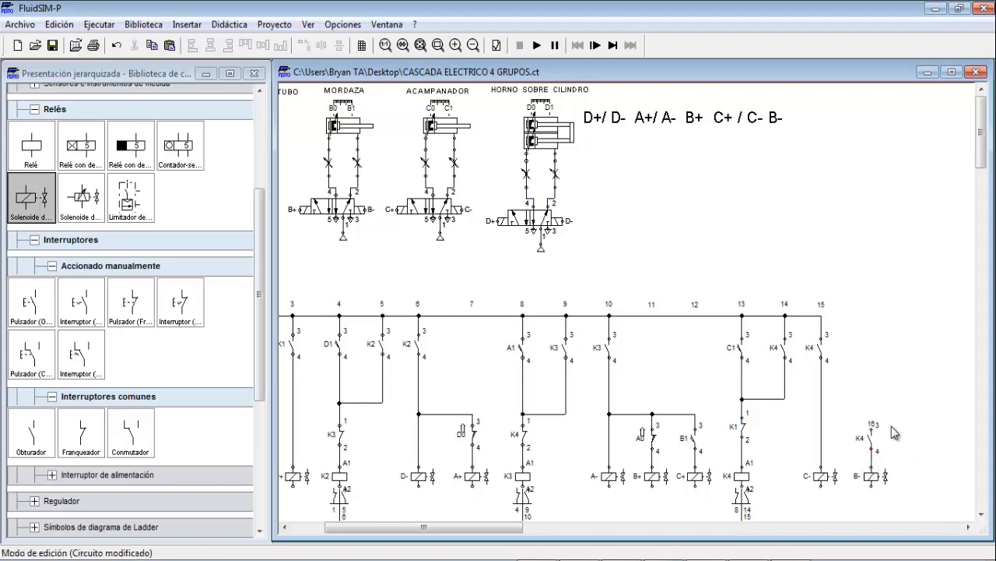
double_click(872, 442)
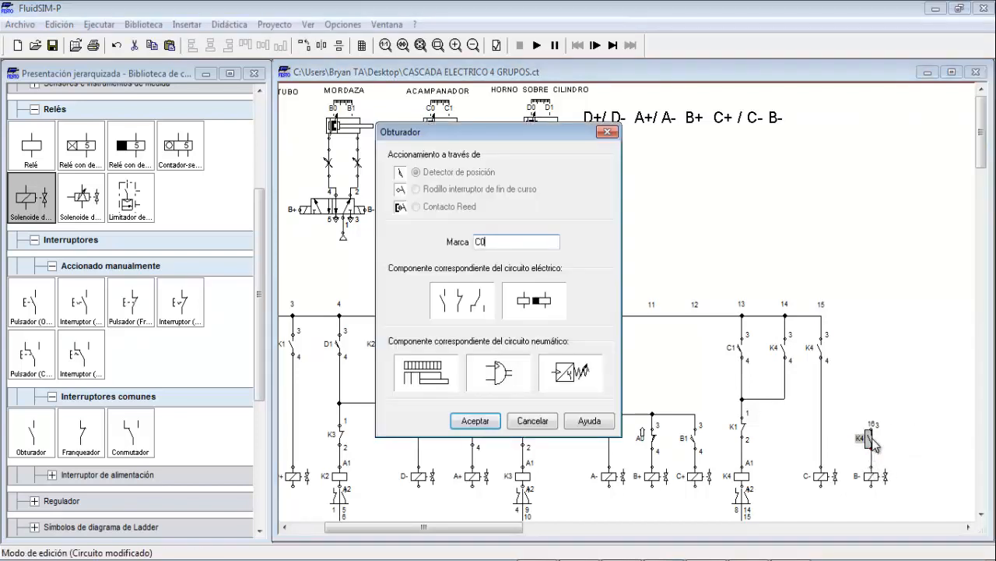
left_click(475, 421)
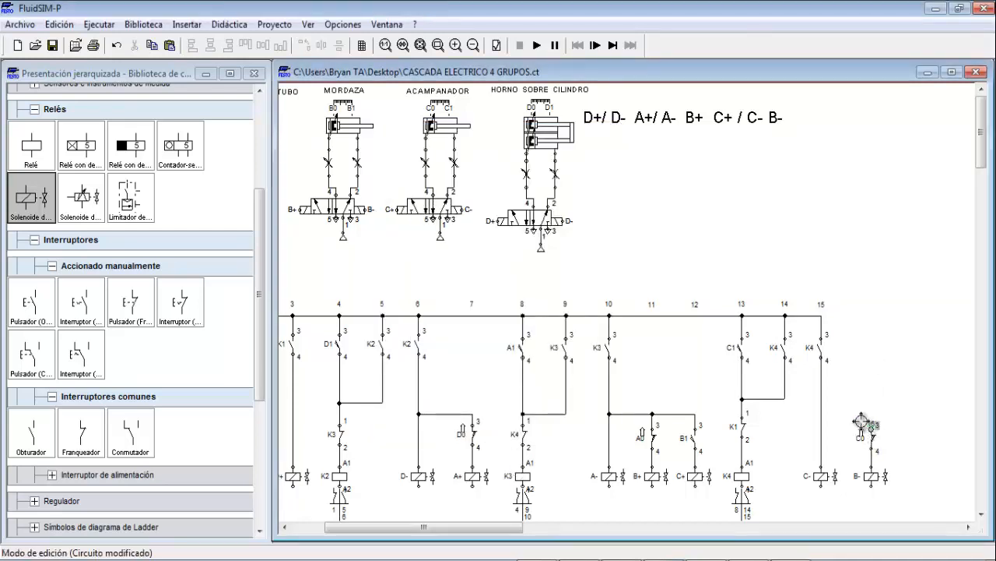
left_click_drag(872, 425, 821, 406)
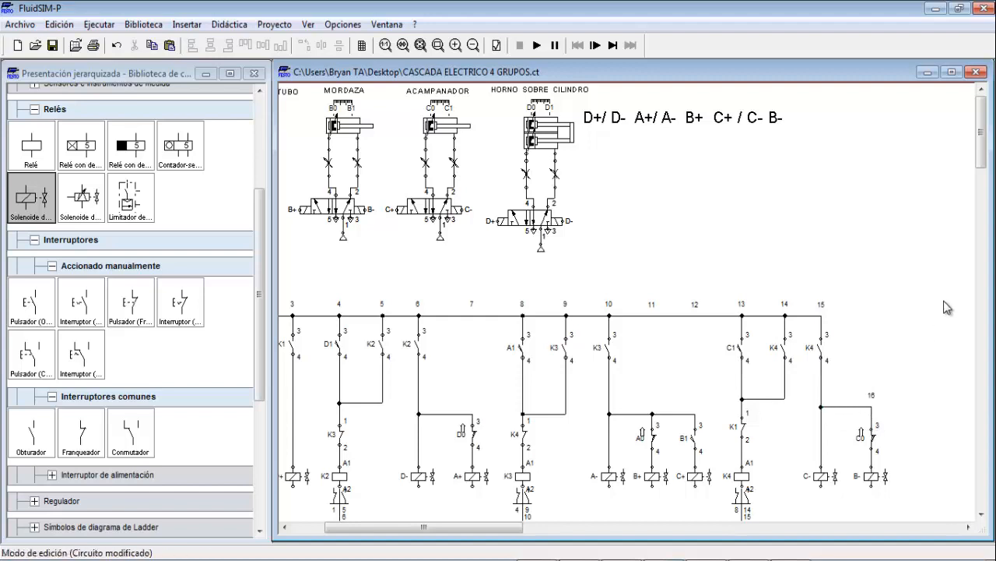
Place a 0V voltage source below and left of relay K1 and wire it to the lower terminal of solenoid B-.
scroll(878, 293, "down", 2)
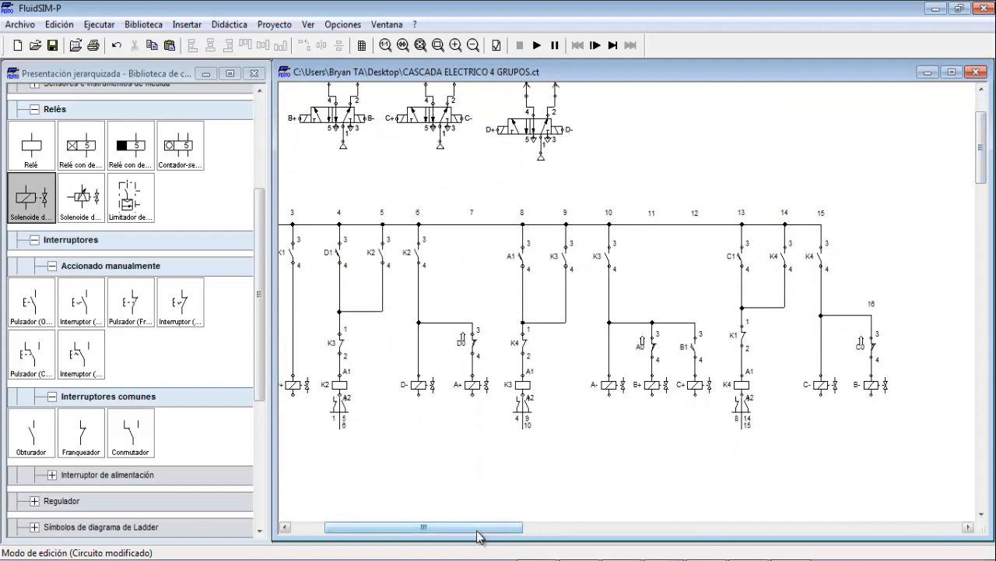
left_click_drag(478, 537, 404, 536)
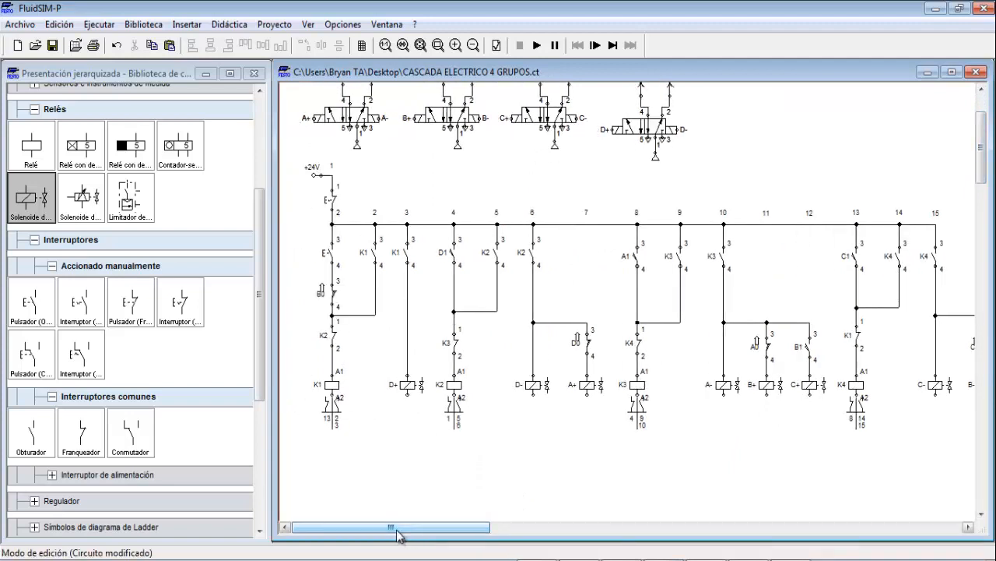
left_click_drag(399, 534, 364, 511)
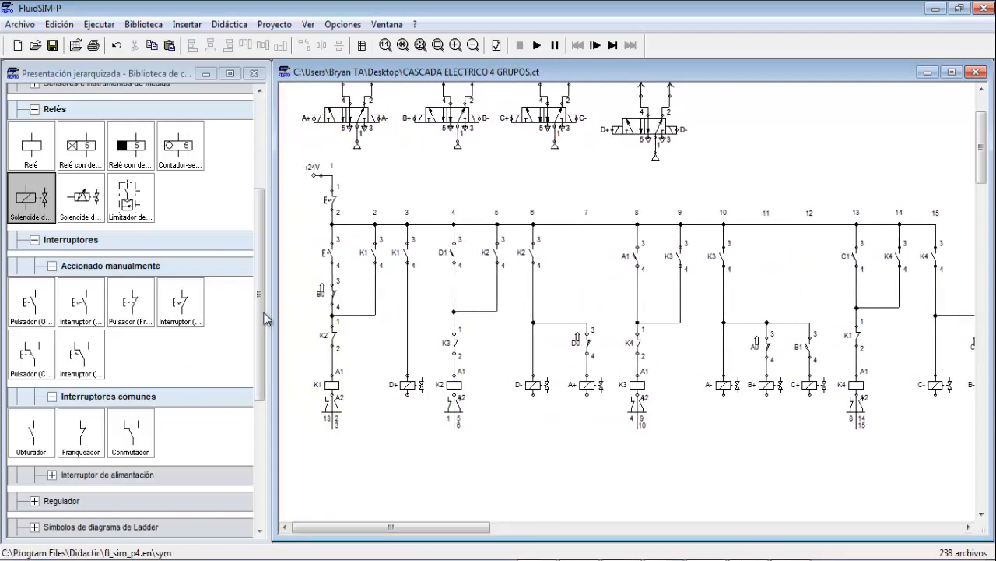
left_click_drag(265, 314, 263, 224)
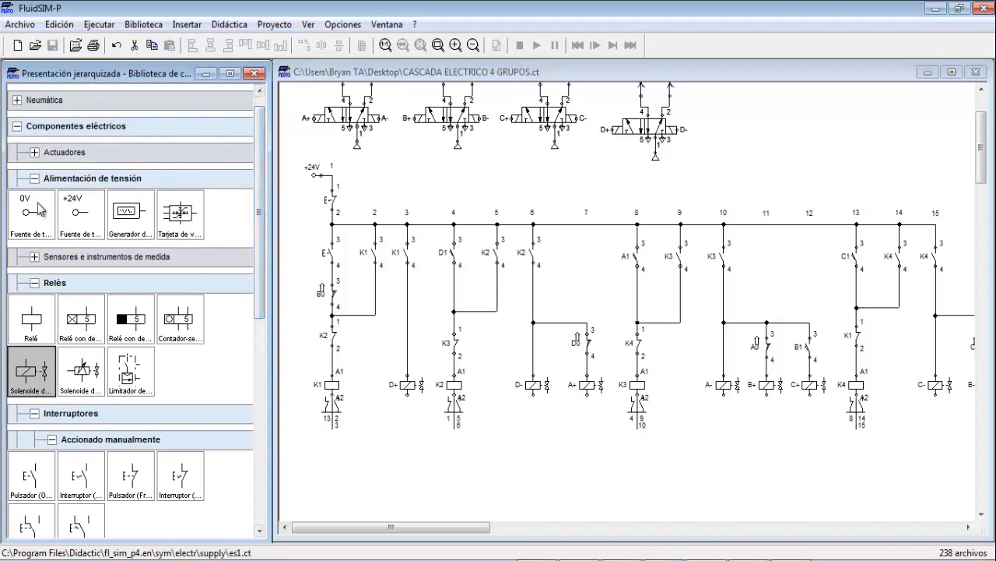
left_click_drag(41, 209, 301, 421)
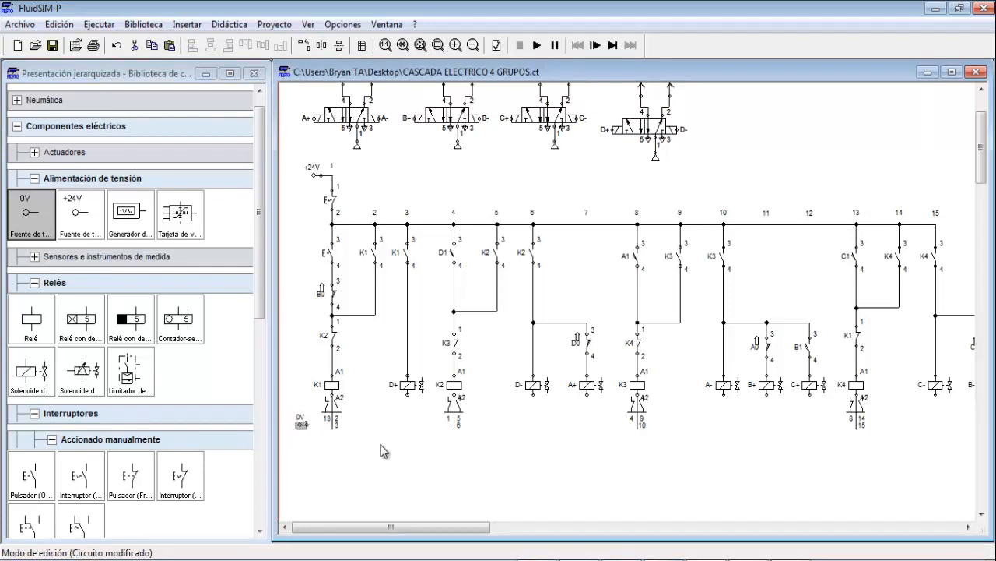
mouse_move(397, 529)
left_mouse_down()
mouse_move(412, 527)
mouse_move(402, 533)
left_mouse_up()
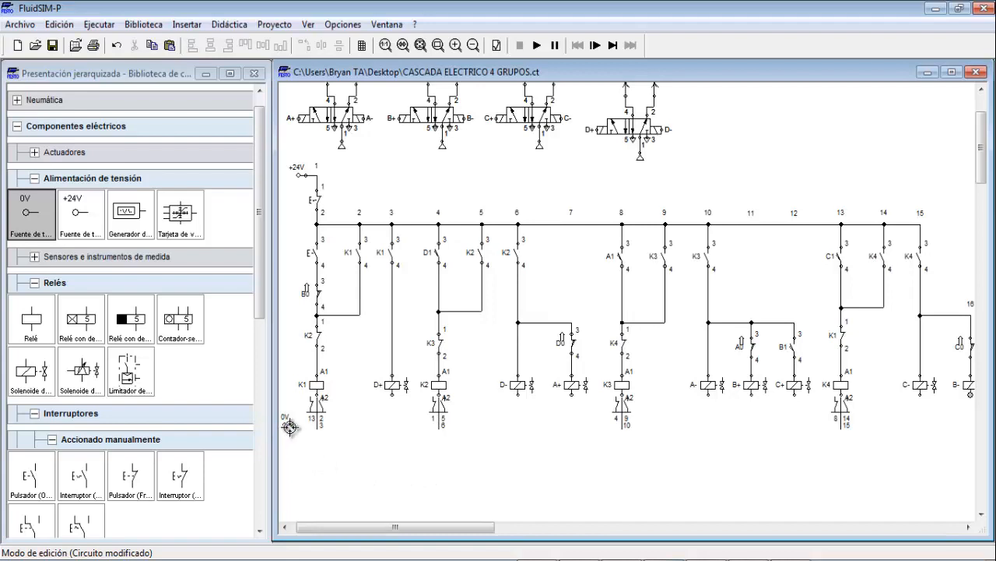
left_click_drag(289, 426, 288, 424)
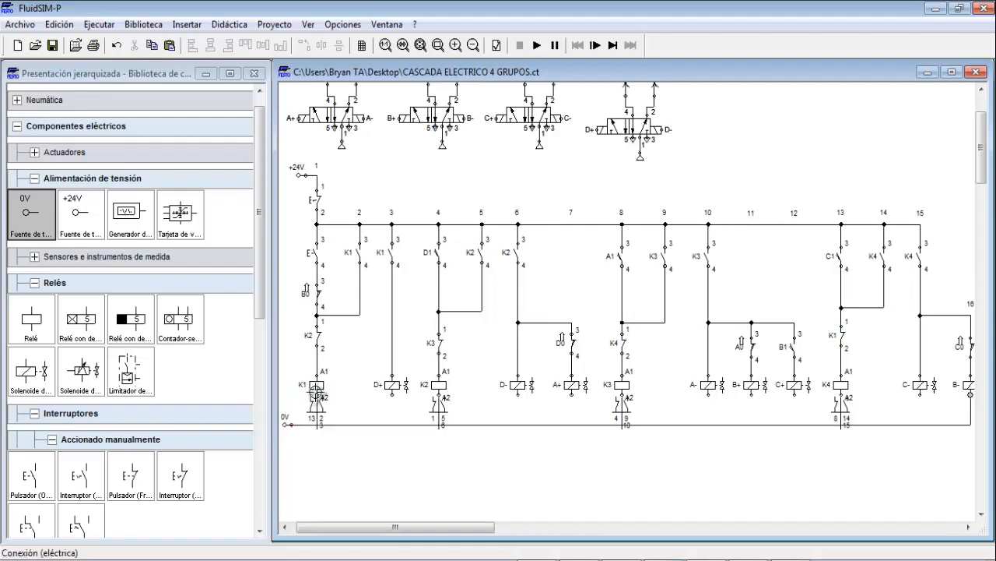
Wire the lower terminals of relay K1, solenoid D+, relay K2 and solenoid D- straight down to the 0V line.
left_click_drag(316, 397, 317, 424)
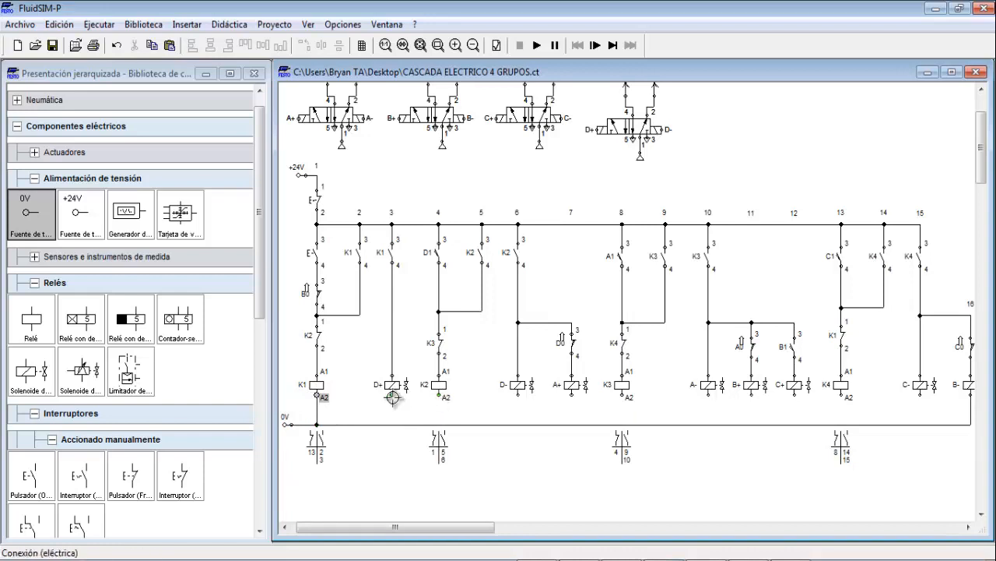
left_click_drag(392, 395, 393, 424)
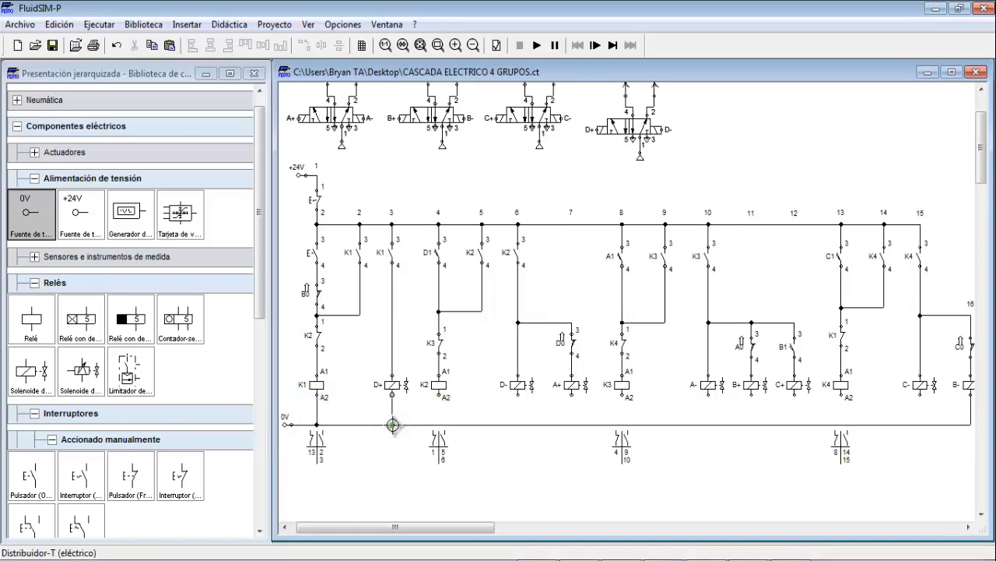
left_click_drag(439, 400, 438, 425)
left_click_drag(518, 398, 518, 425)
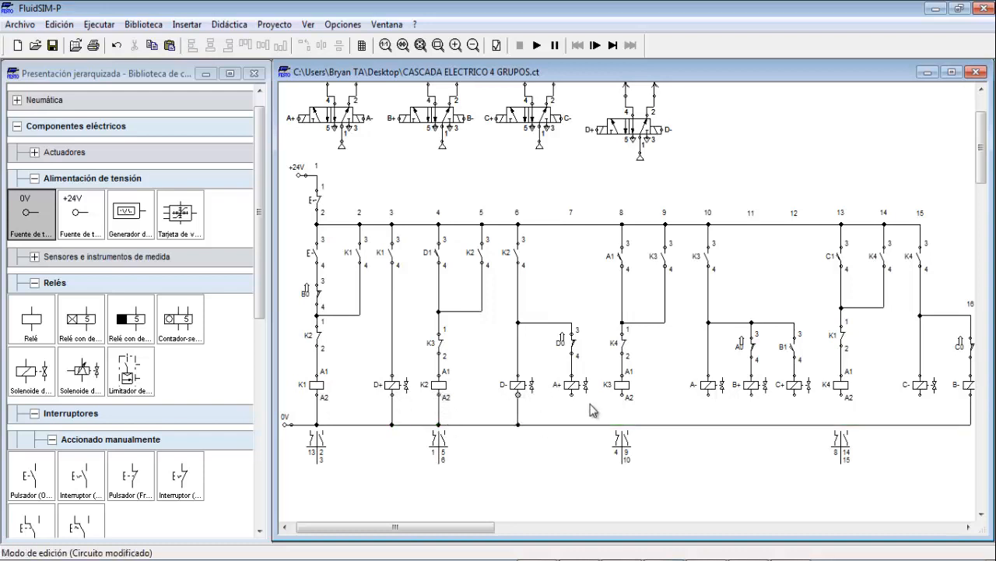
Wire the lower terminals of A+, K3, A-, B+, C+, K4 and C- straight down to the 0V line.
left_click_drag(573, 396, 573, 424)
left_click_drag(624, 398, 624, 425)
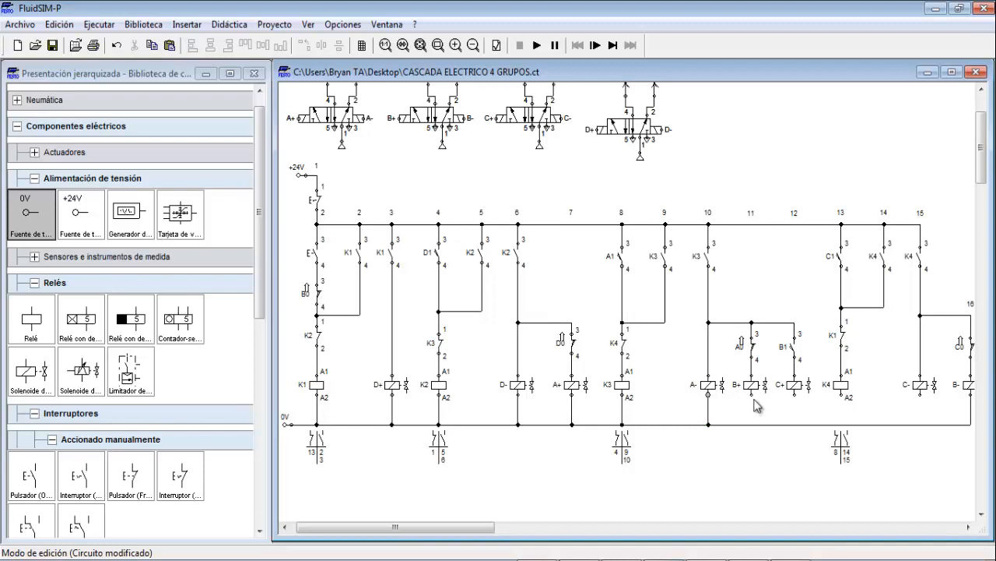
left_click_drag(752, 396, 752, 424)
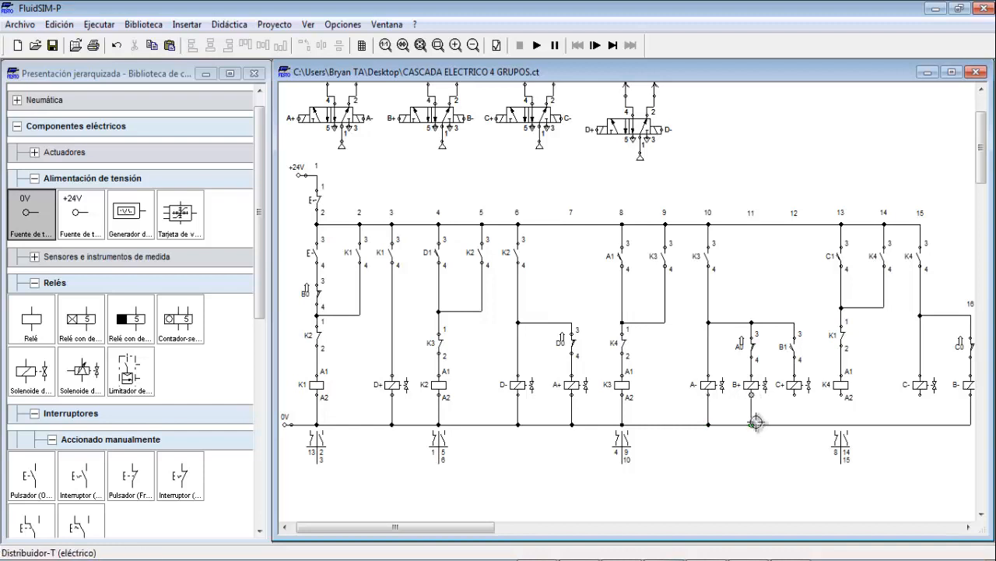
left_click_drag(794, 396, 794, 425)
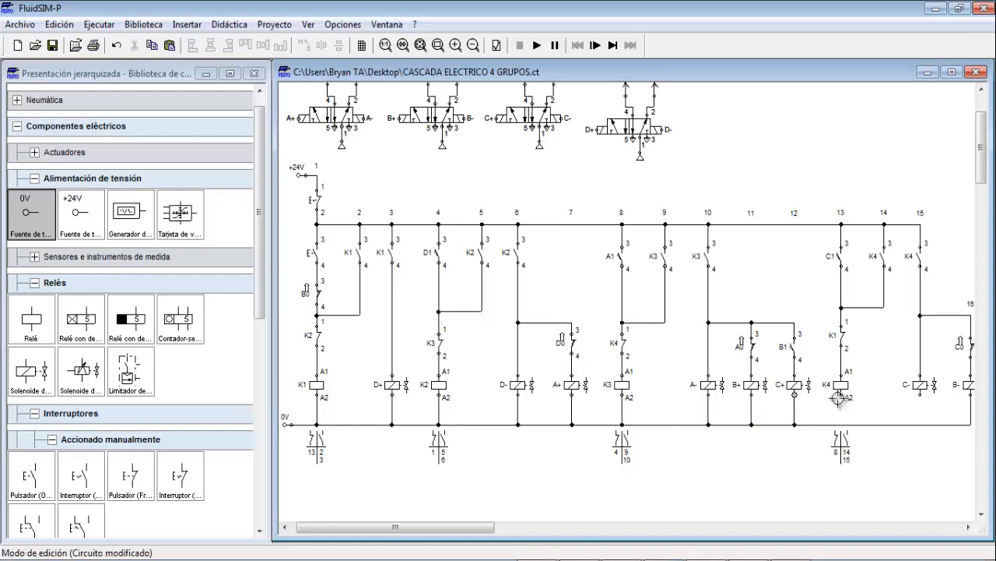
left_click_drag(841, 395, 843, 424)
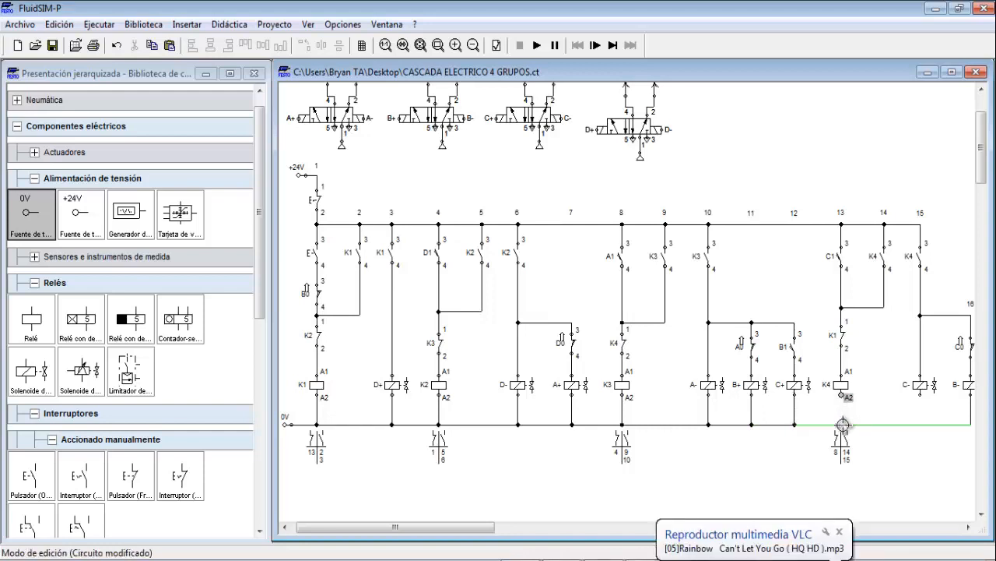
left_click_drag(920, 395, 920, 425)
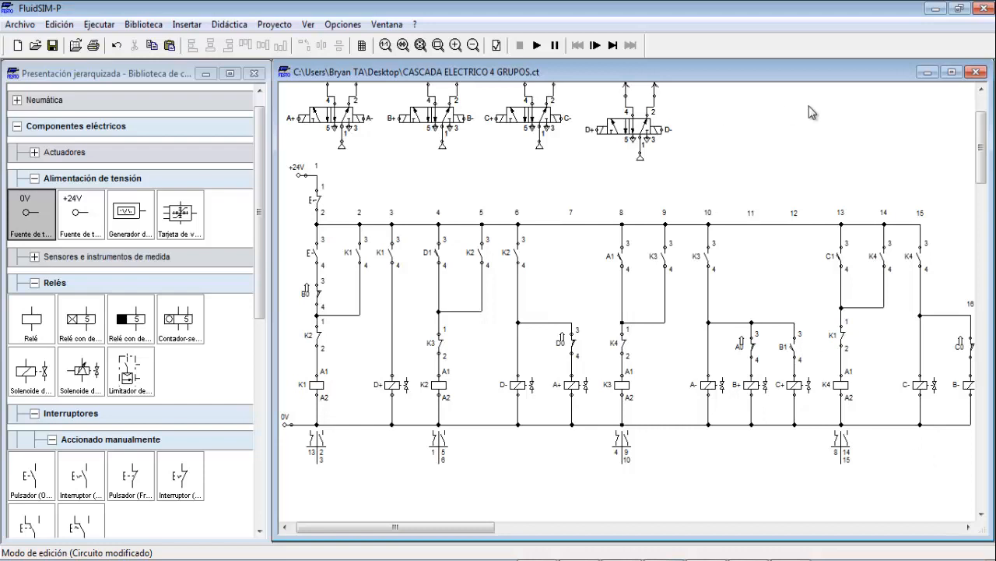
Simulate the whole circuit and start the cylinder cycle with the start pushbutton above contact B0.
left_click(420, 45)
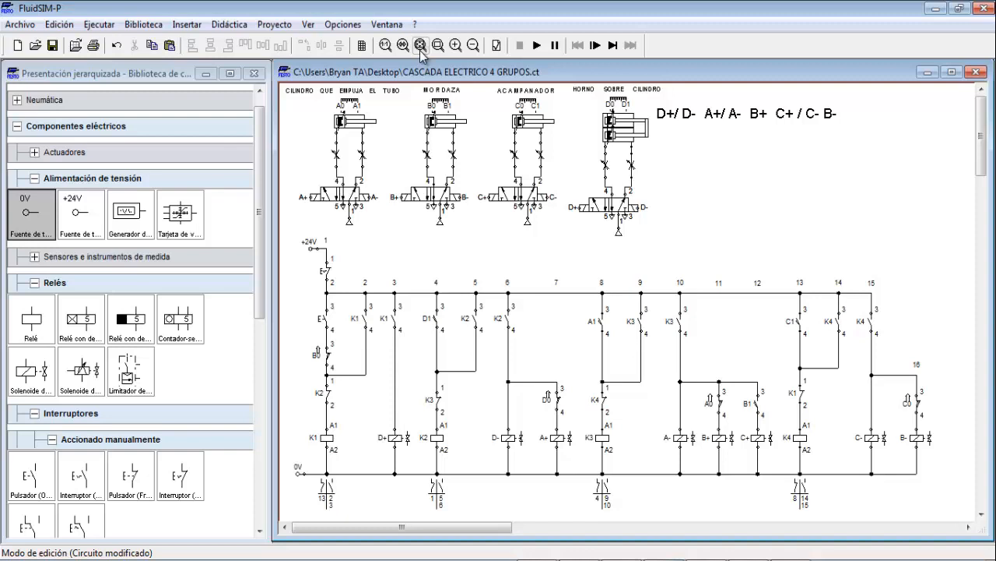
left_click(536, 45)
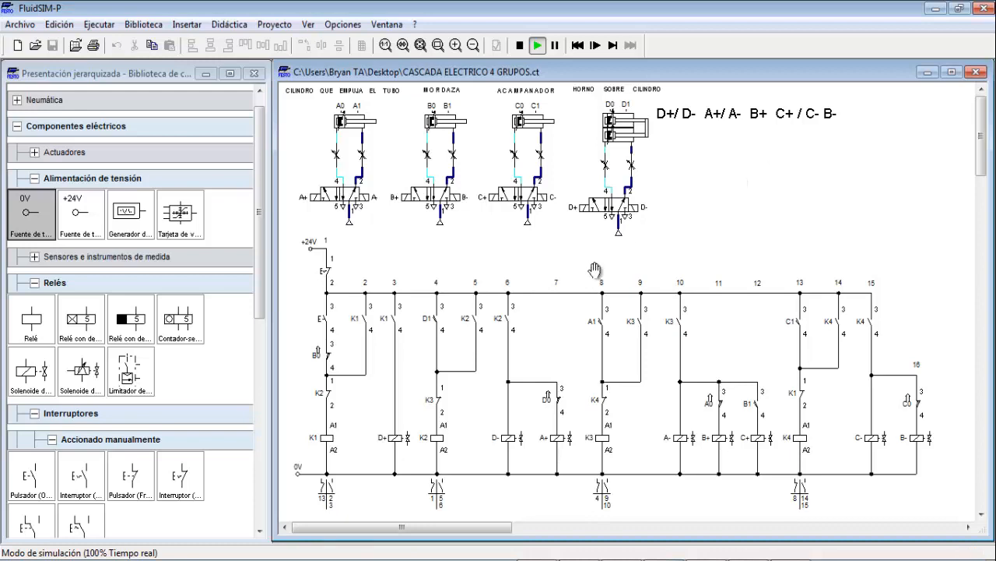
left_click(330, 318)
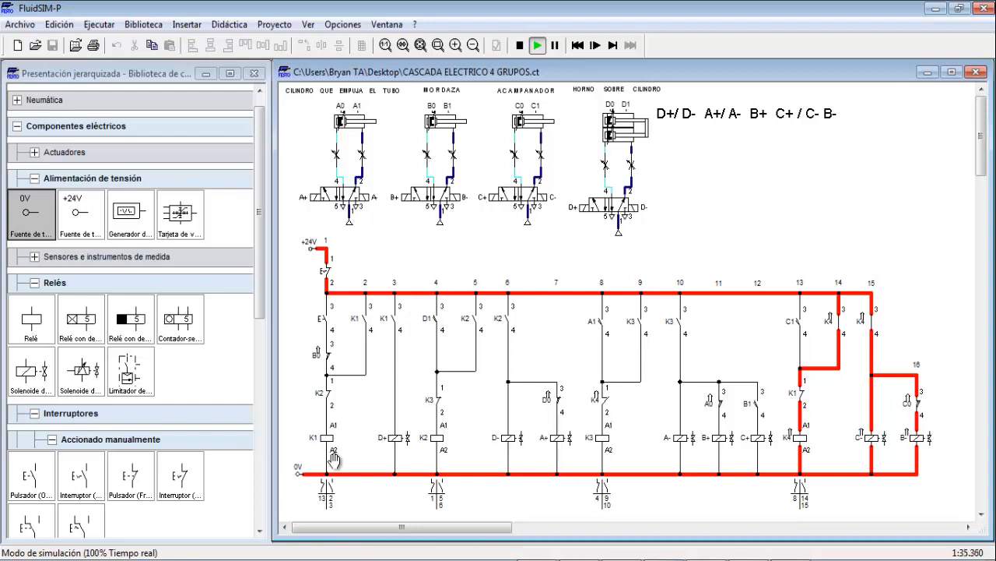
Open and reclose the stop switch below the +24V supply, and restart the cycle with the start pushbutton.
left_click(327, 265)
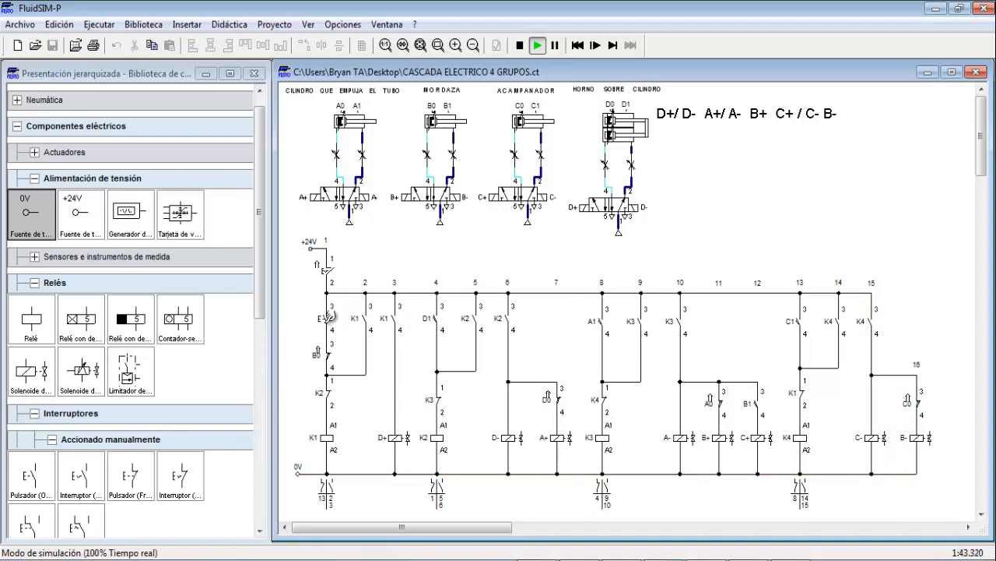
left_click(333, 273)
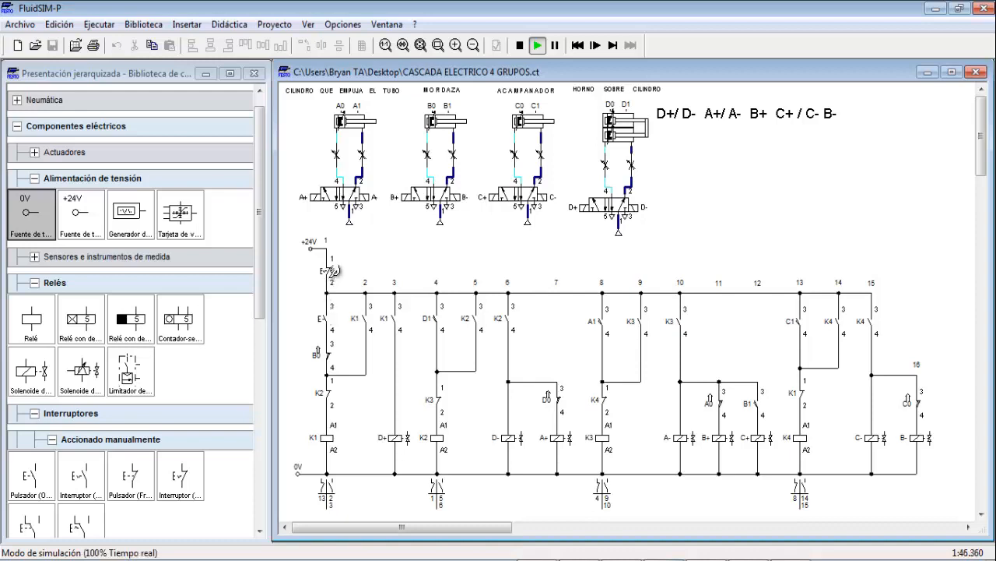
left_click(326, 319)
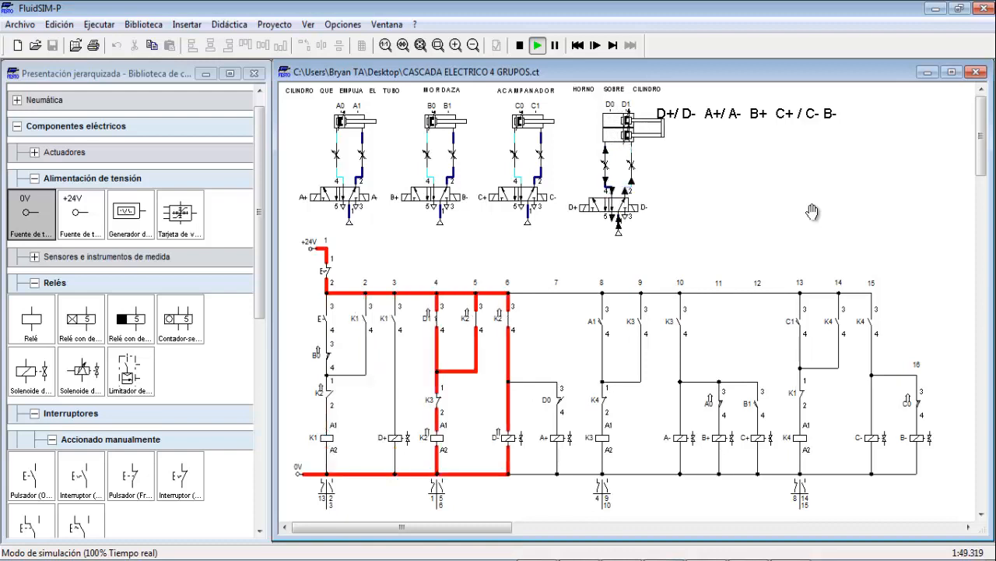